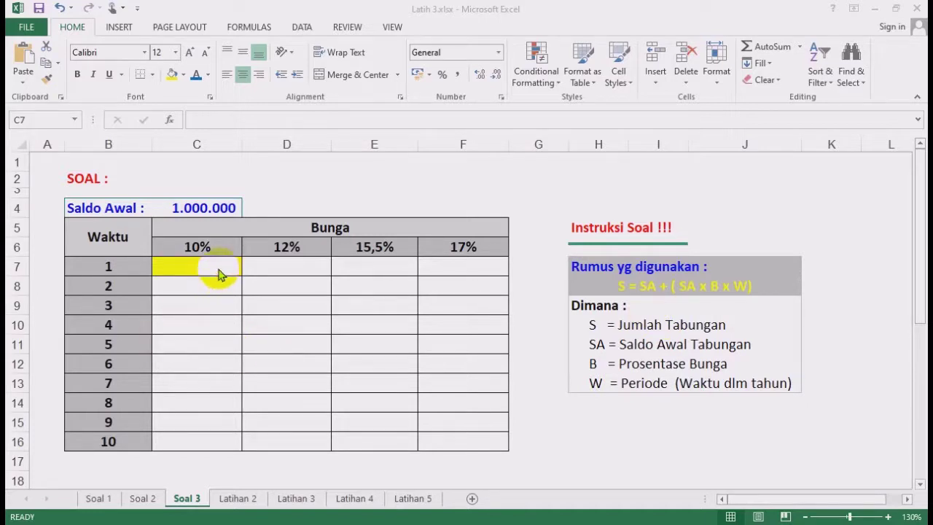
Examine the savings table's Waktu periods, Bunga rates and Saldo Awal alongside the formula instructions on sheet Soal 3
click(391, 311)
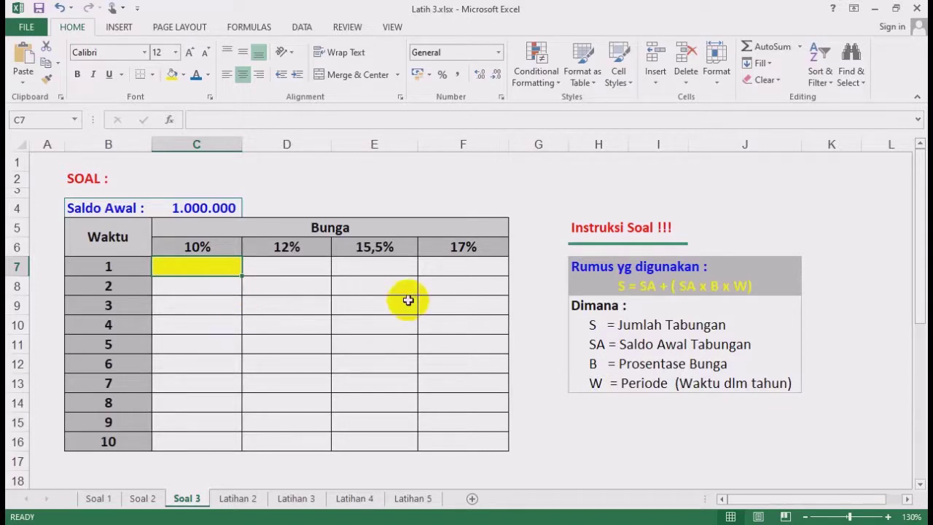
drag(598, 288, 633, 343)
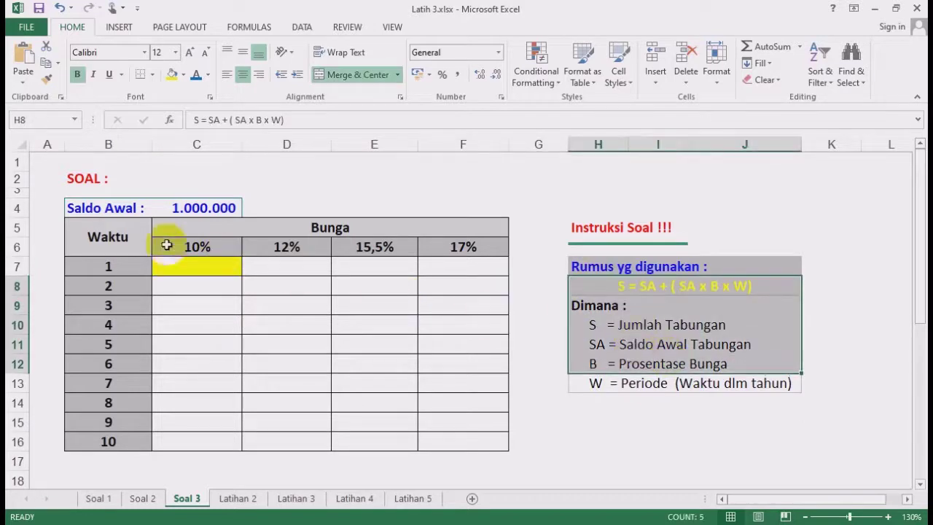
drag(117, 208, 418, 376)
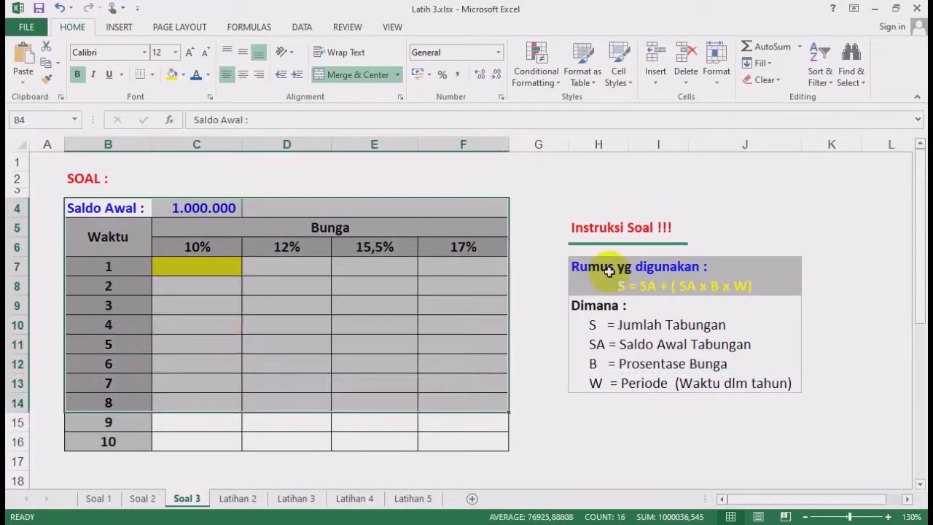
drag(602, 259, 707, 364)
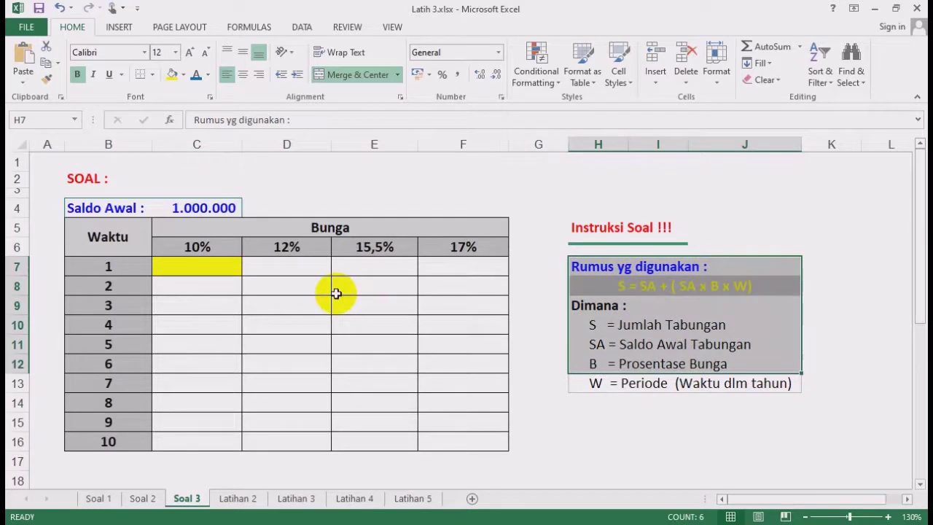
click(198, 265)
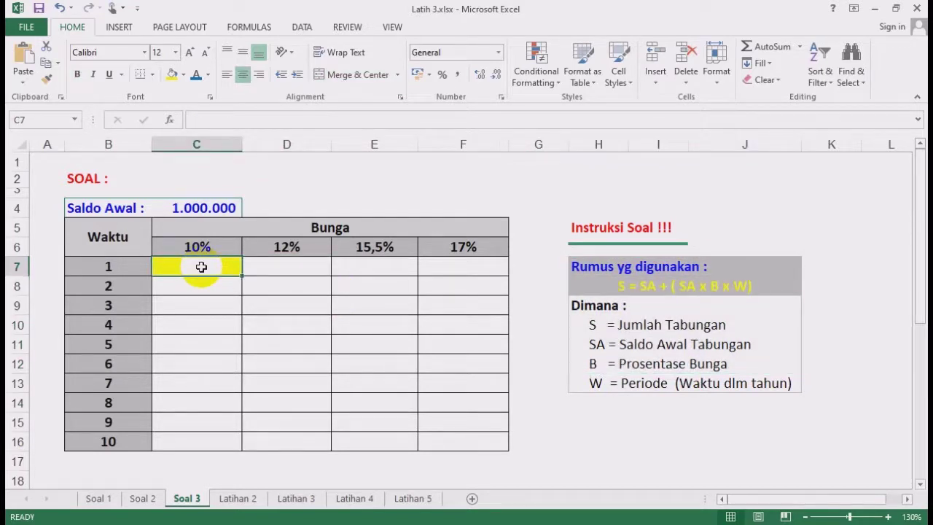
drag(107, 267, 109, 422)
drag(207, 248, 442, 250)
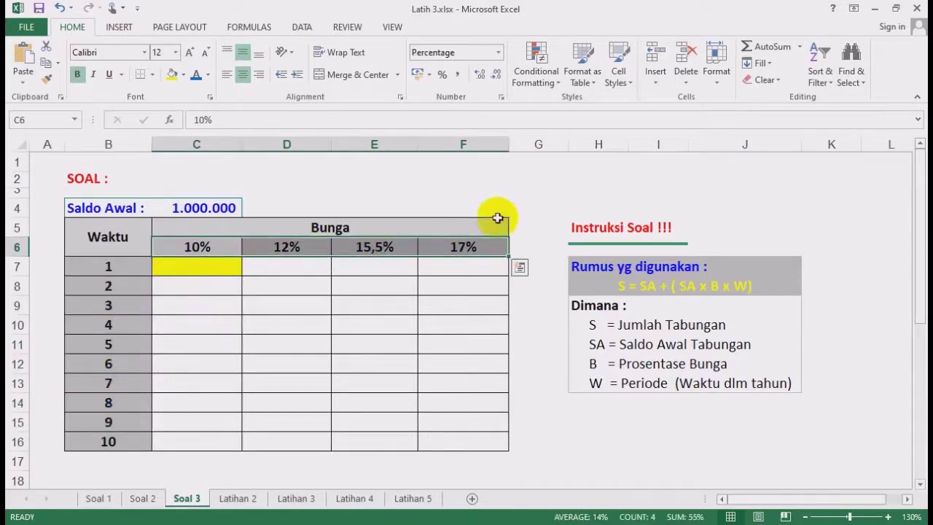
click(539, 207)
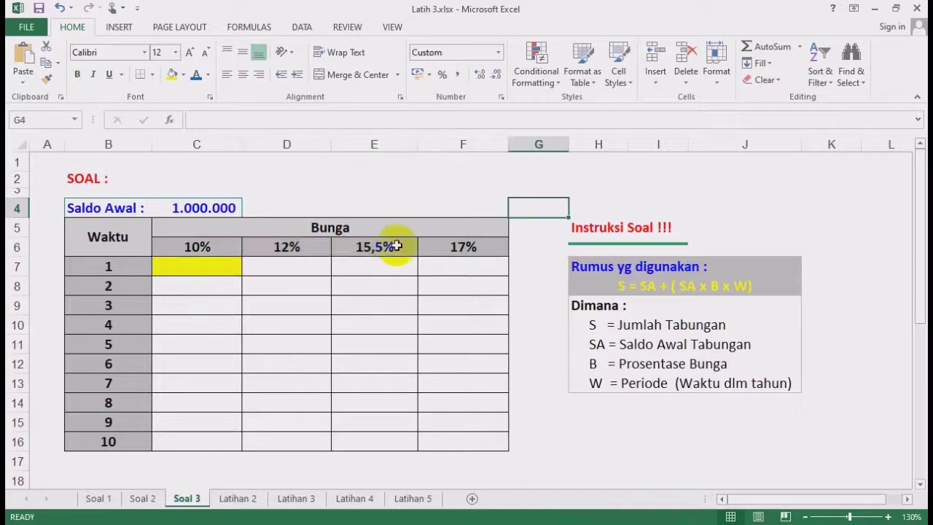
click(175, 269)
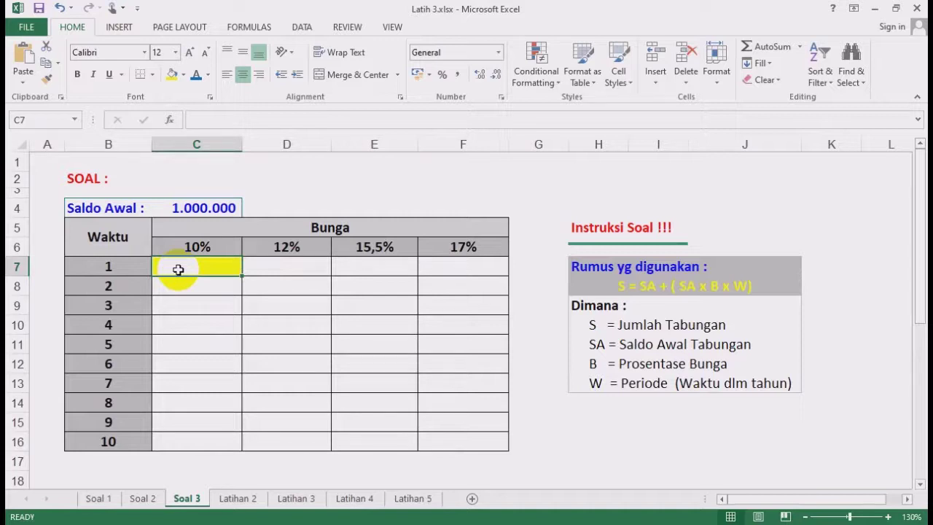
click(279, 191)
drag(125, 243, 340, 442)
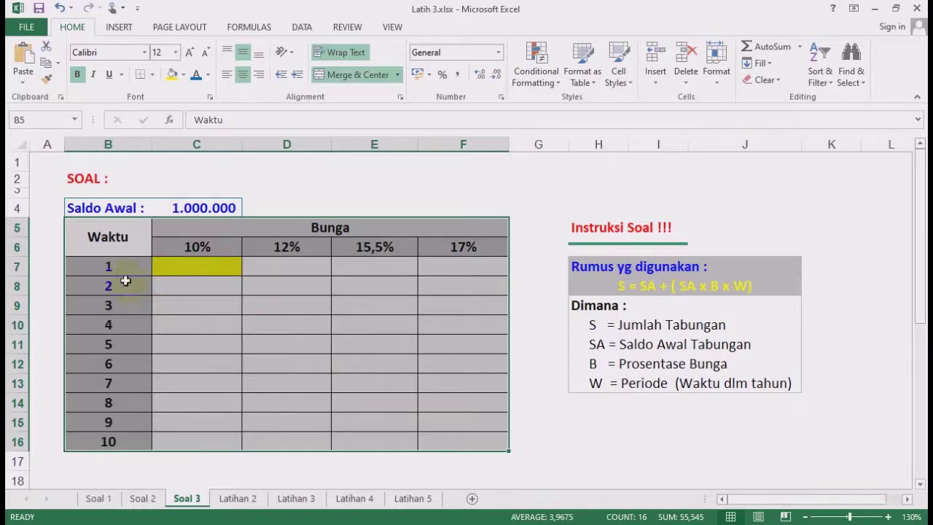
Change the font colour of the Waktu values 1 to 10 in B7:B16 to red
drag(127, 268, 130, 442)
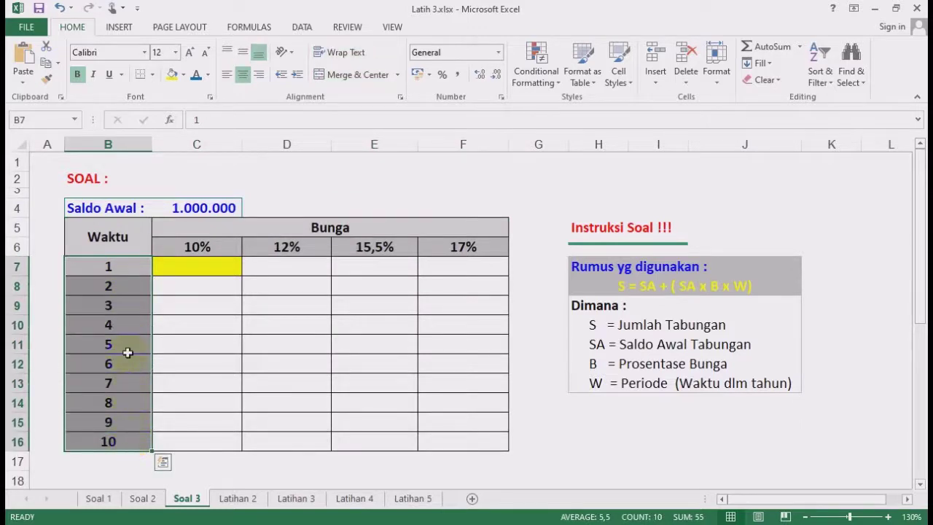
click(210, 75)
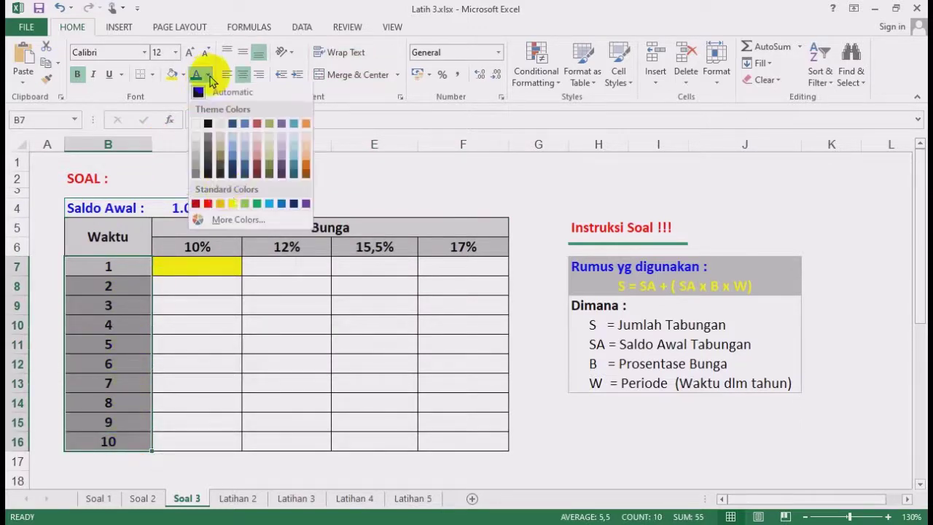
click(208, 204)
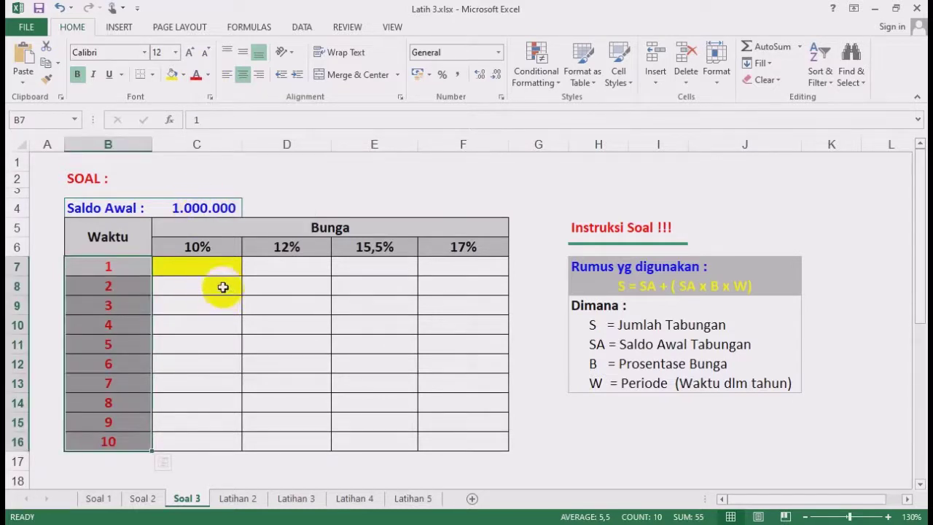
Change the font colour of the Bunga percentages in C6:F6 to the standard blue
drag(177, 245, 464, 247)
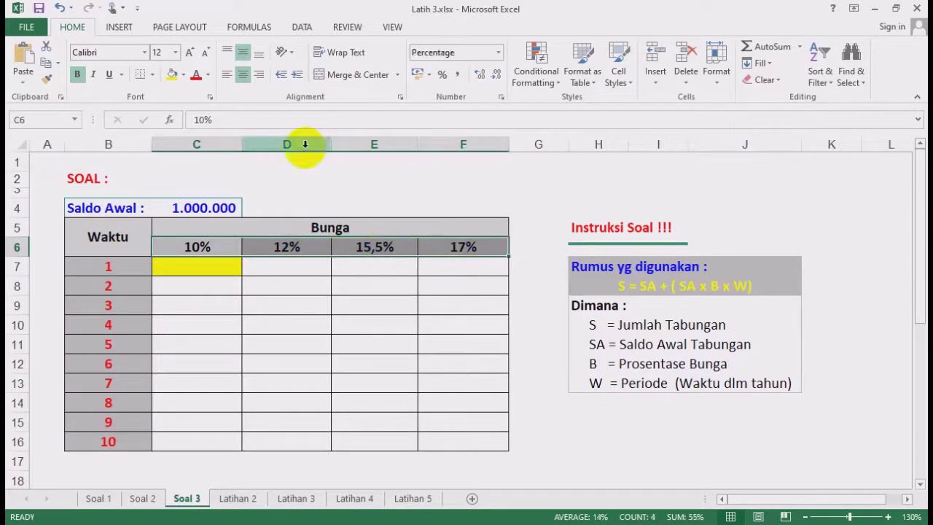
click(208, 75)
click(282, 206)
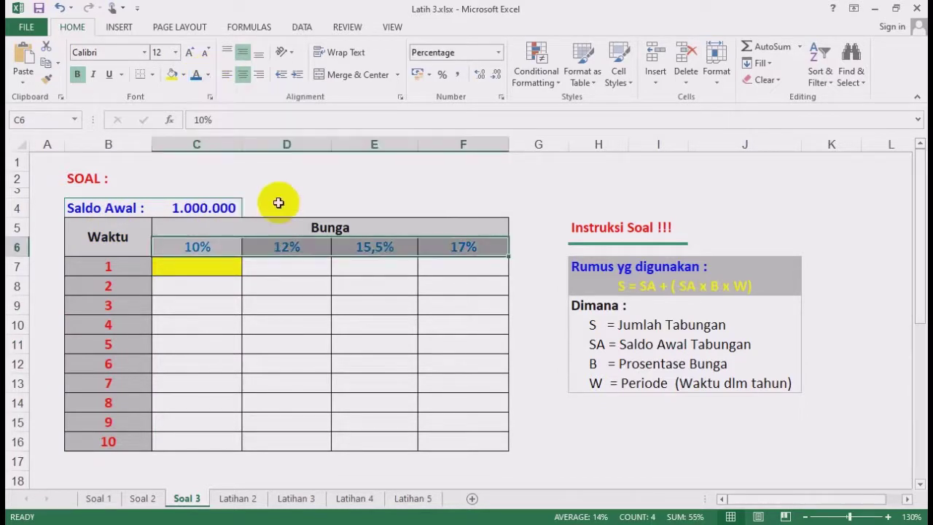
Set the font colour of the Saldo Awal label in B4 and its amount in C4 to Automatic black
click(80, 208)
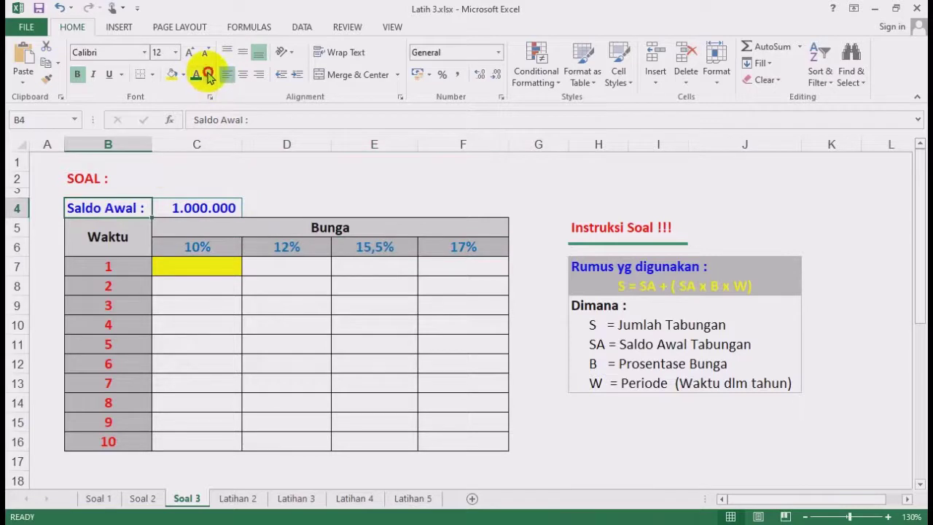
click(207, 75)
click(194, 91)
click(254, 319)
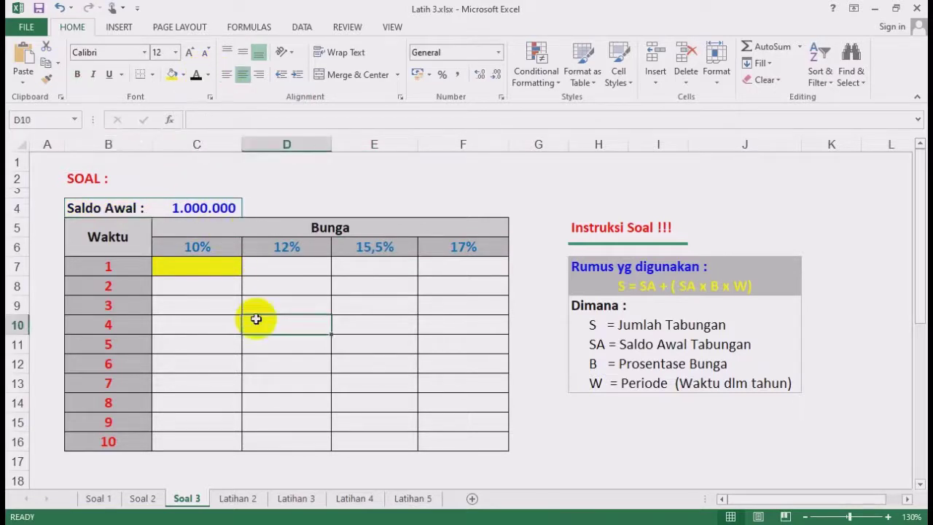
click(218, 205)
click(193, 76)
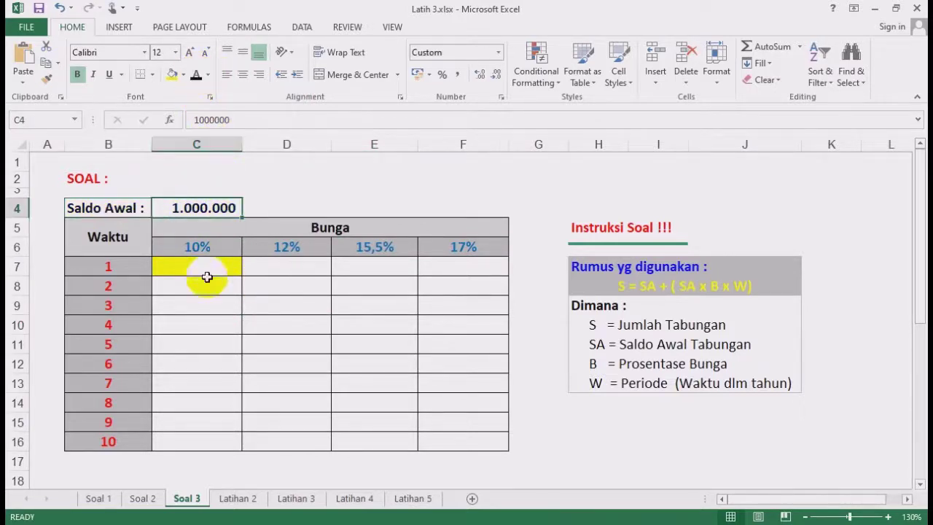
click(194, 304)
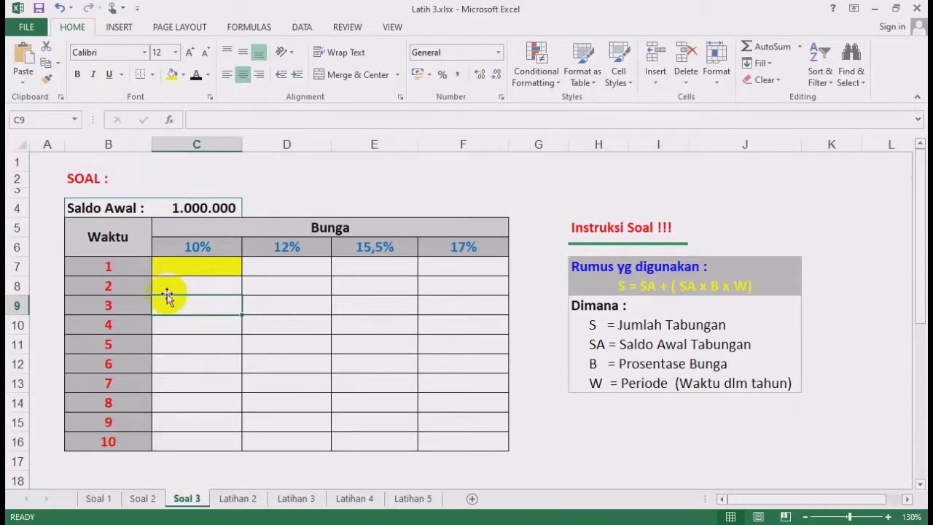
Examine which cells the formula in C7 needs: the Waktu column, the Bunga row and the Saldo Awal amount
click(108, 248)
drag(108, 266, 112, 444)
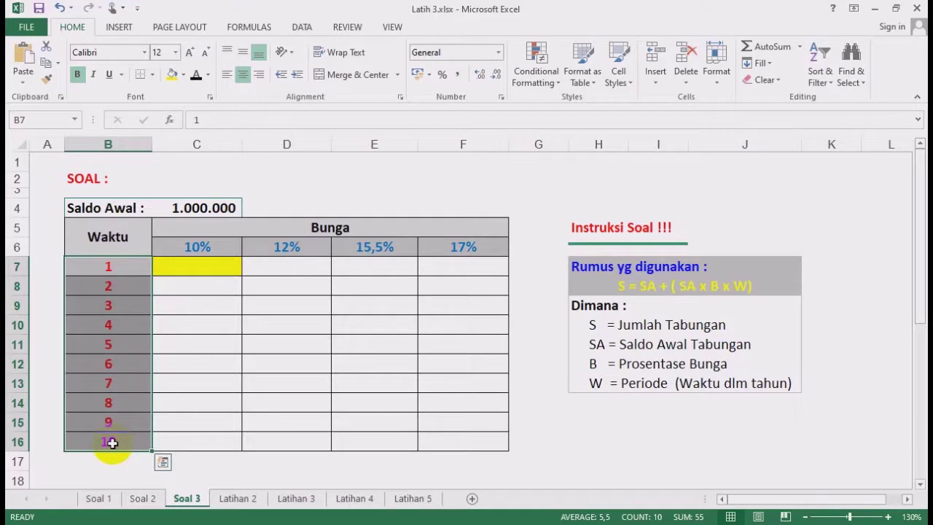
drag(202, 250, 438, 248)
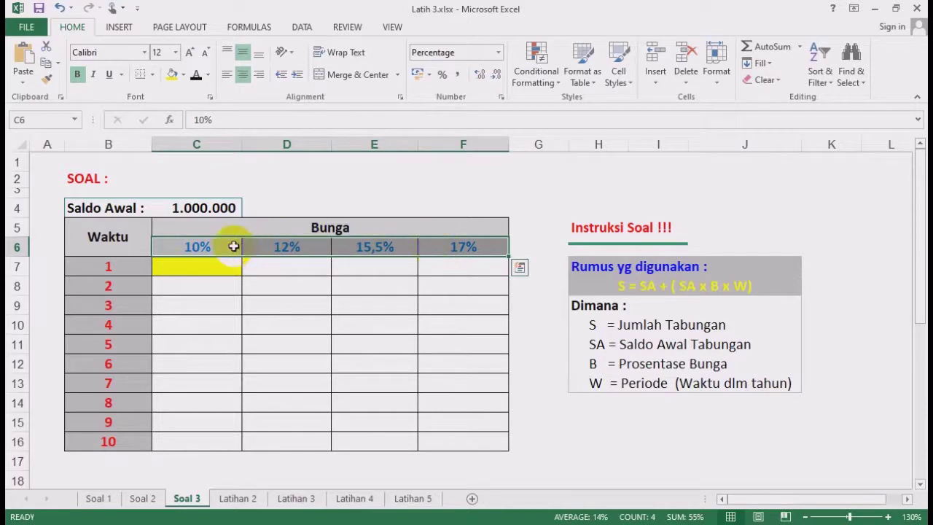
click(200, 209)
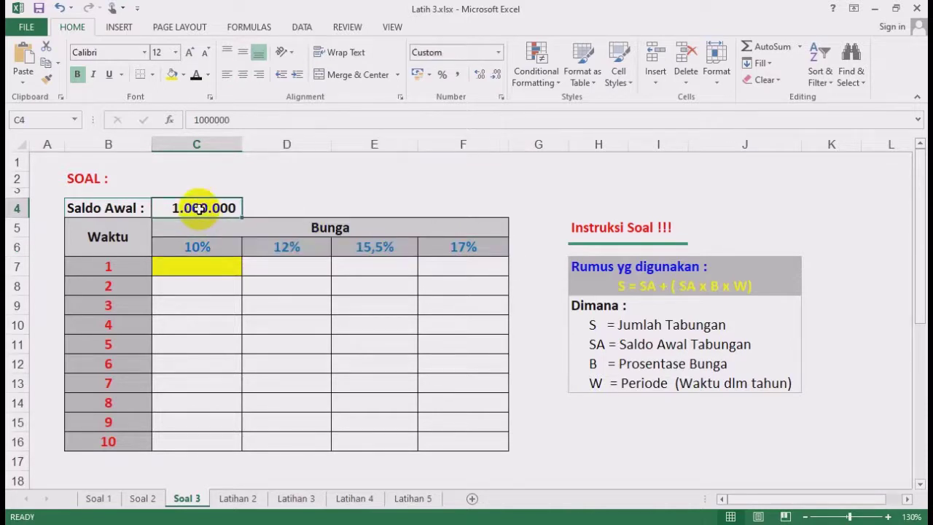
click(212, 264)
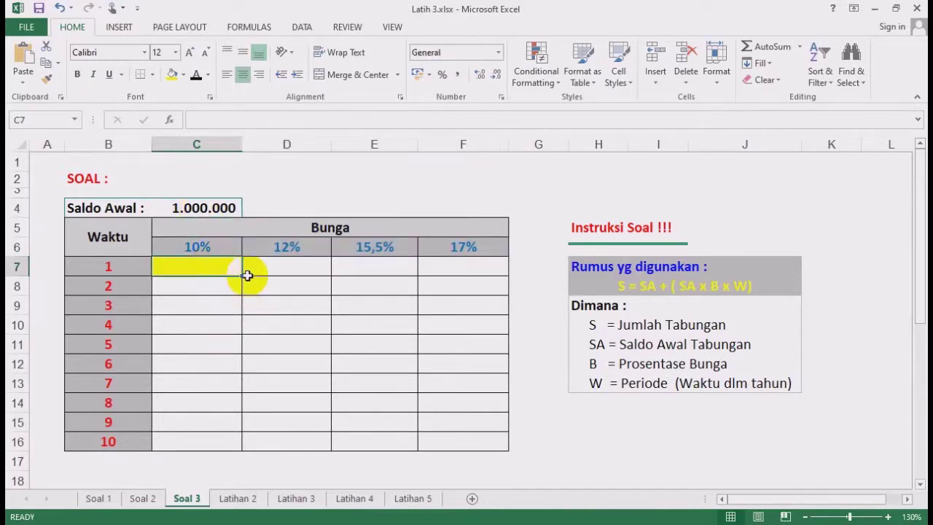
click(200, 209)
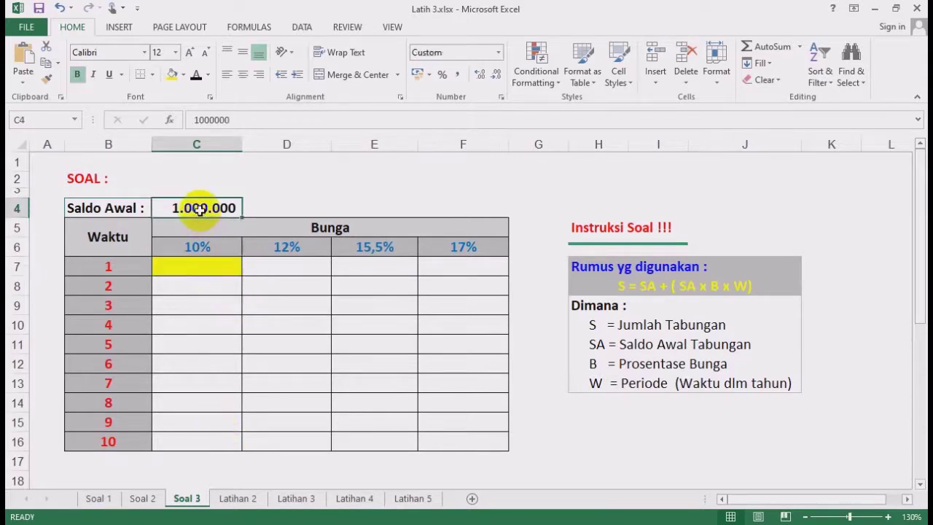
click(209, 267)
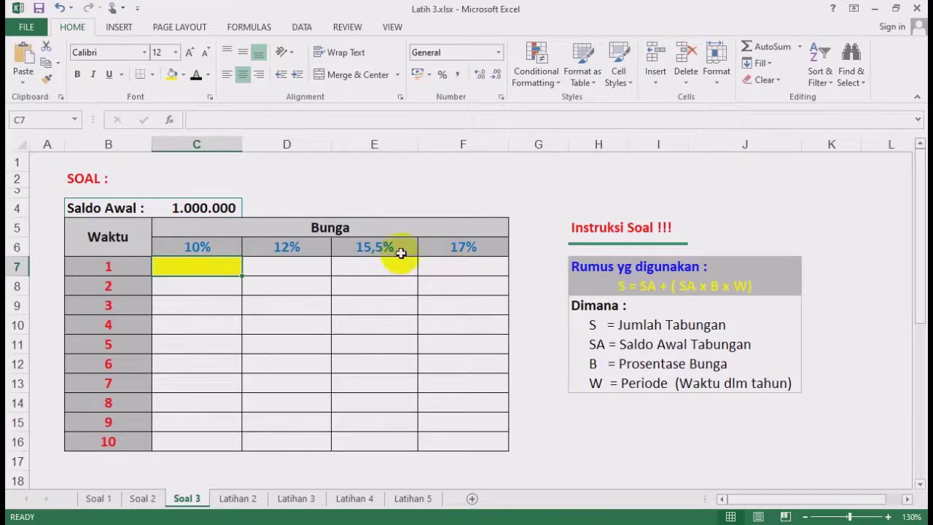
click(206, 208)
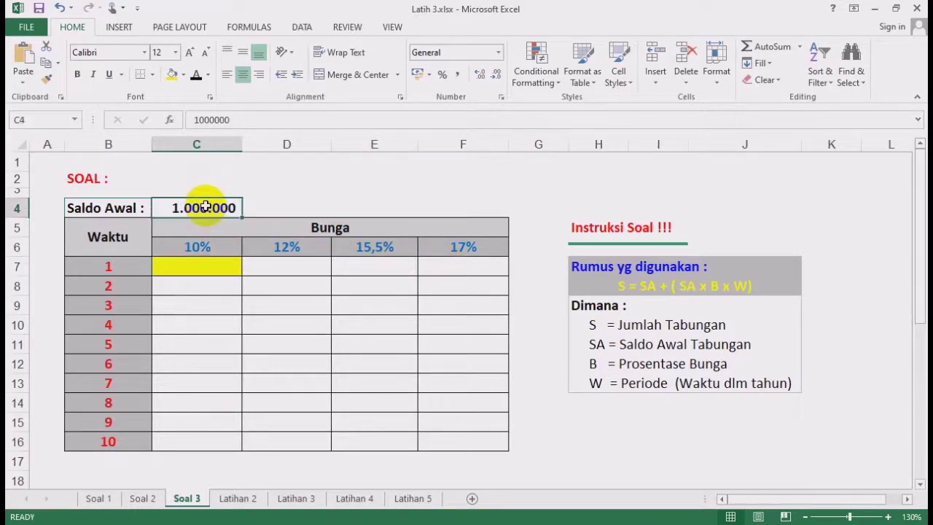
click(209, 267)
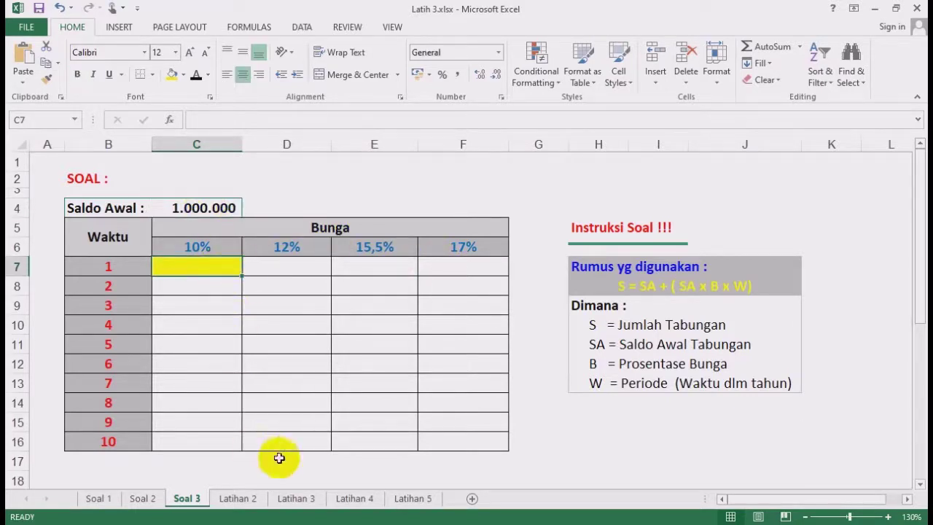
click(204, 208)
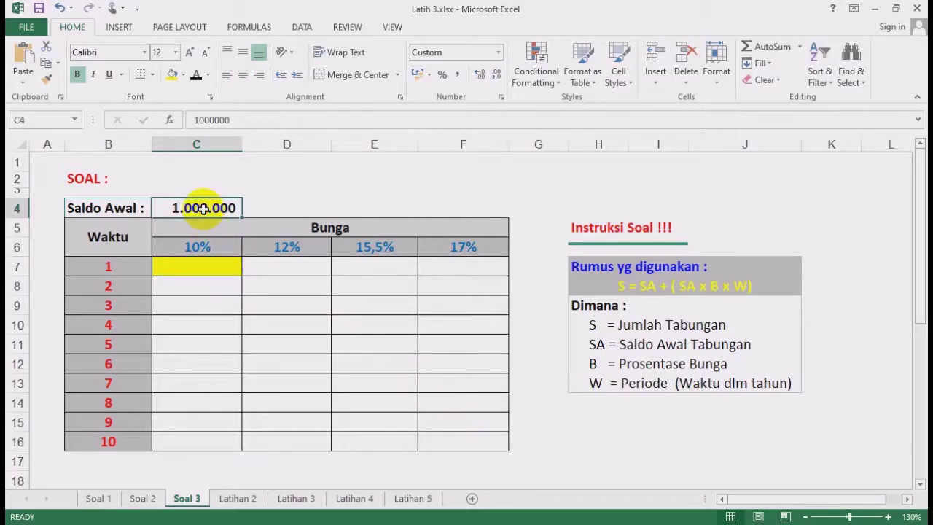
click(247, 338)
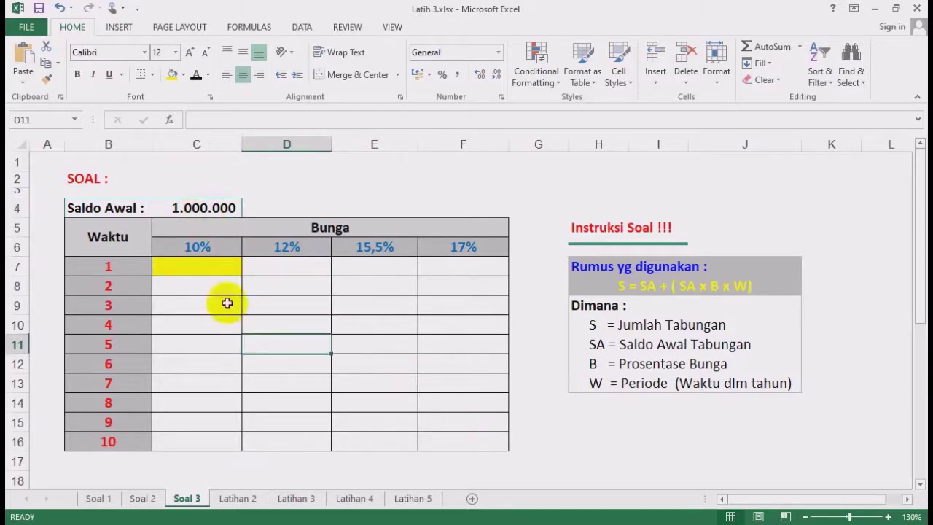
click(210, 264)
text(=)
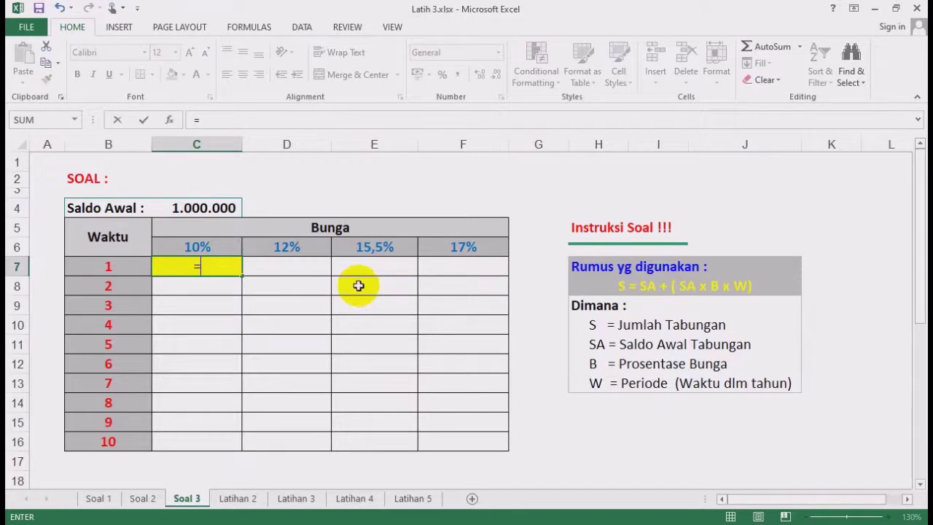
key(Escape)
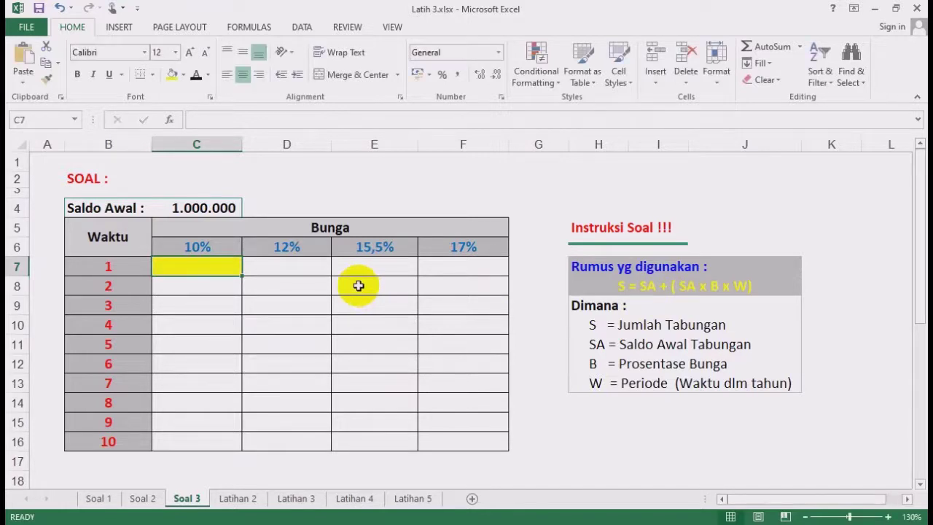
Set the font colour of the formula text S = SA + ( SA x B x W) in H8 to black
click(638, 283)
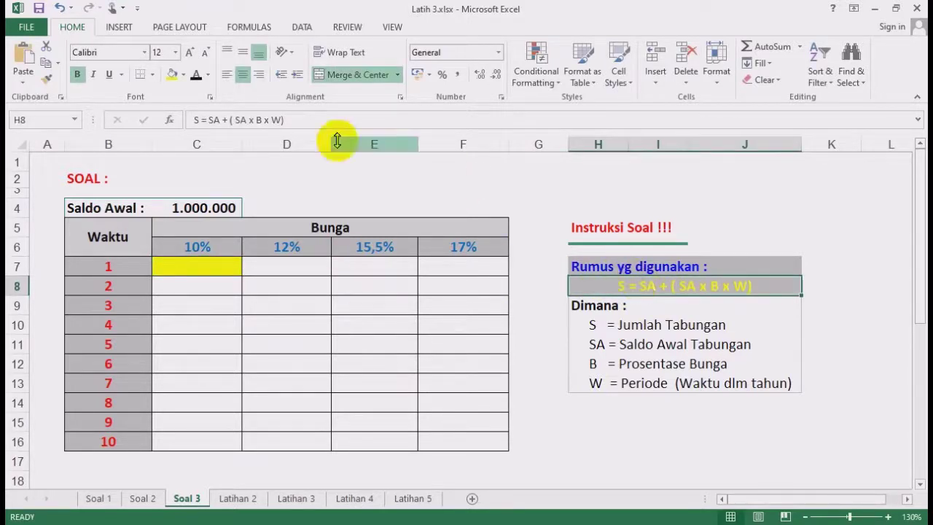
click(196, 73)
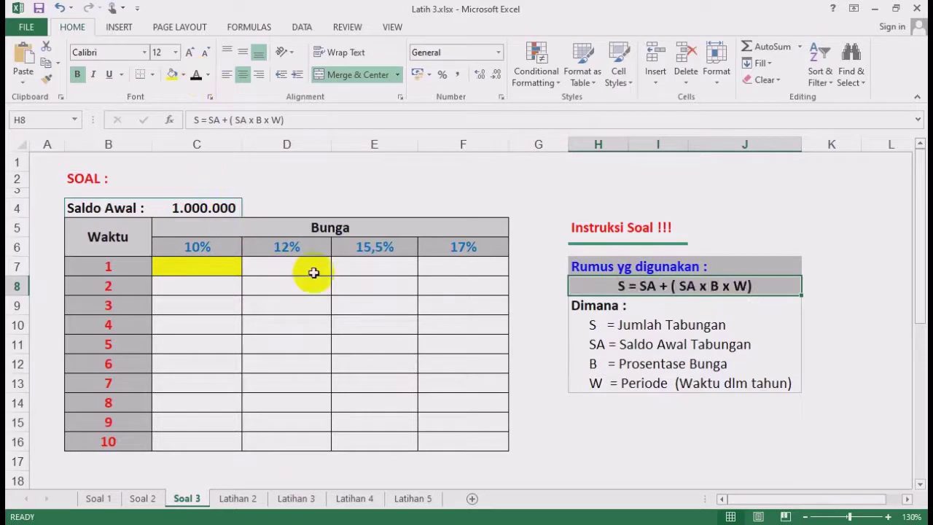
Begin the formula in C7 as =$C$4+($C$4, using absolute references to the Saldo Awal amount
click(215, 266)
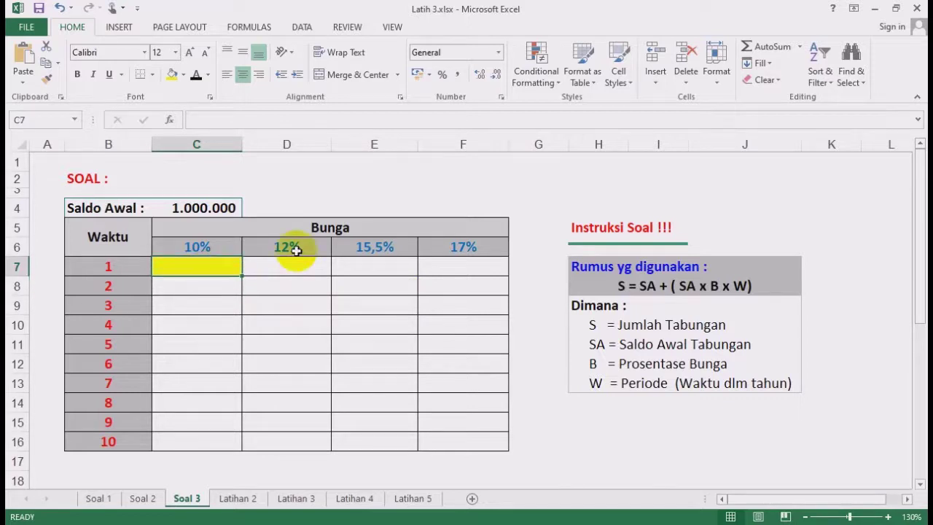
text(=)
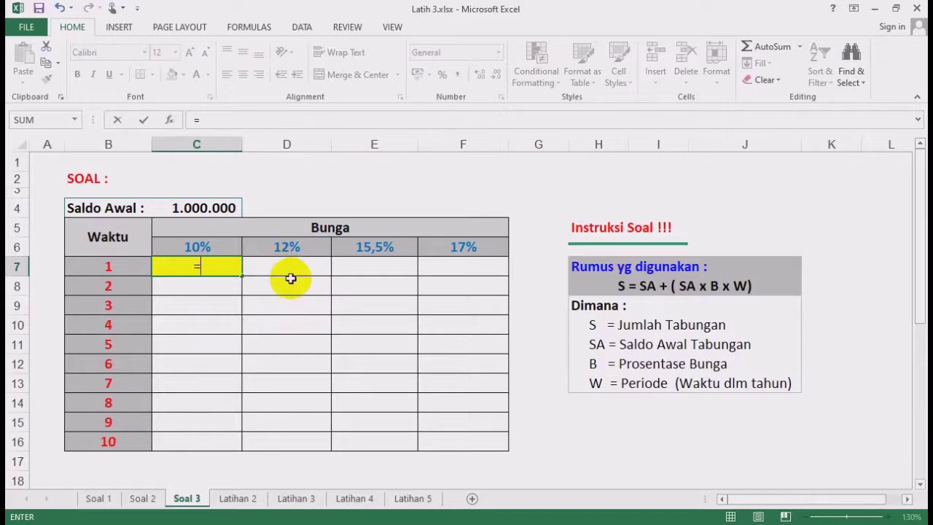
click(206, 208)
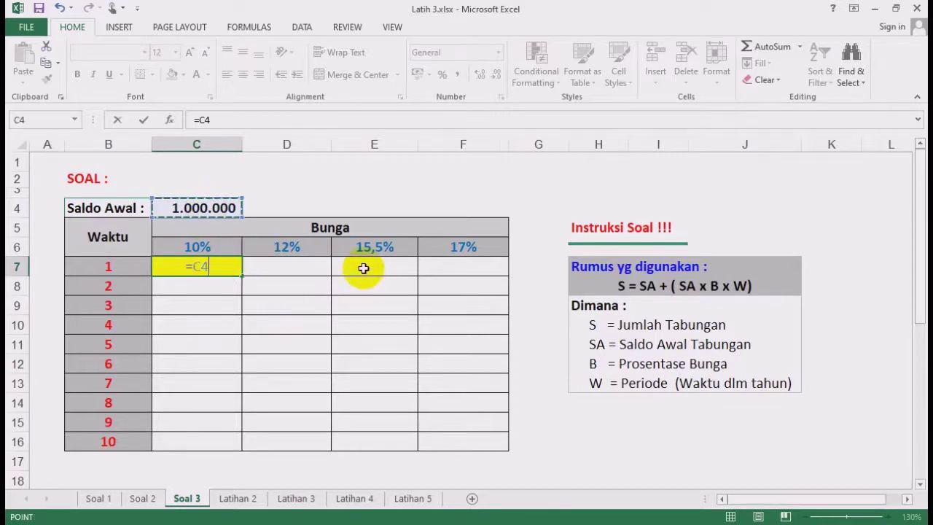
key(F4)
text(+()
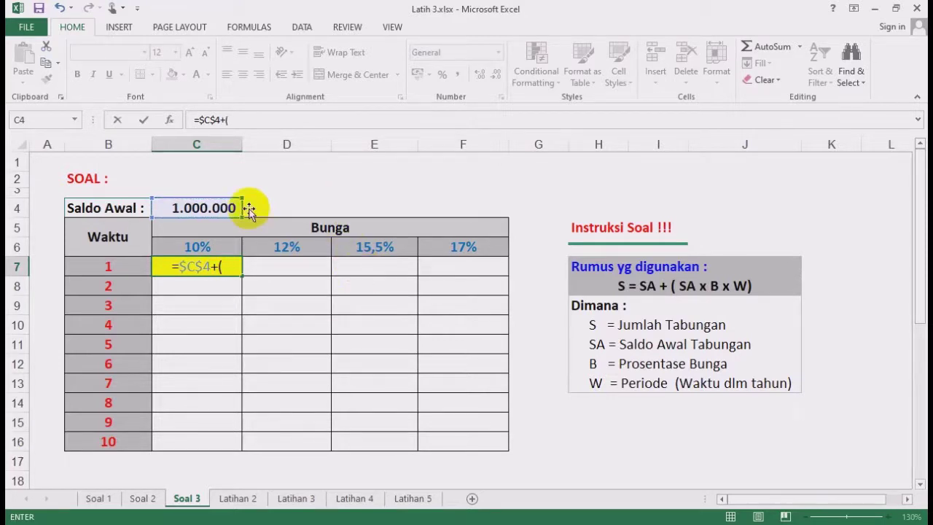
click(211, 207)
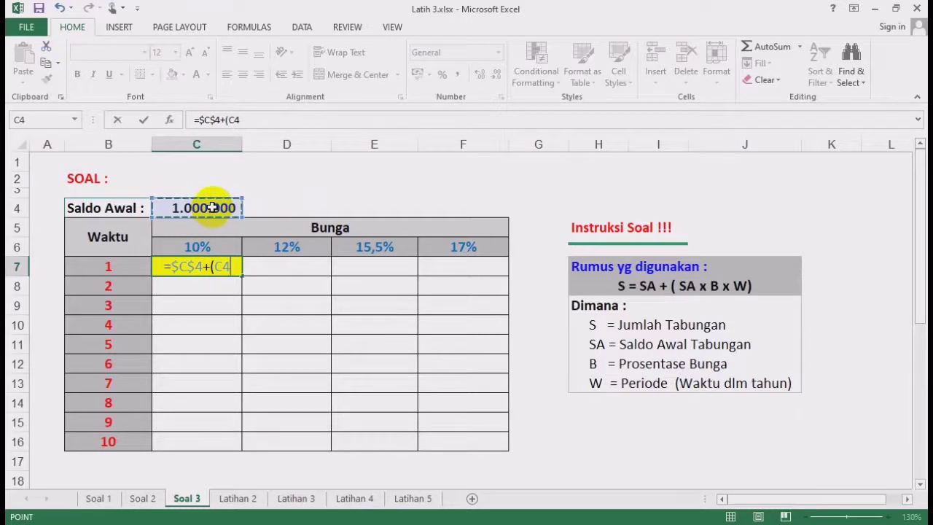
key(F4)
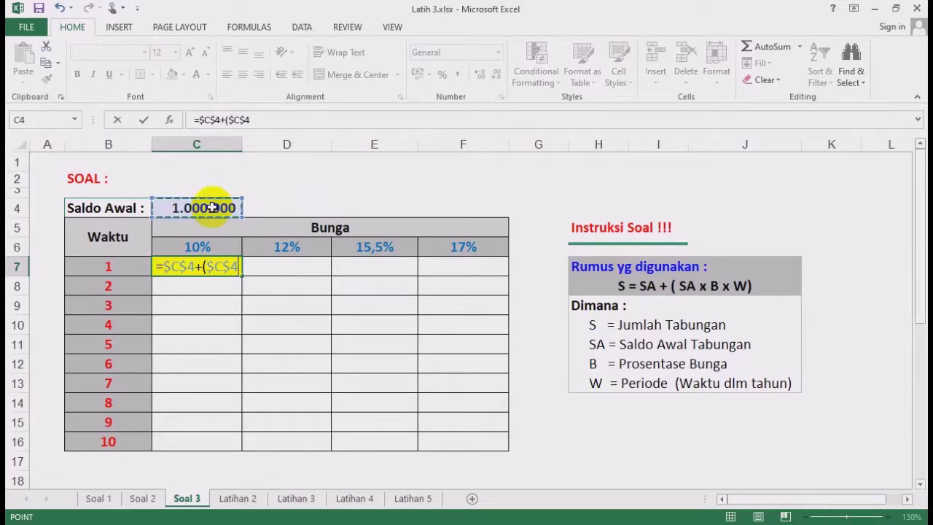
Extend the C7 formula by multiplying by the 10% Bunga rate with only its row locked, C$6
text(*)
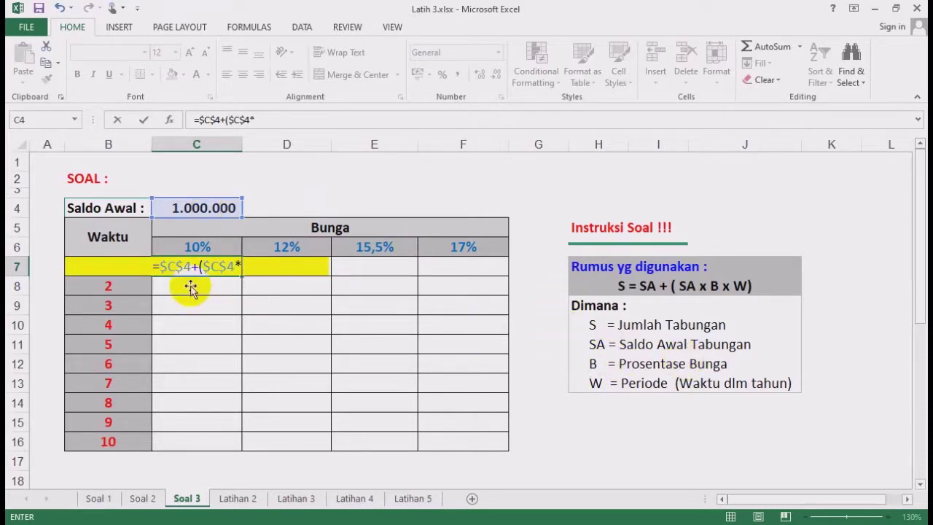
click(188, 244)
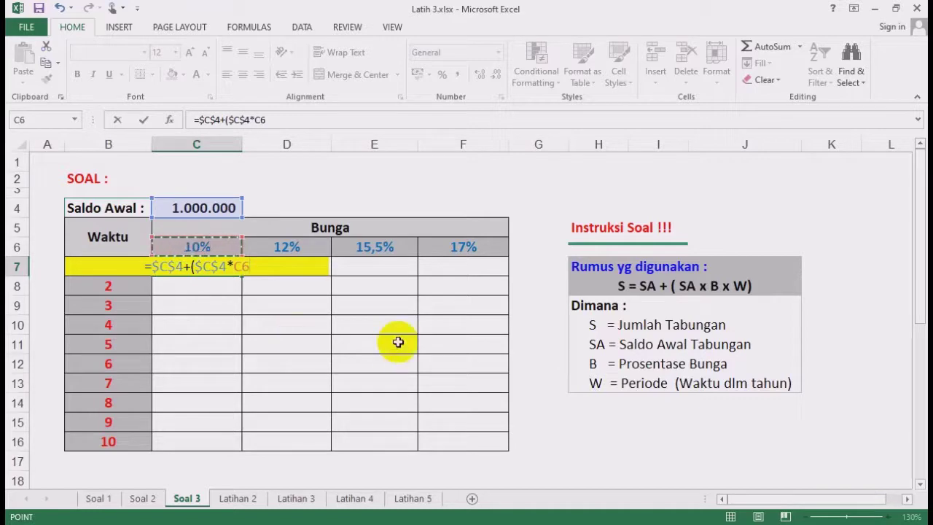
key(F4)
key(F4)
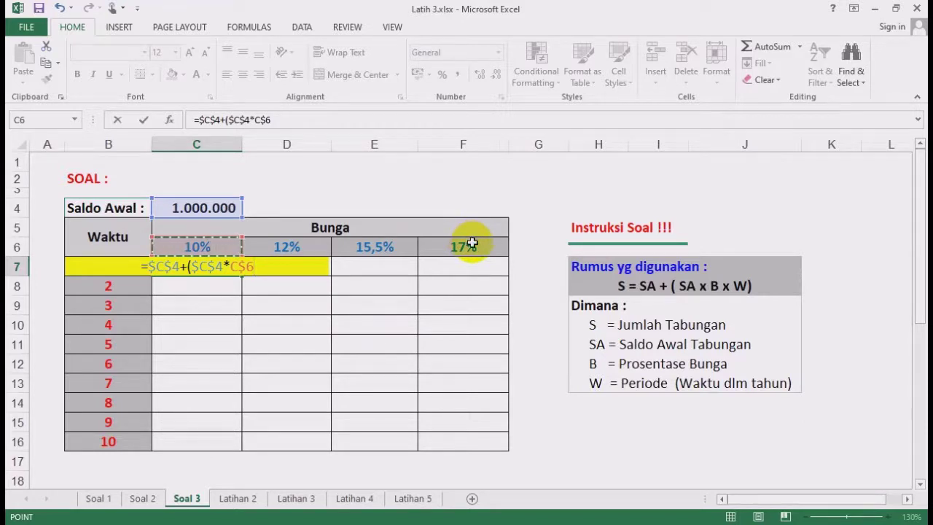
Complete the C7 formula by multiplying by the first Waktu value with its column locked, giving =$C$4+($C$4*C$6*$B7)
text(*)
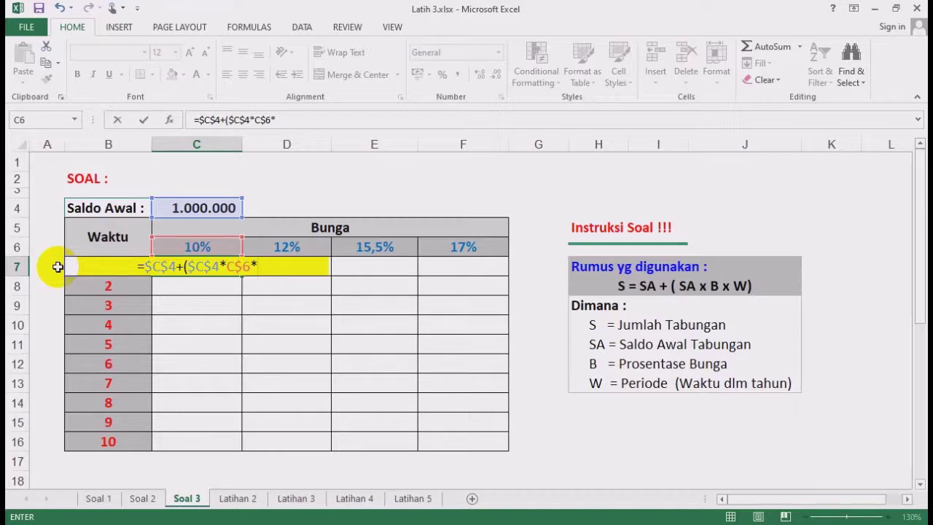
click(81, 305)
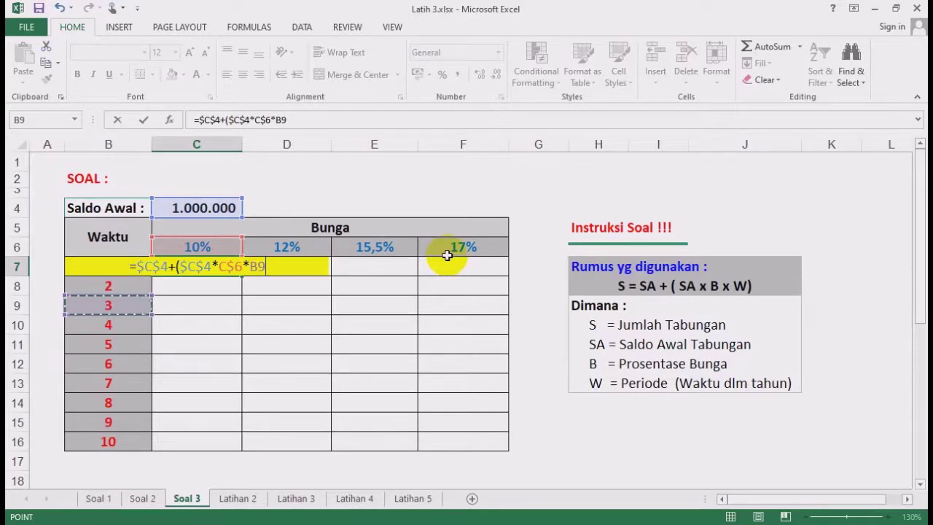
key(Up)
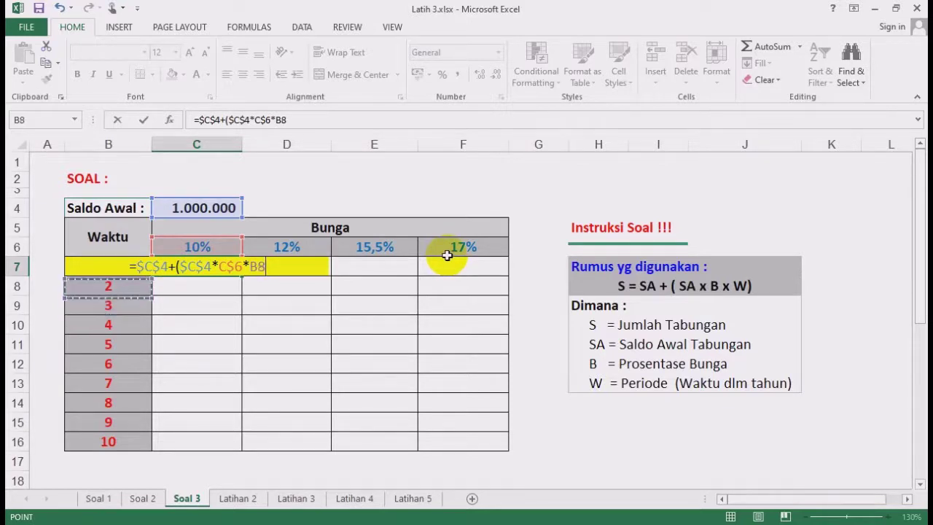
key(Up)
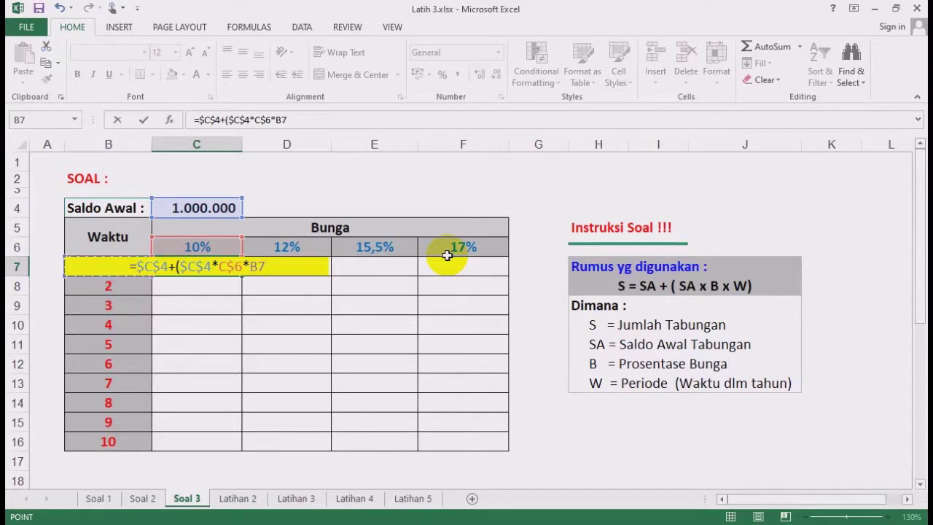
key(F4)
key(F4)
key(F4)
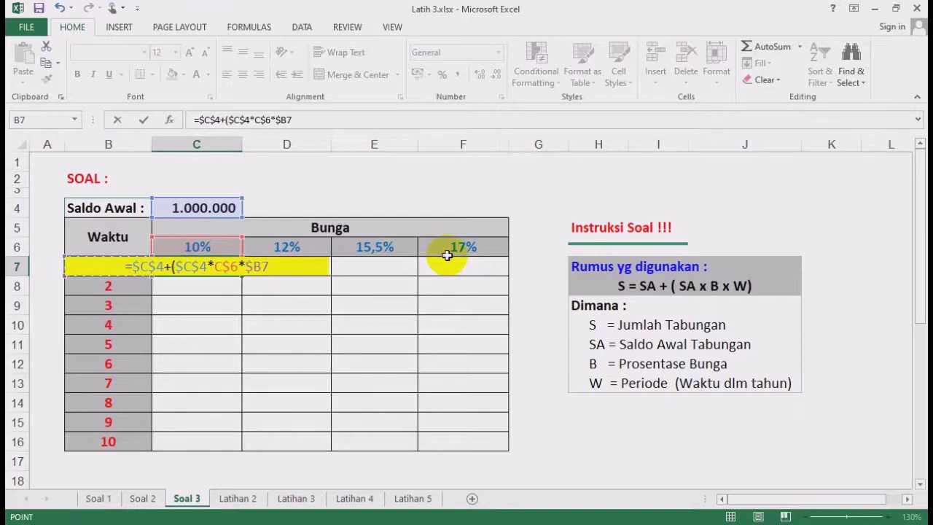
text())
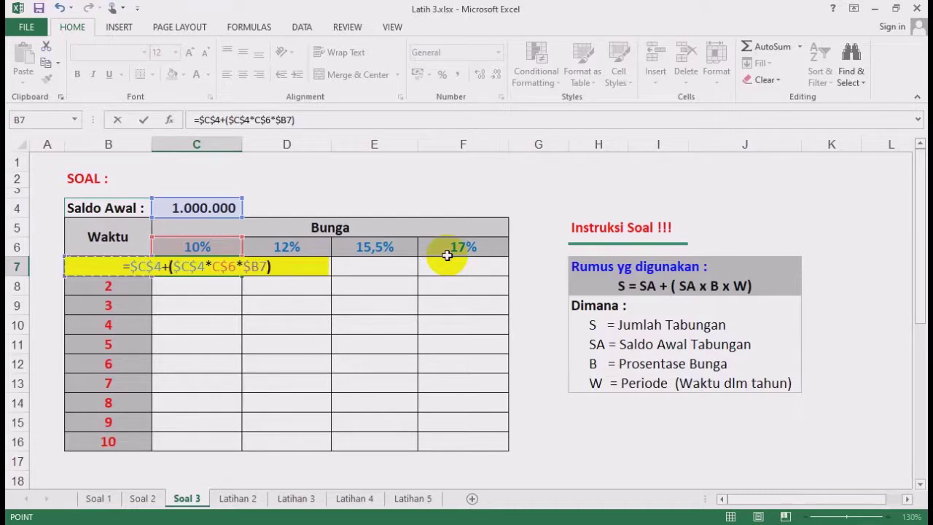
key(Return)
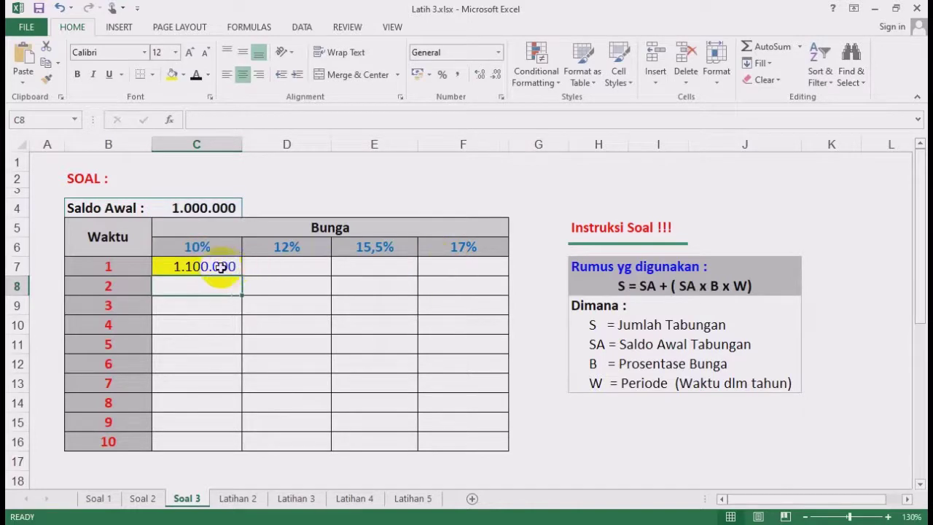
Fill the C7 formula across and down the whole savings table through F16
click(222, 267)
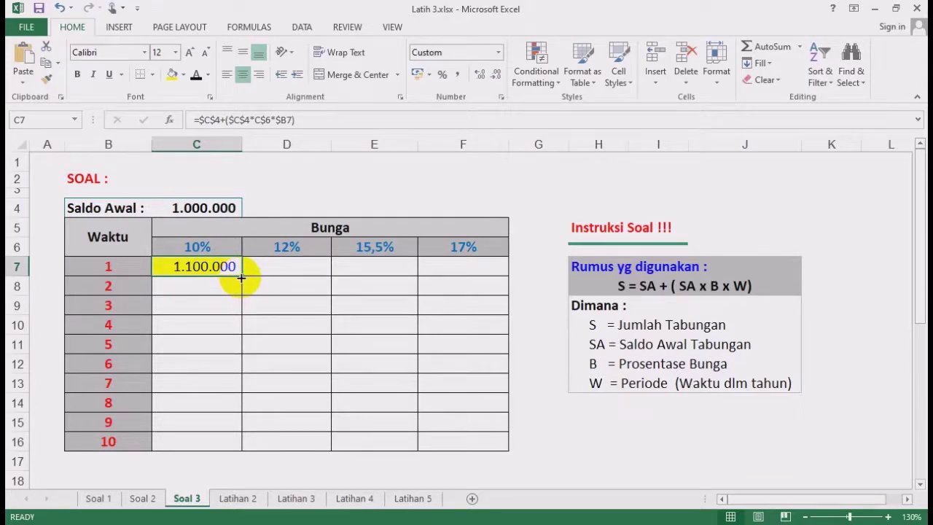
drag(241, 278, 483, 444)
click(219, 271)
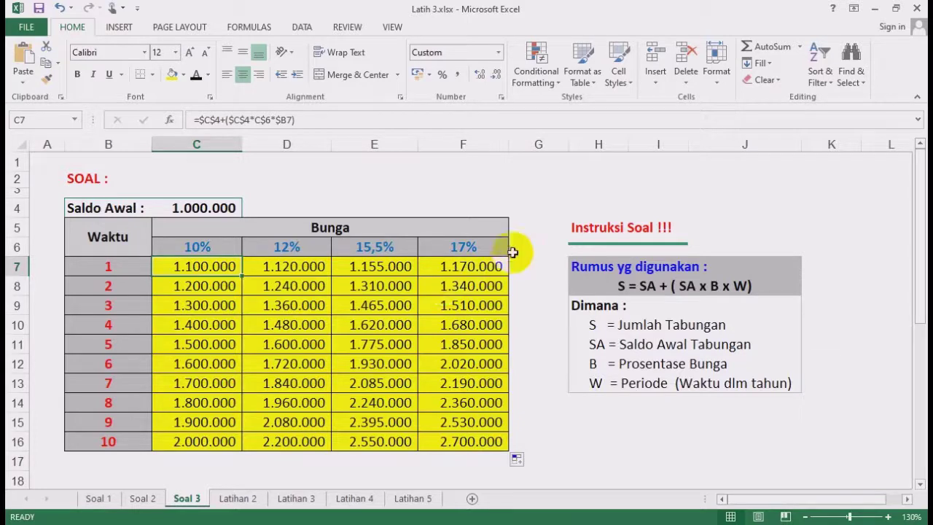
click(534, 207)
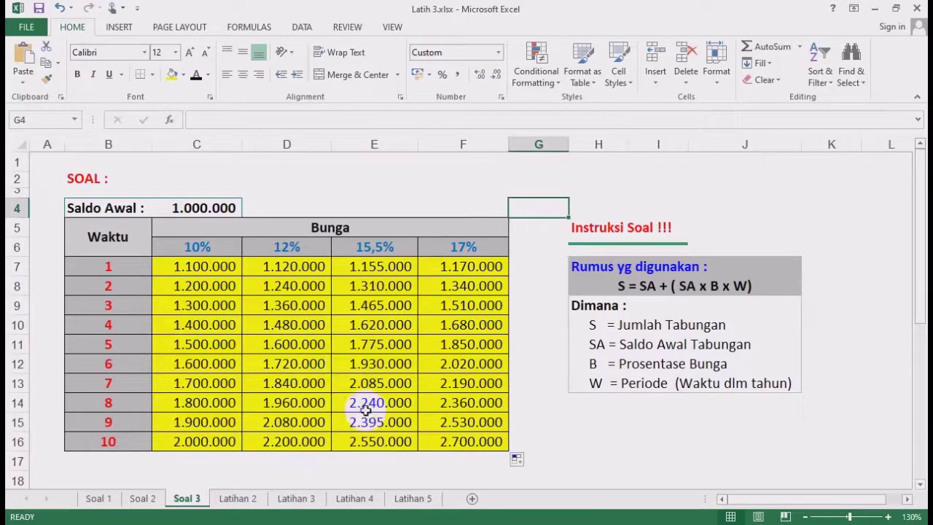
Go to sheet Latihan 2 and examine the salary table's columns and the Rumus Penentuan Gaji formula below it
click(240, 498)
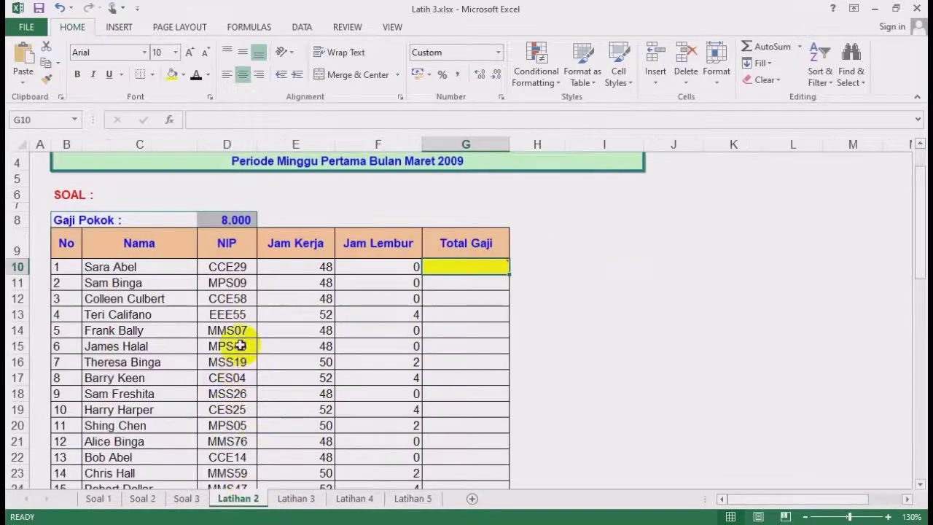
click(452, 314)
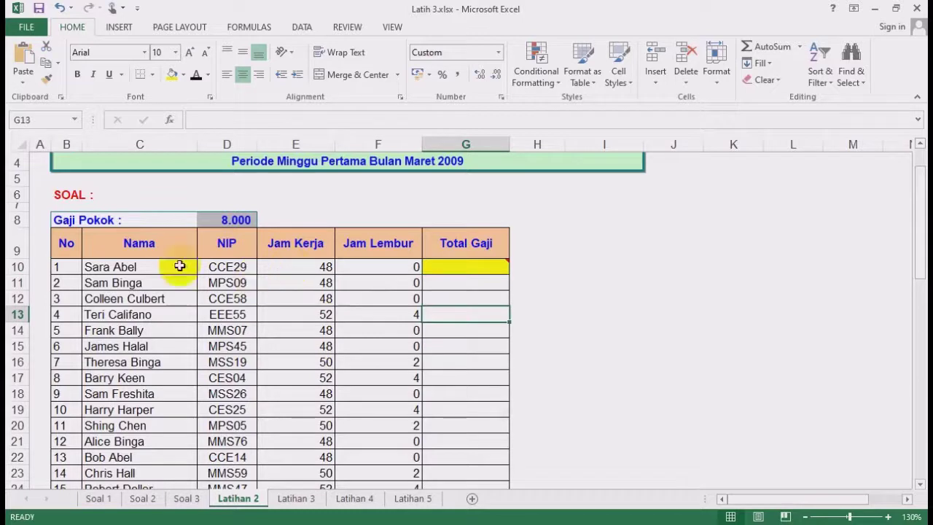
drag(69, 246, 291, 388)
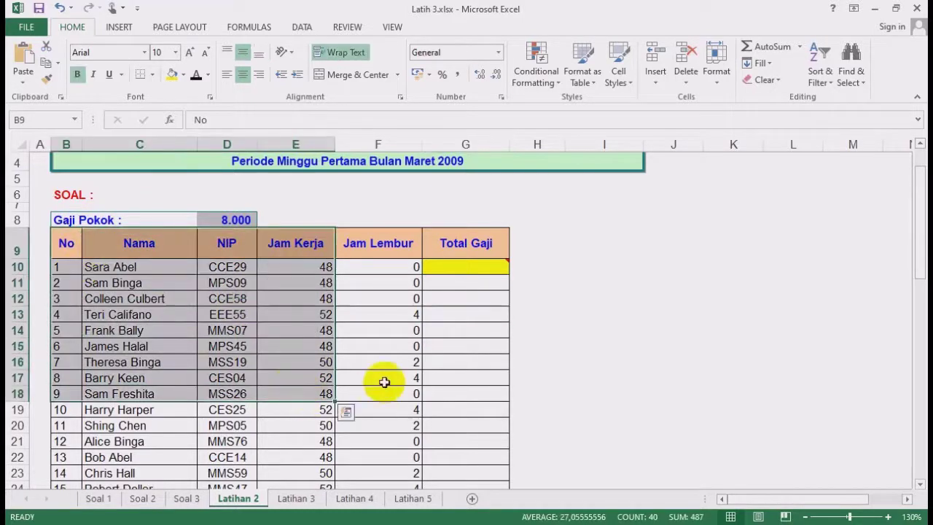
click(465, 263)
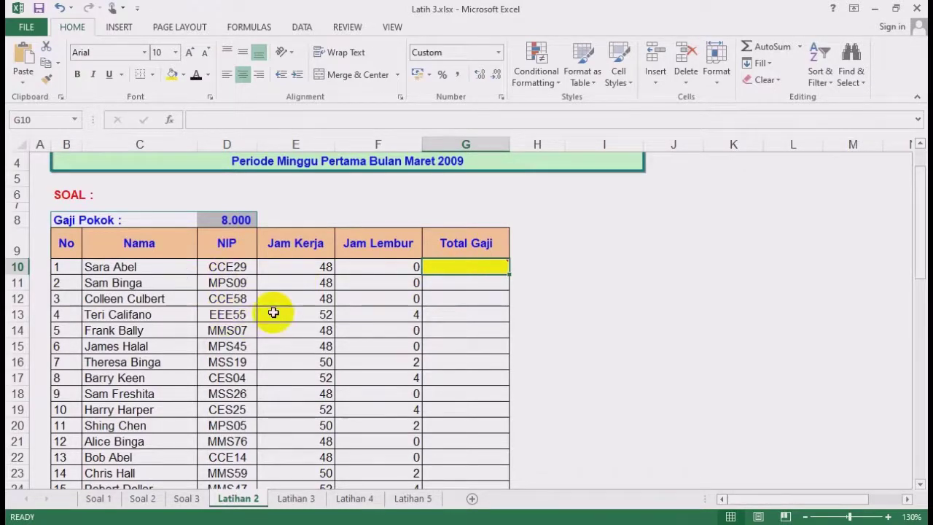
scroll(274, 312, down, 4)
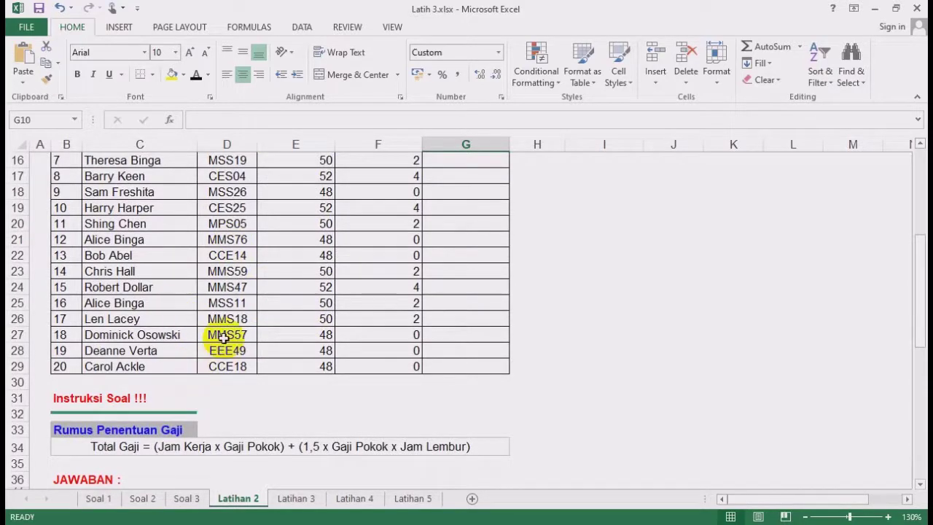
scroll(277, 326, up, 4)
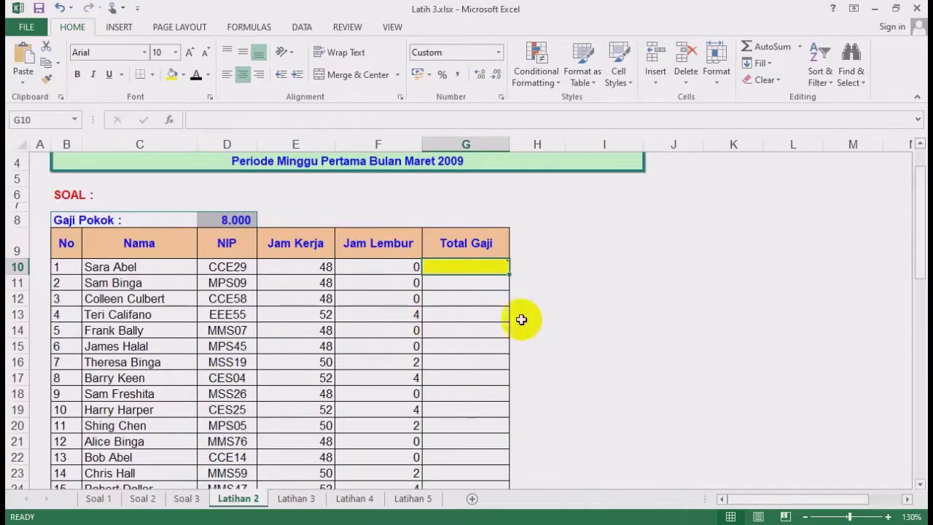
click(604, 315)
click(454, 264)
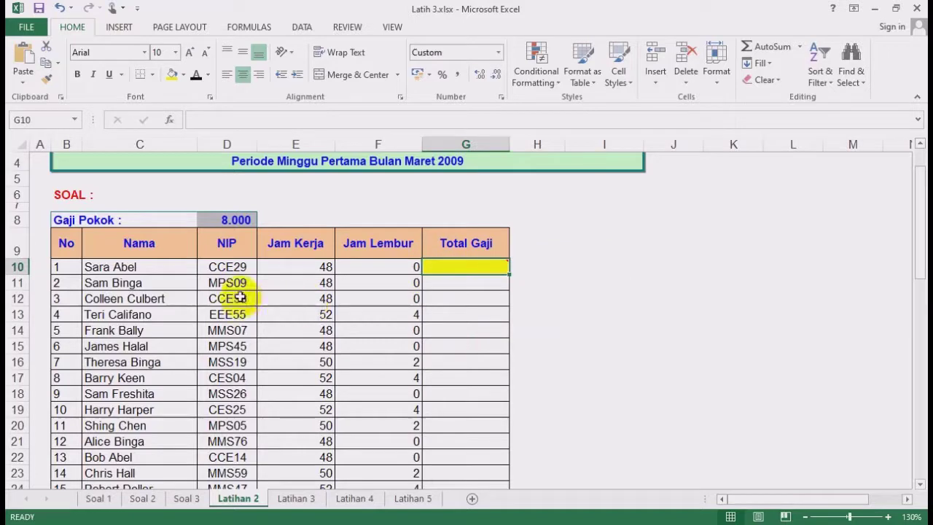
Compare the Total Gaji formula in row 34 with the Gaji Pokok cell and the Jam Kerja and Jam Lembur columns
scroll(241, 295, down, 4)
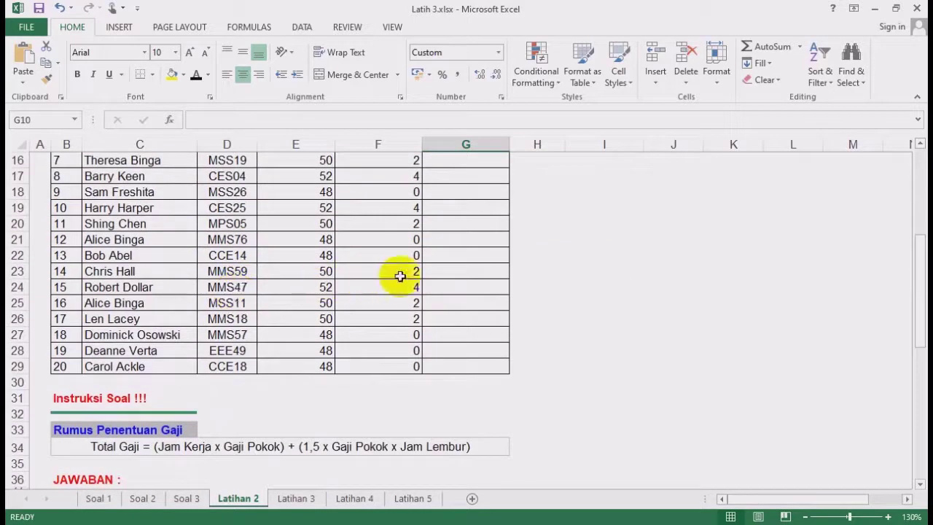
scroll(409, 271, up, 5)
scroll(417, 267, down, 3)
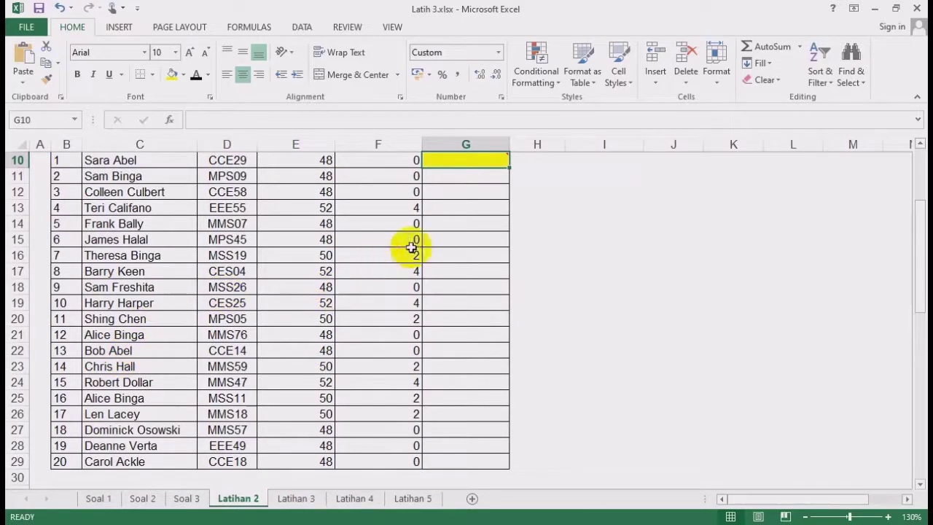
scroll(412, 248, up, 3)
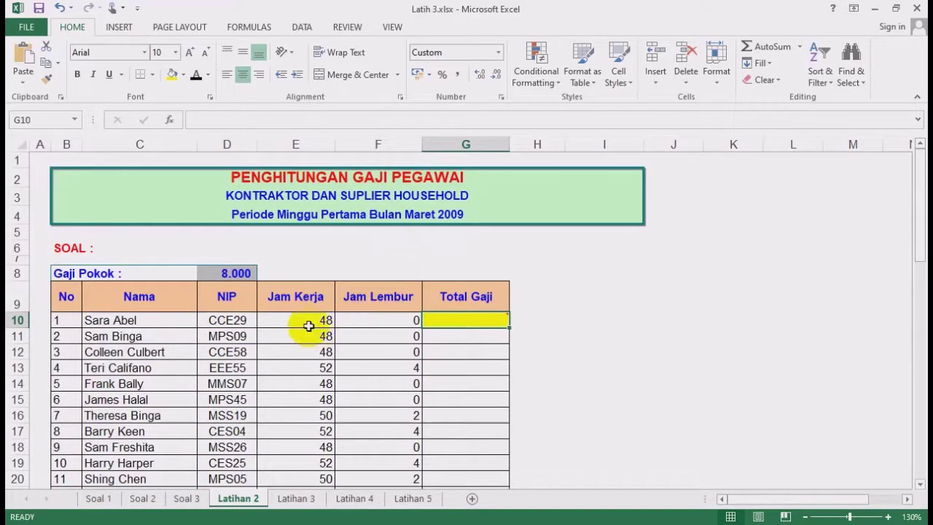
scroll(309, 326, down, 1)
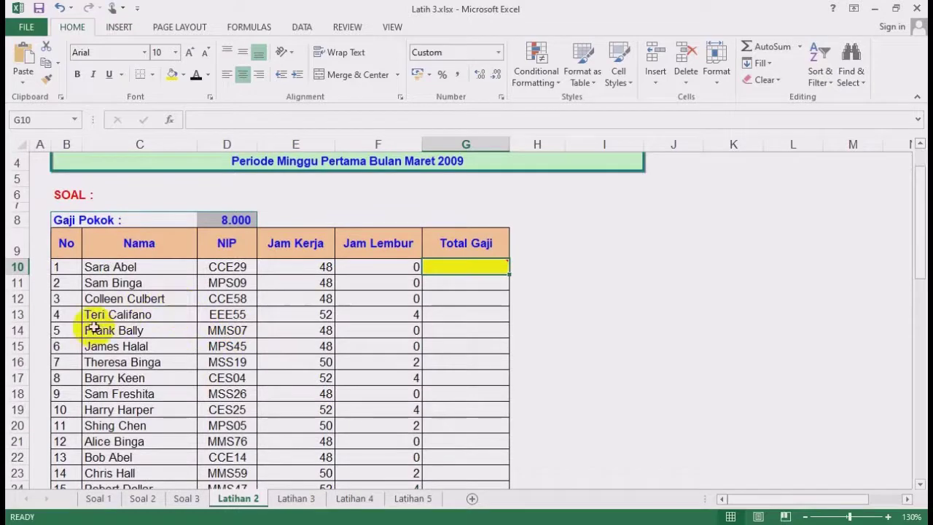
scroll(173, 299, down, 3)
scroll(182, 301, down, 1)
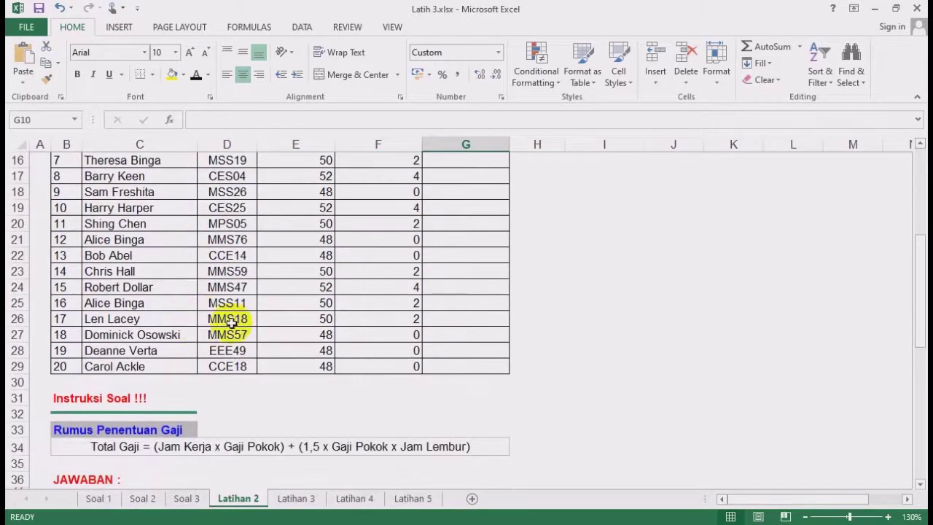
scroll(230, 323, up, 5)
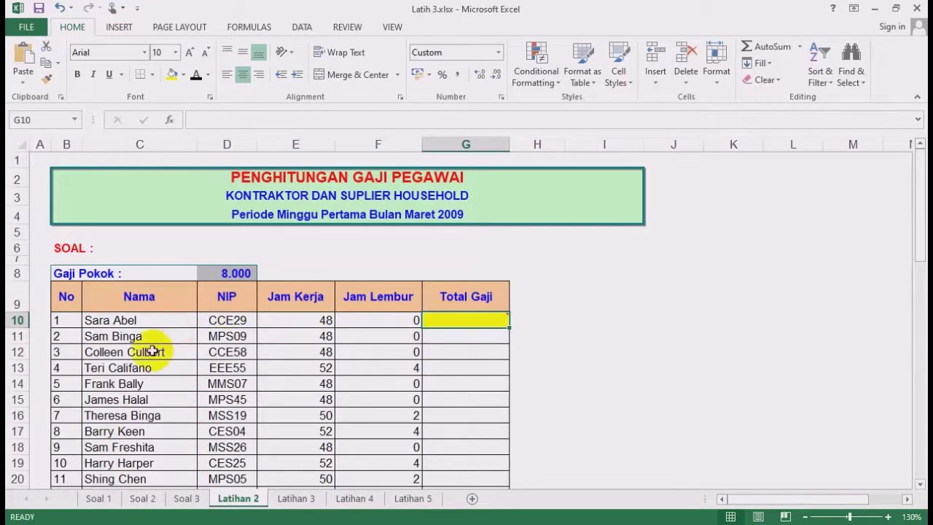
scroll(218, 328, down, 5)
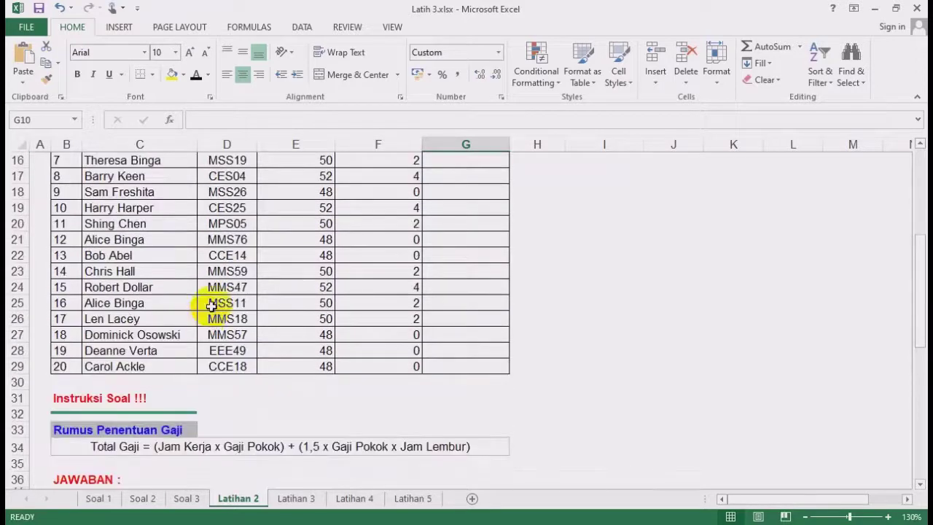
scroll(212, 306, up, 5)
click(299, 245)
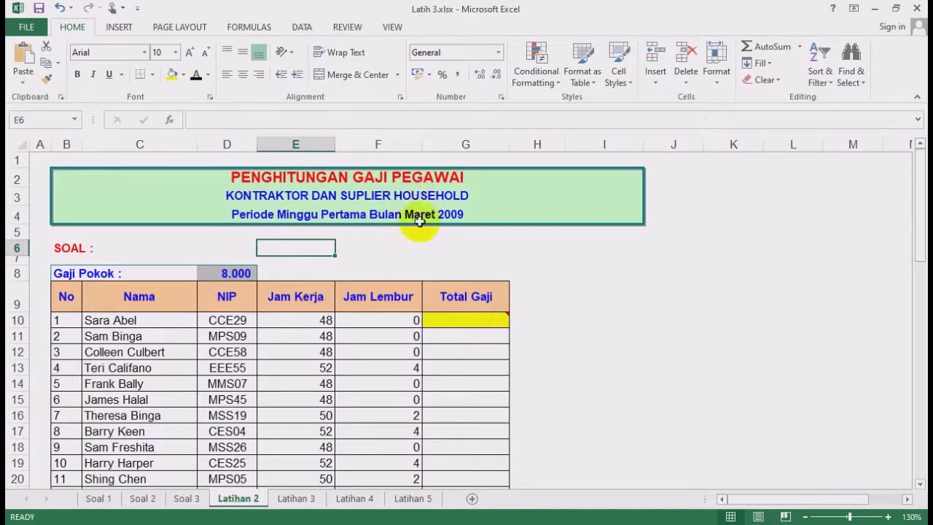
Split the Latihan 2 sheet into upper and lower panes only, with the dividing bar just below row 15
click(626, 319)
click(393, 30)
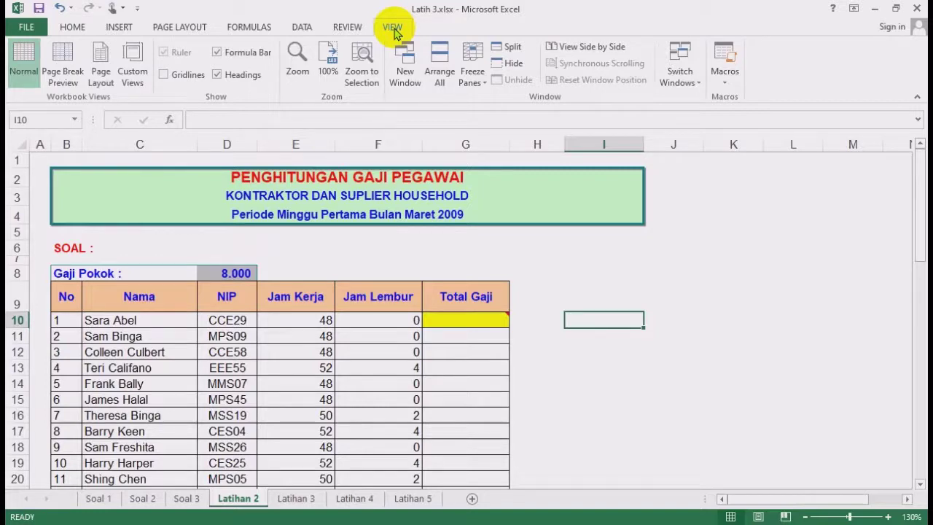
click(513, 47)
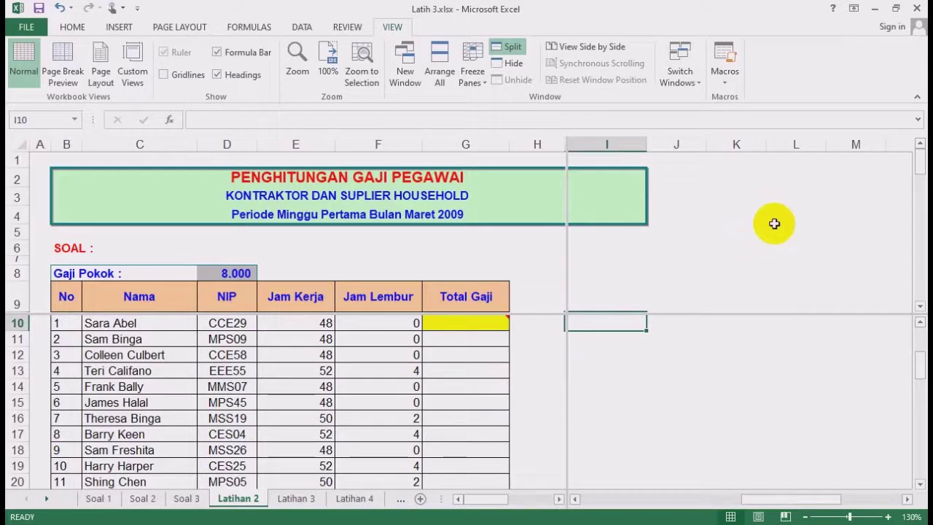
double_click(567, 257)
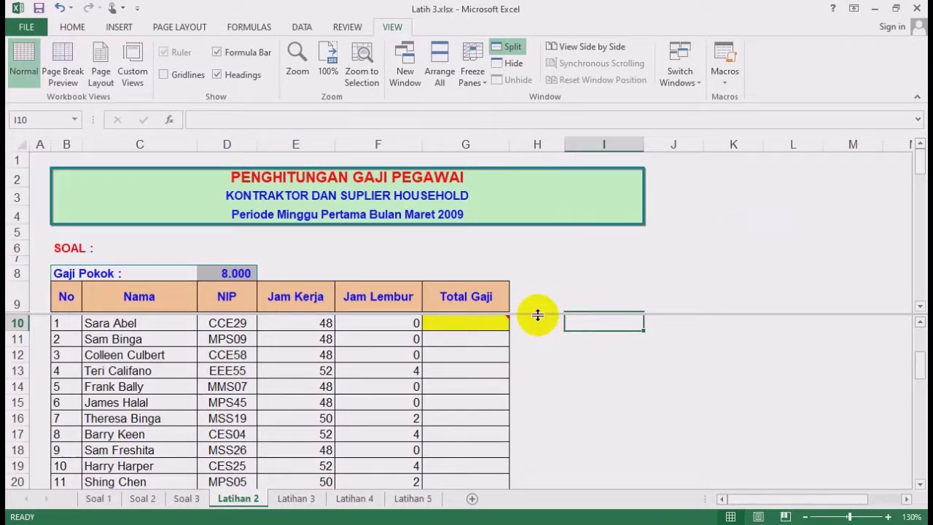
drag(537, 315, 535, 408)
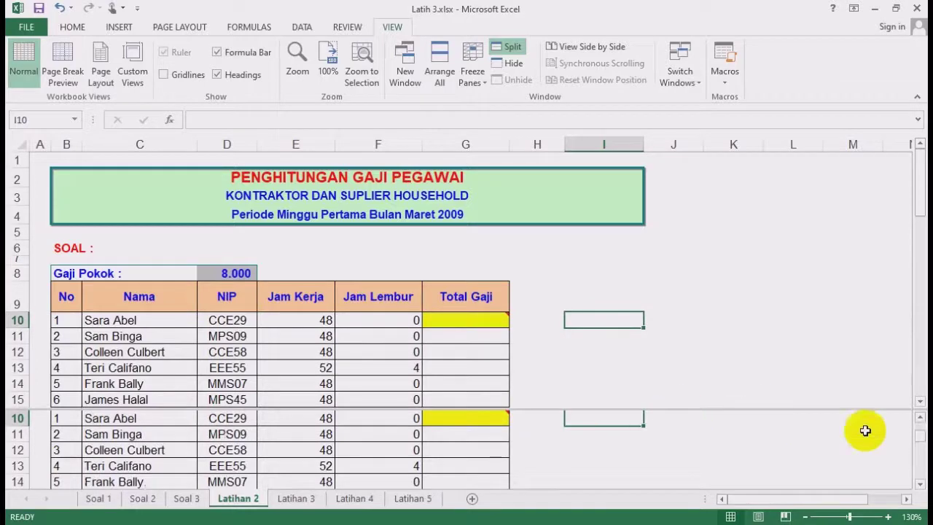
Show the salary table from row 8 in the upper pane and the Rumus Penentuan Gaji formula, rows 31 to 35, in the lower pane
click(920, 403)
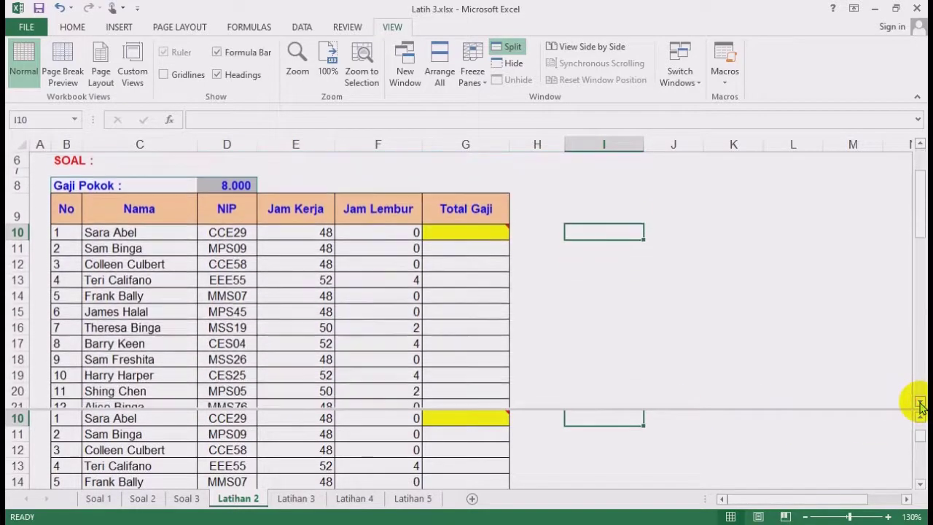
click(620, 452)
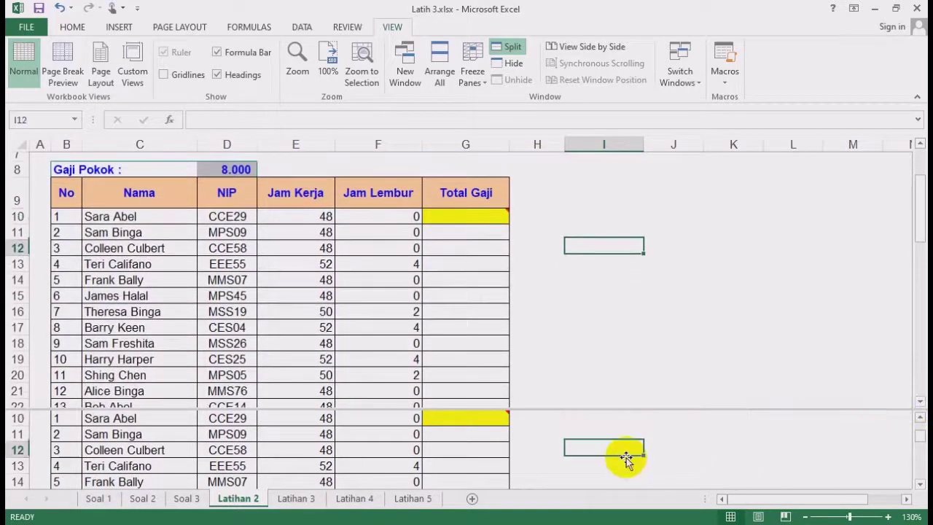
click(920, 485)
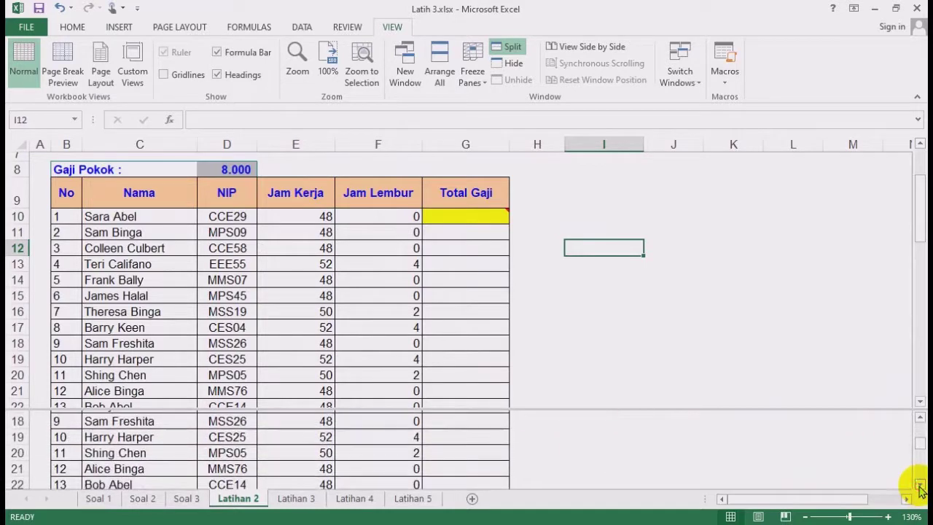
click(920, 485)
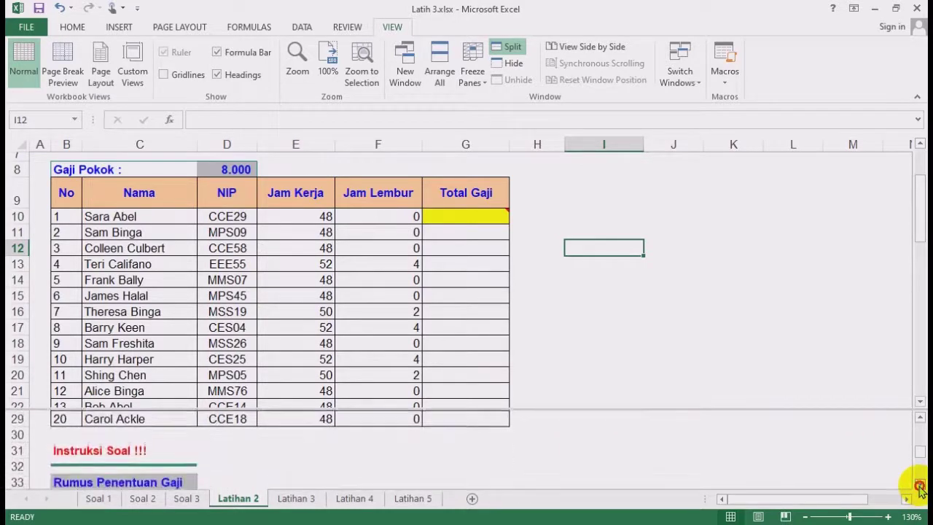
click(920, 485)
click(920, 417)
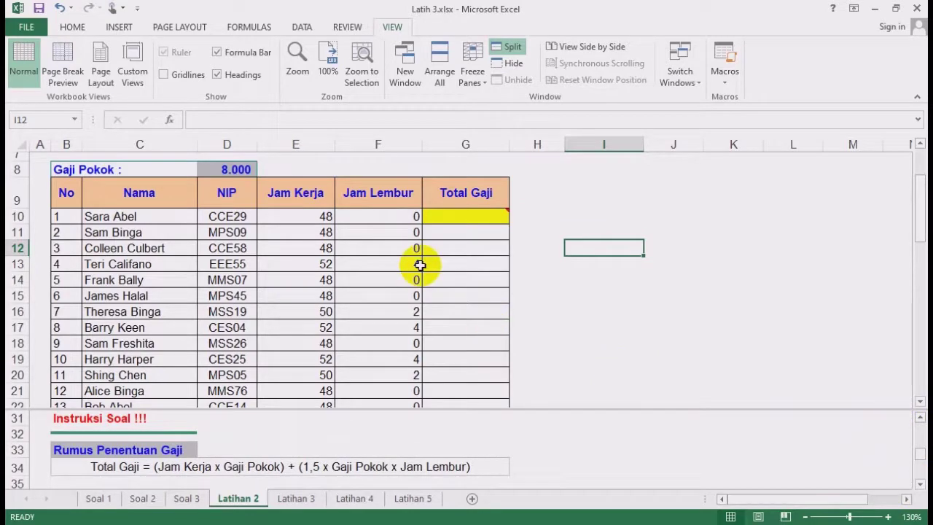
Examine the Jam Kerja, Jam Lembur and Total Gaji columns and the Gaji Pokok cell against the pay formula in row 34
click(592, 328)
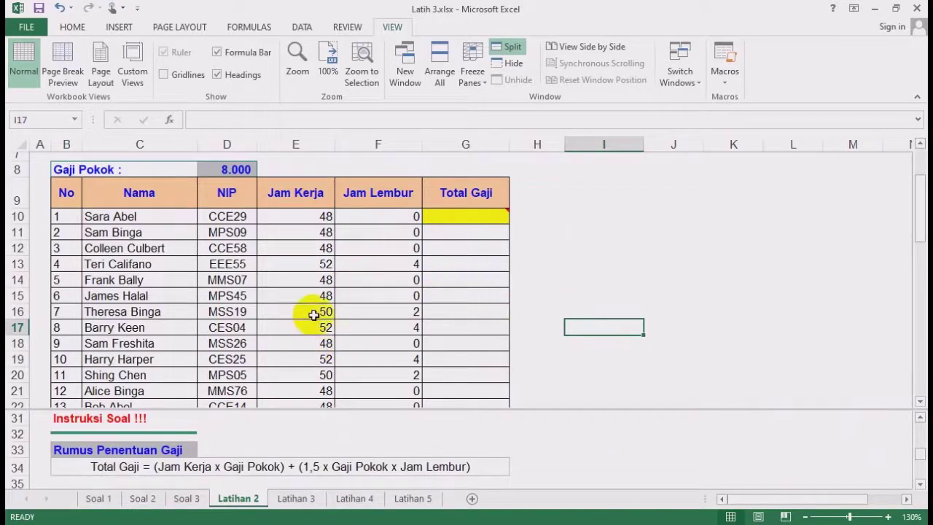
click(459, 327)
click(456, 216)
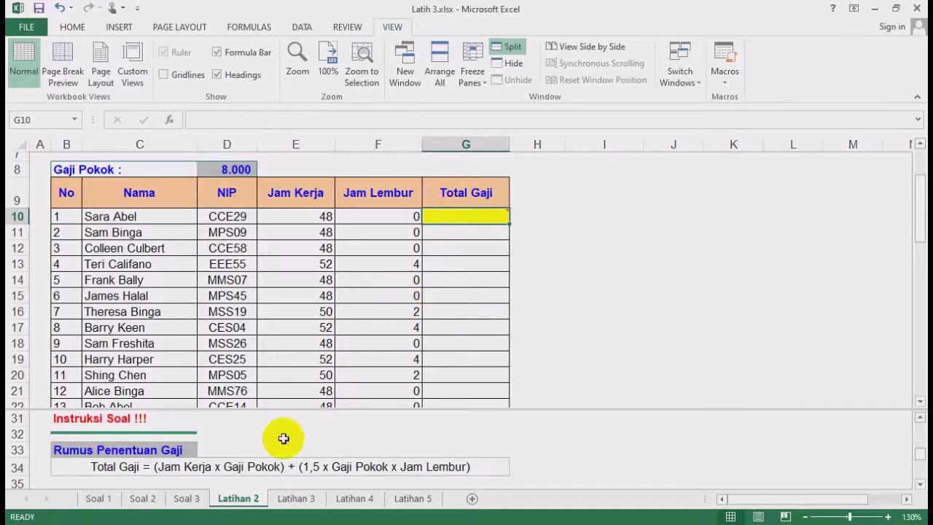
click(595, 299)
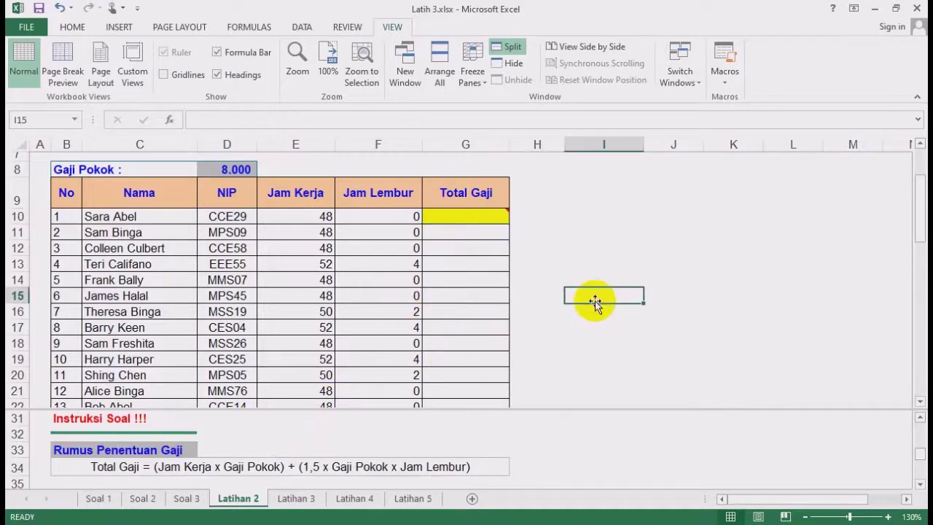
click(453, 278)
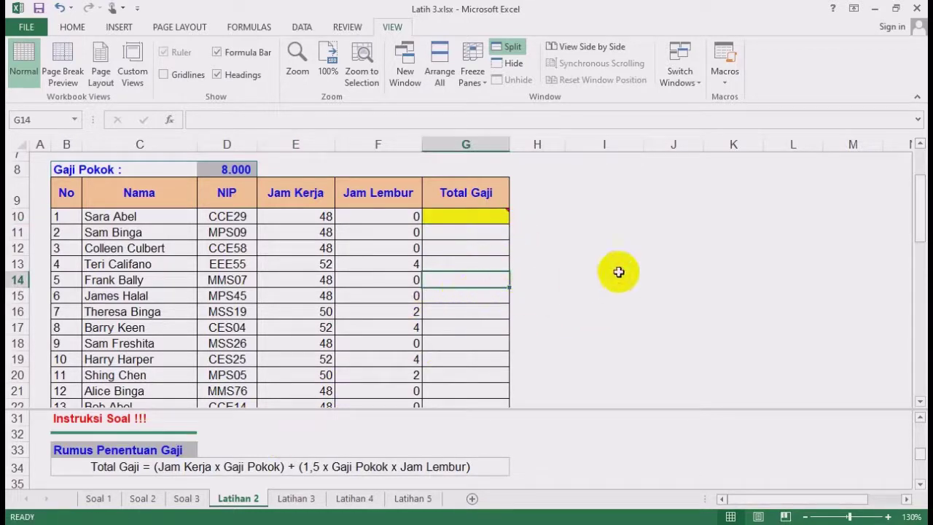
click(463, 215)
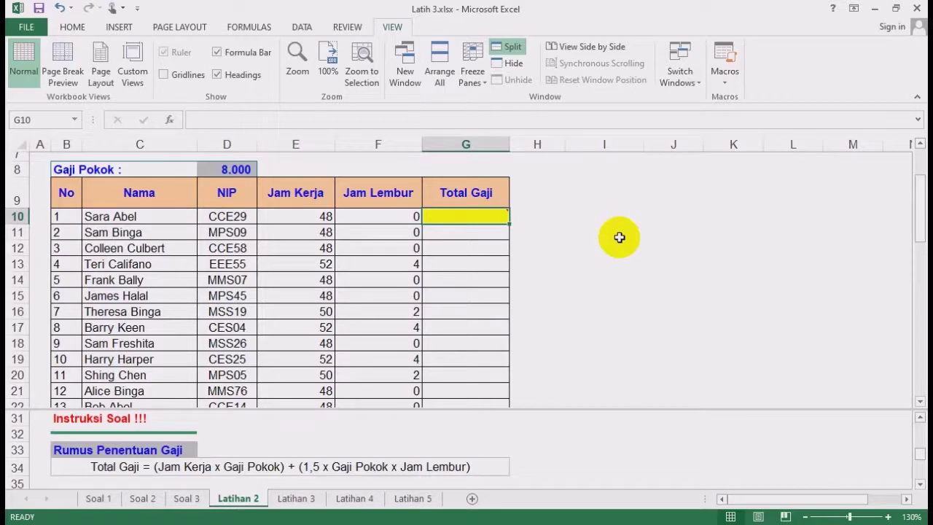
drag(296, 193, 298, 306)
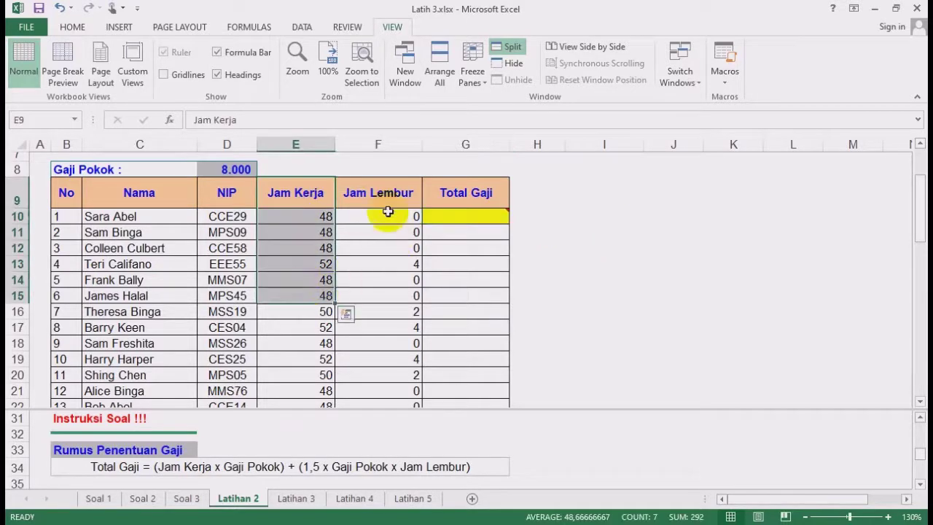
drag(387, 208, 385, 307)
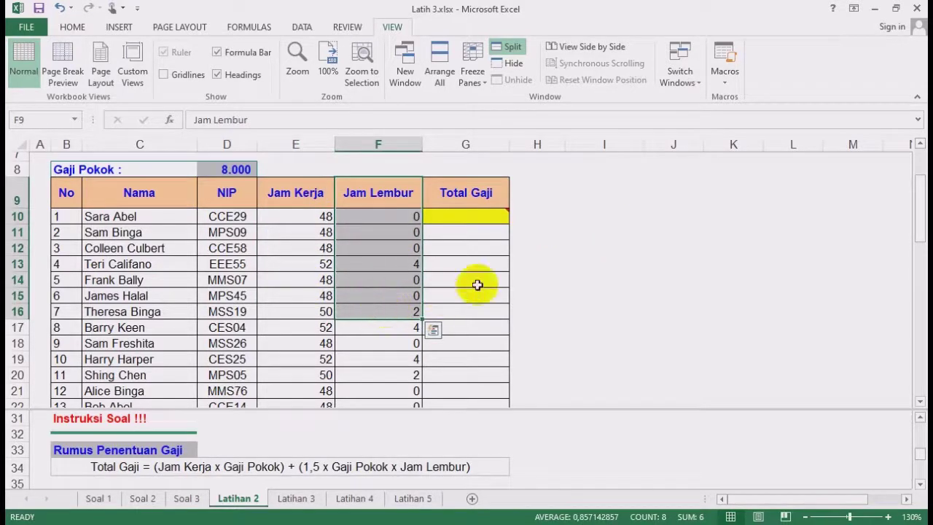
click(475, 220)
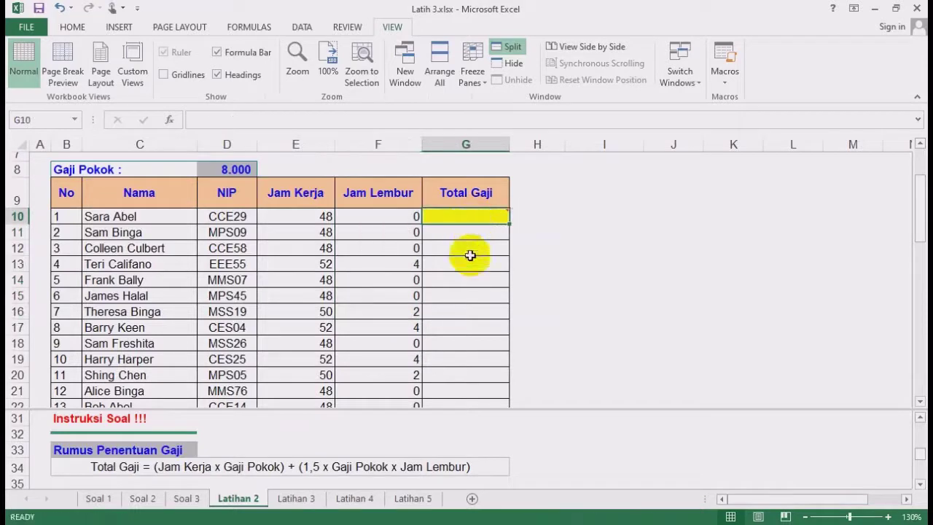
drag(295, 194, 331, 292)
drag(369, 182, 385, 280)
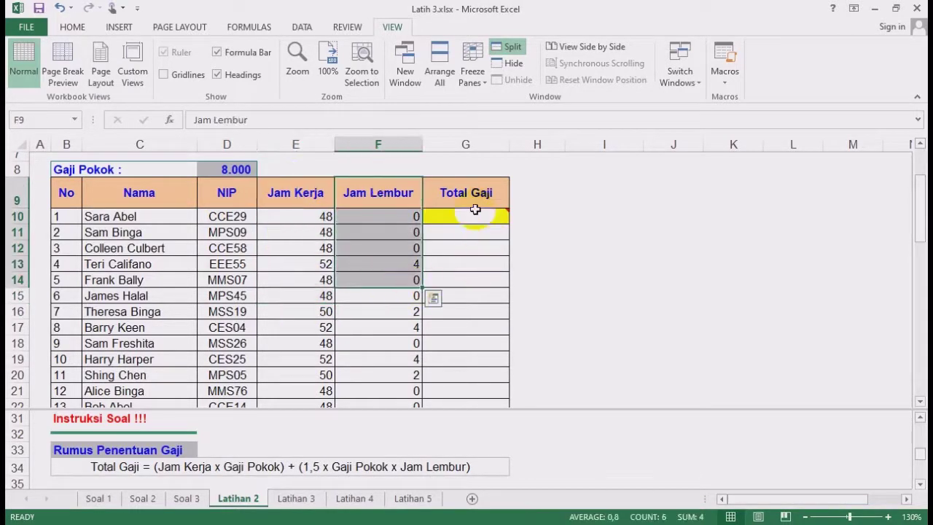
drag(470, 197, 478, 288)
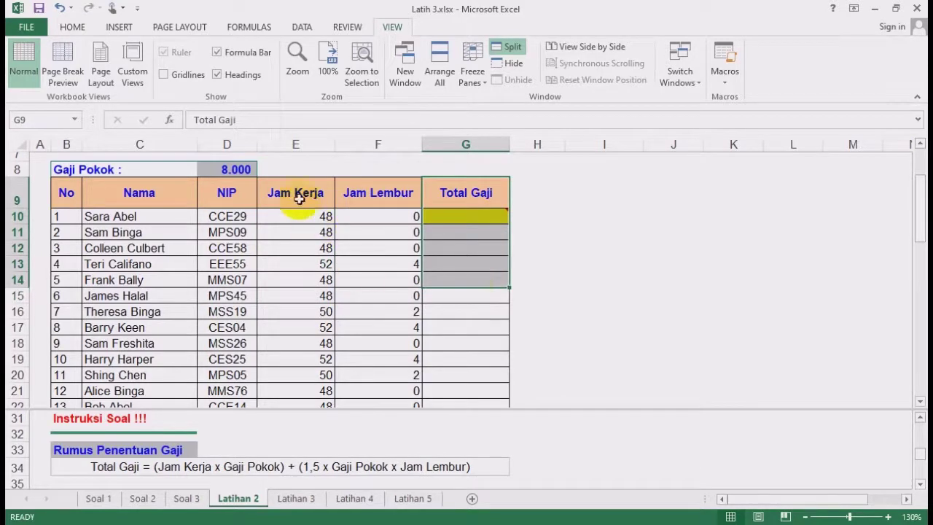
drag(301, 194, 381, 355)
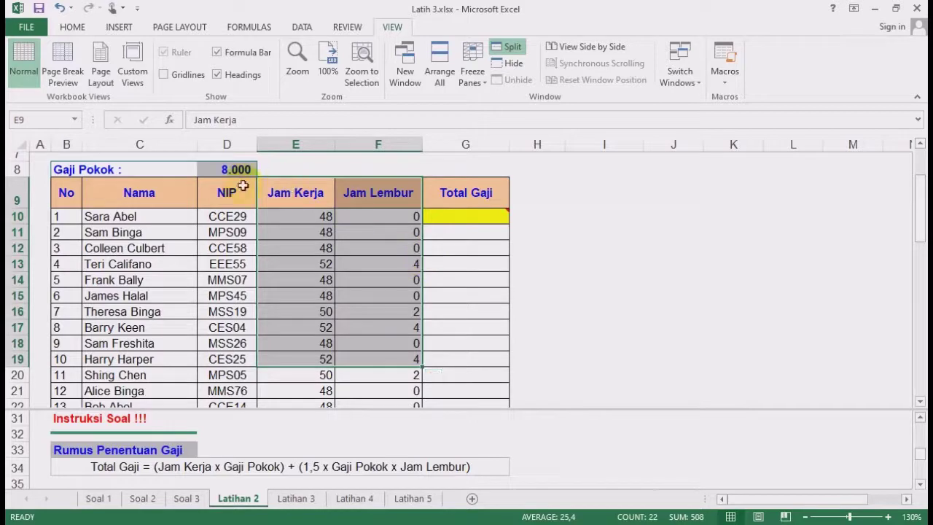
click(218, 170)
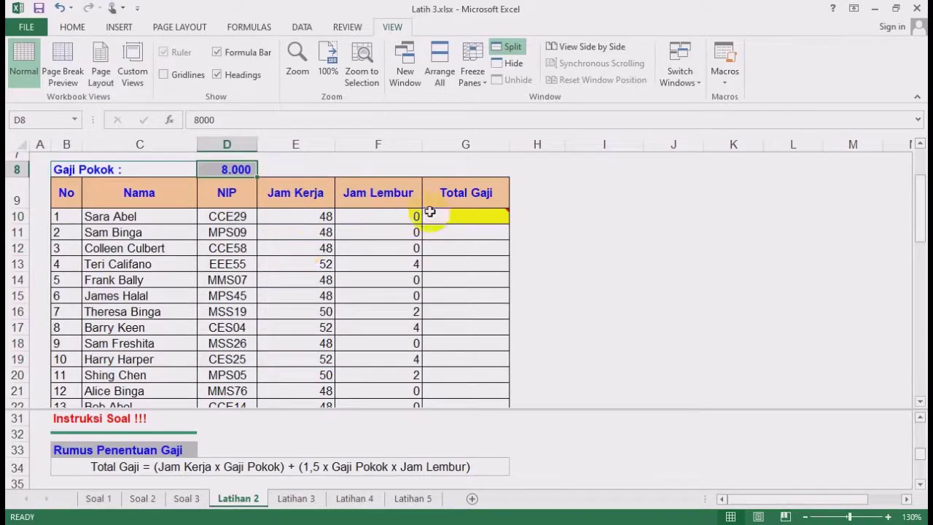
Start the Total Gaji formula in G10 with Jam Kerja times the absolute Gaji Pokok reference, giving =(E10*$D$8)+(
click(470, 220)
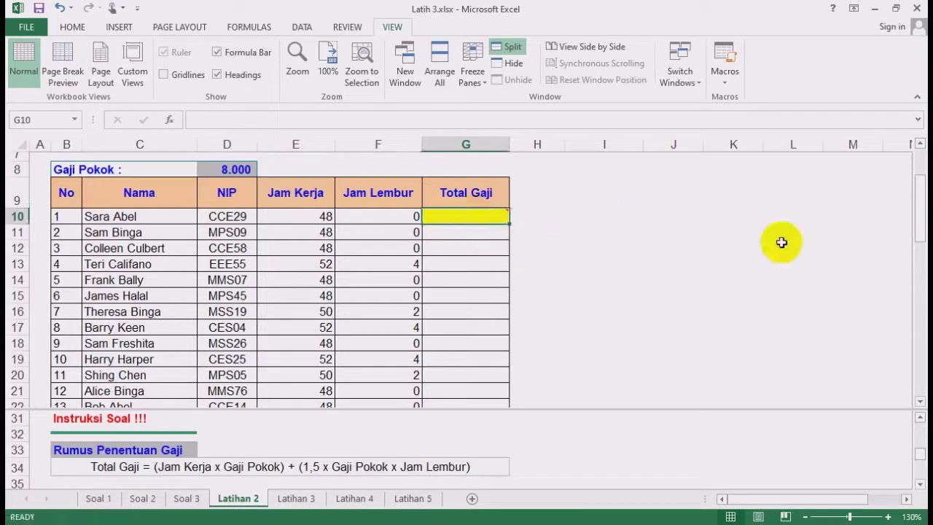
text(=)
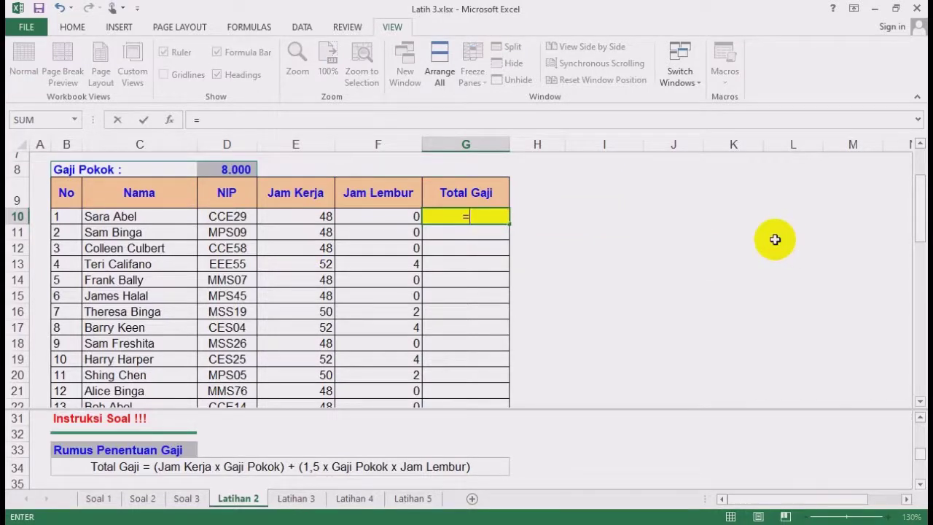
text(()
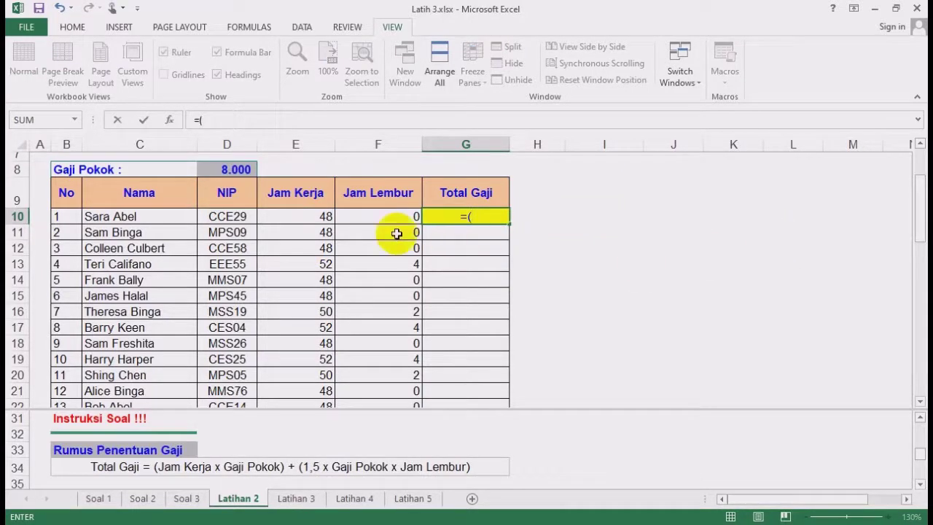
click(310, 218)
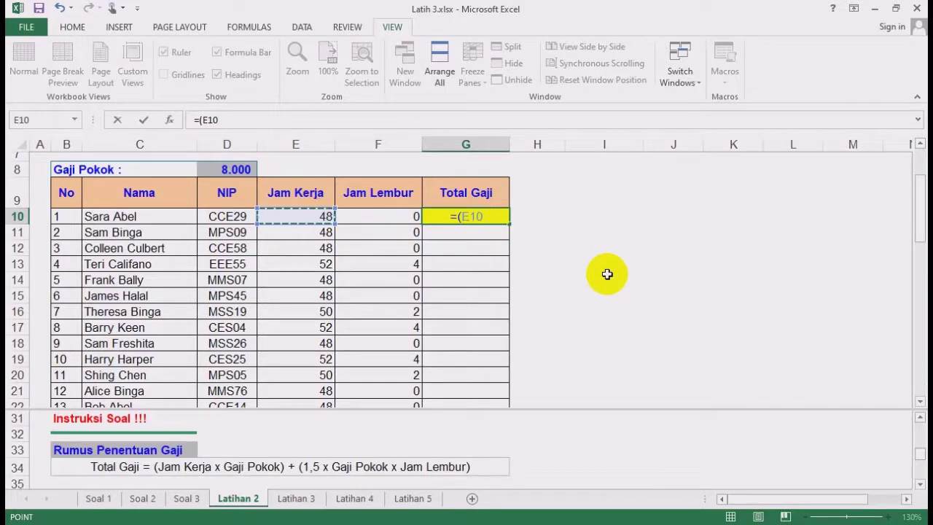
text(*)
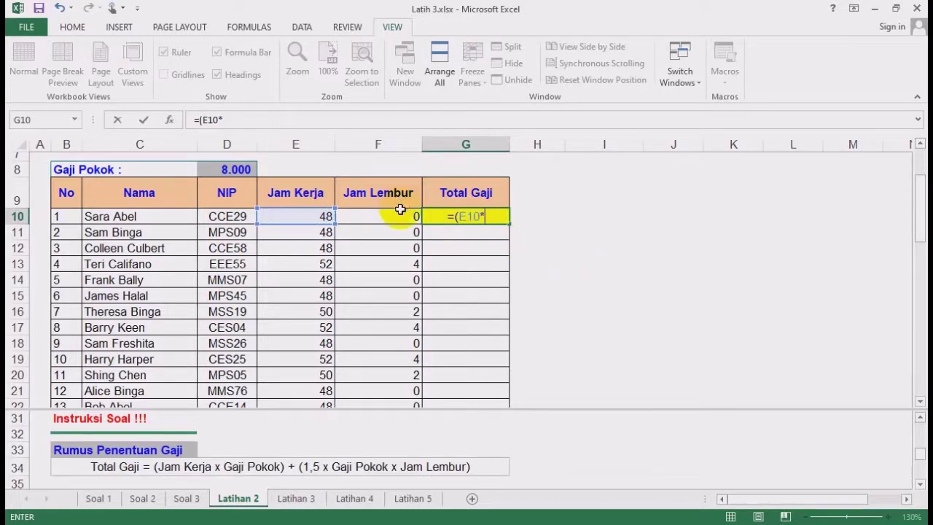
click(235, 167)
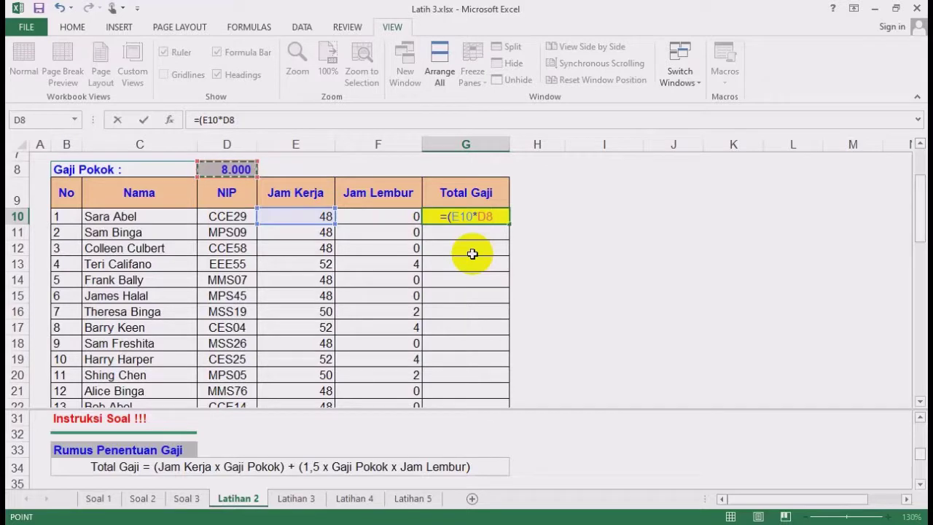
key(F4)
key(F4)
key(F4)
key(F4)
key(F4)
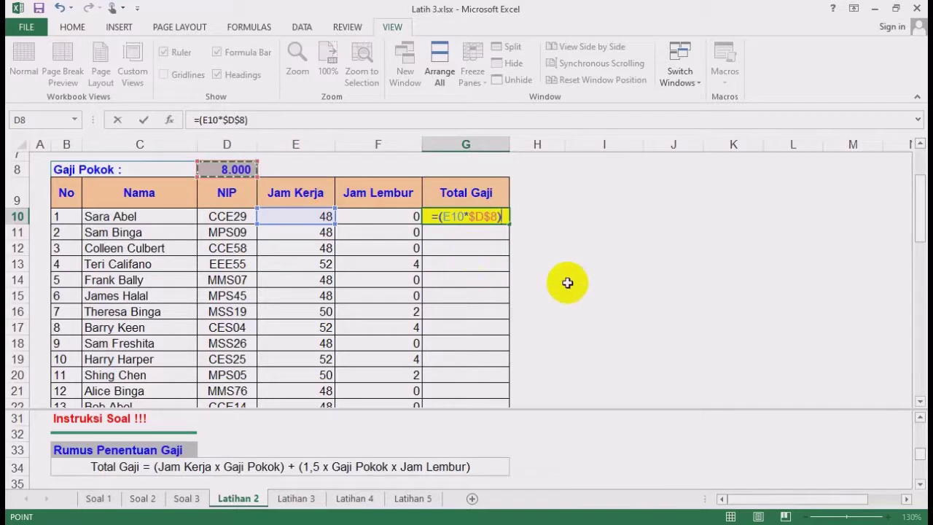
text()+()
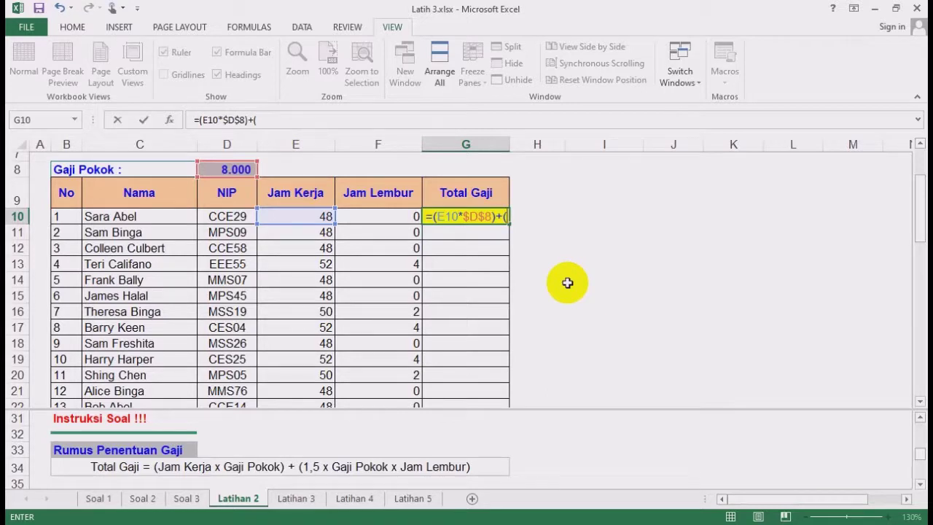
Continue the G10 formula with the overtime factor 1,5 written as 15/10 and multiplied onward, giving =(E10*$D$8)+(15/10*
text(1,5)
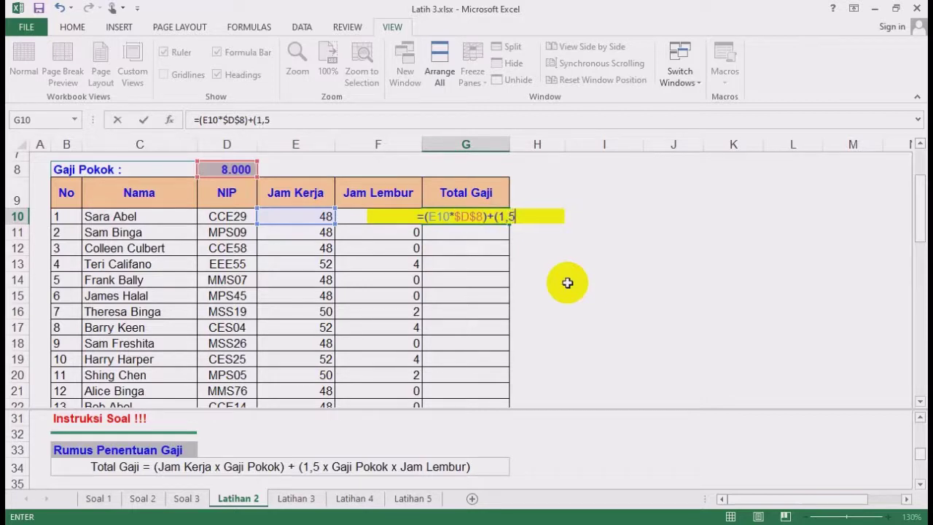
key(BackSpace)
key(BackSpace)
text(.5)
key(BackSpace)
key(BackSpace)
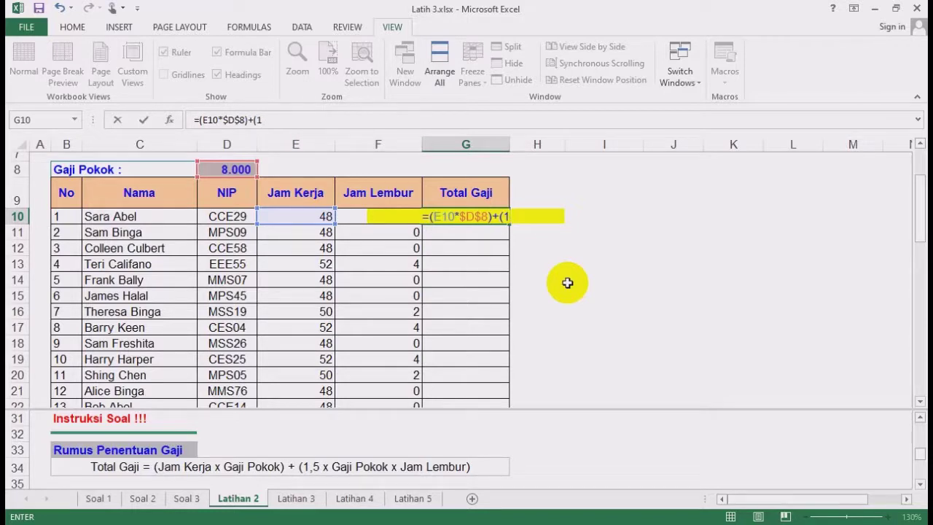
text(5)
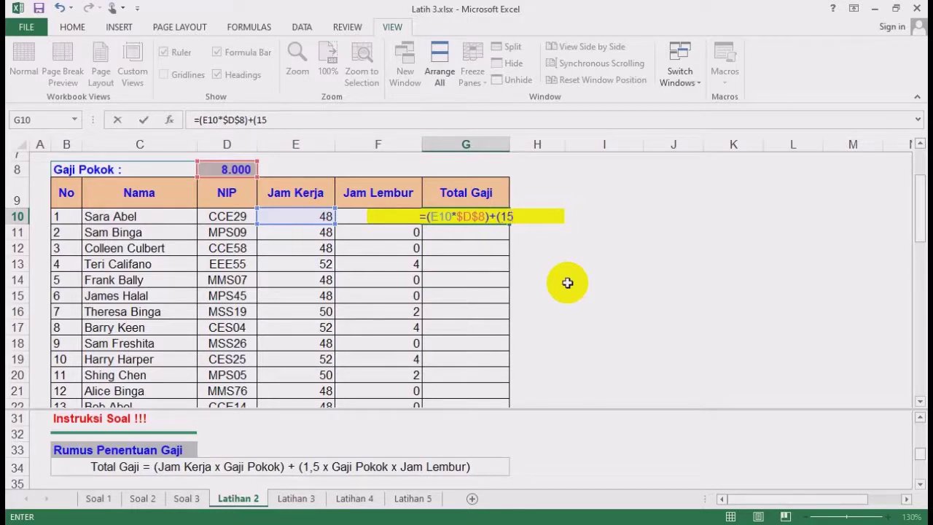
text(/)
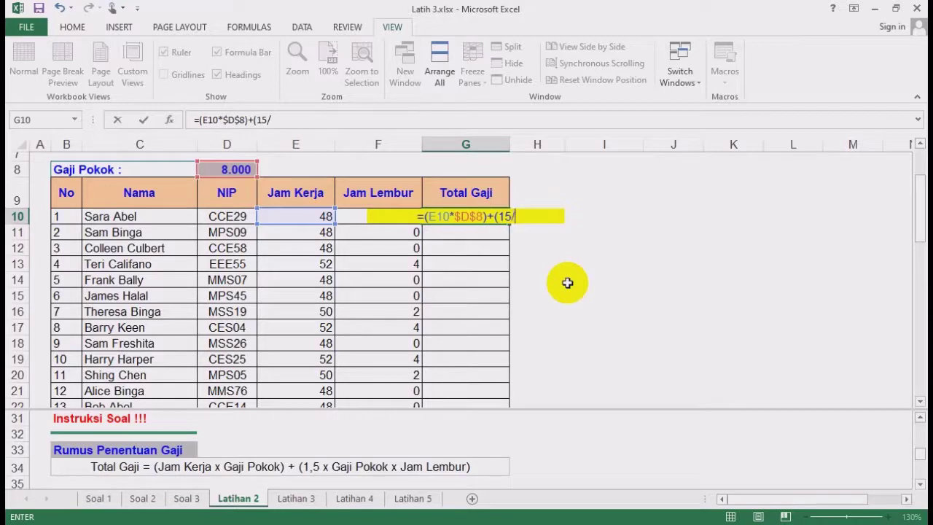
text(10)
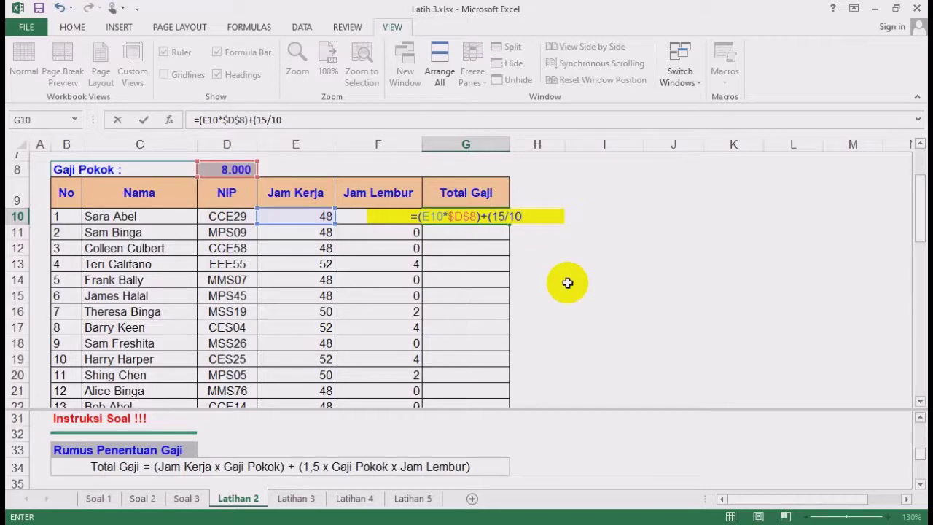
text(*)
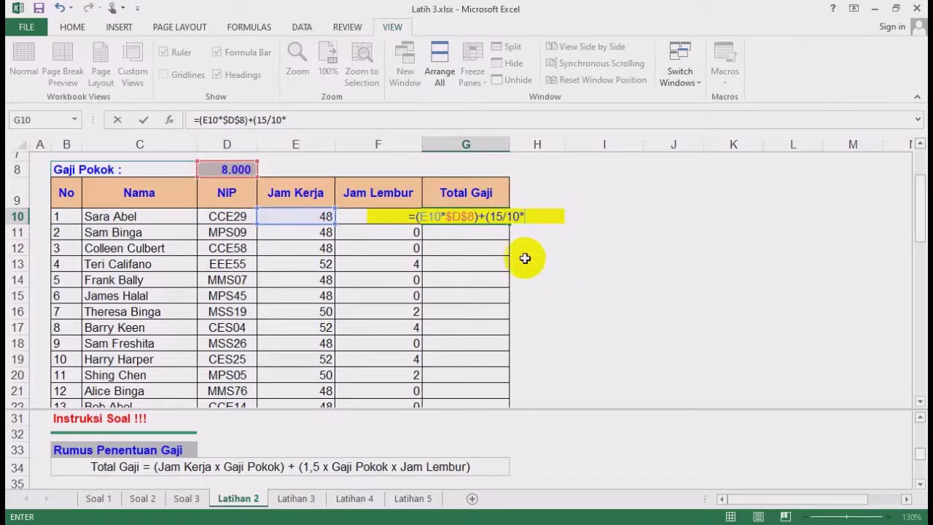
Complete the G10 formula with the absolute Gaji Pokok reference times Jam Lembur, as =(E10*$D$8)+(15/10*$D$8*F10)
click(236, 169)
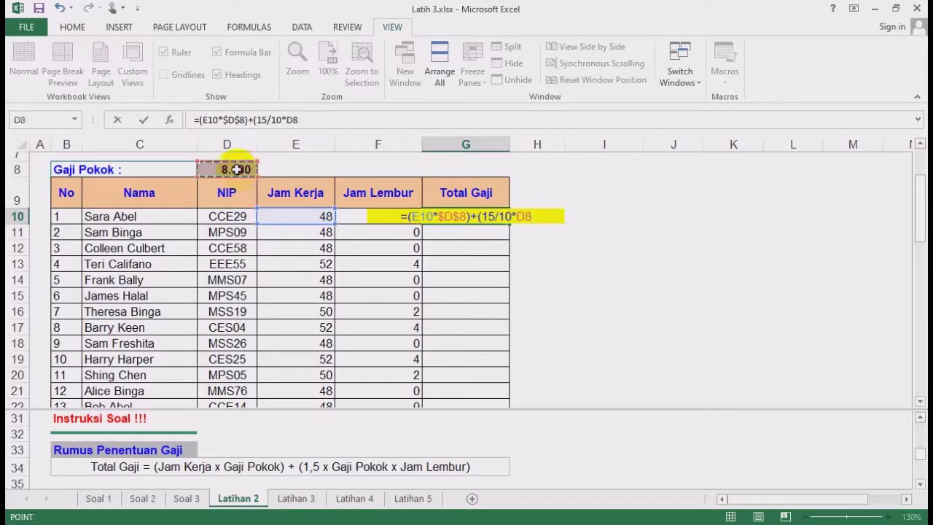
key(F4)
text(*)
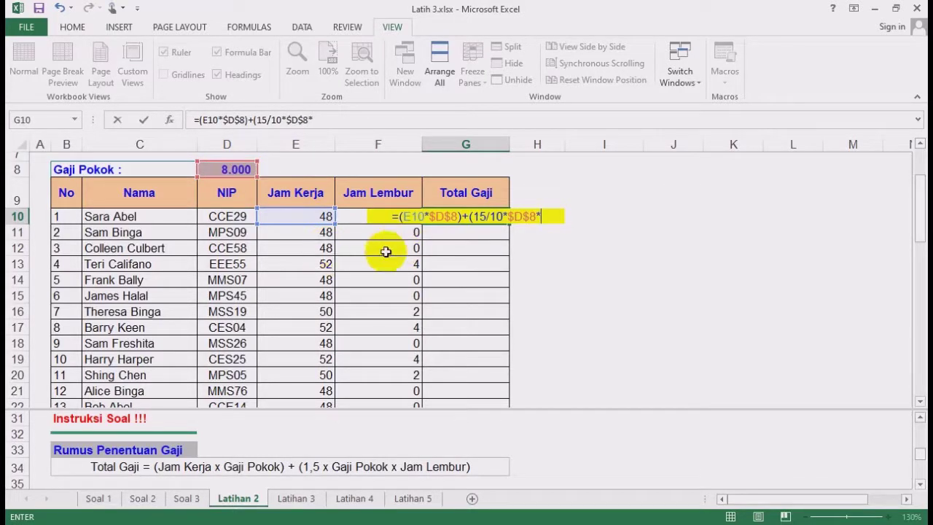
click(348, 215)
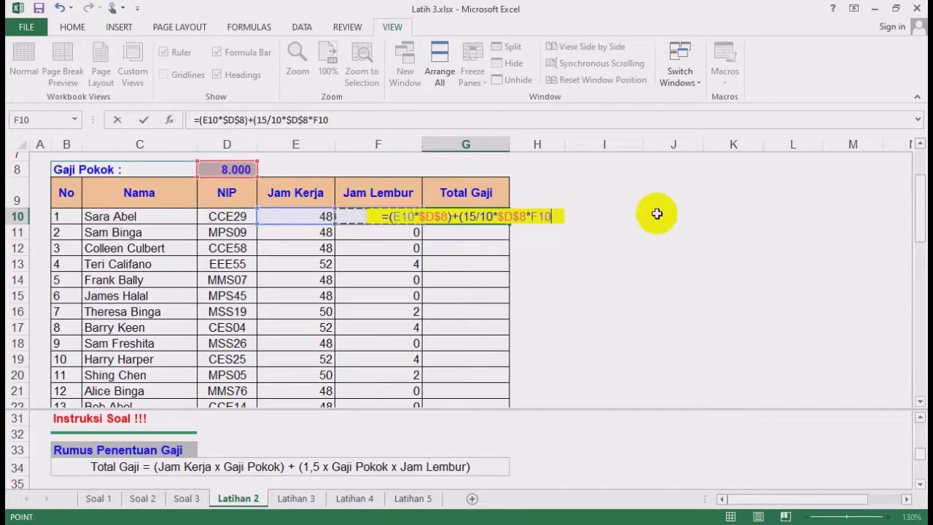
text())
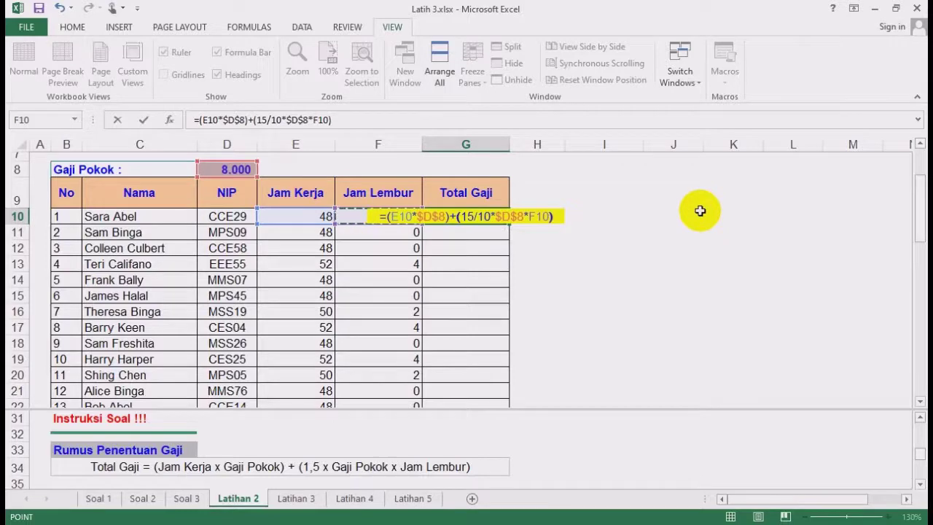
key(Return)
Fill the Total Gaji formula from G10 down to the last employee row and check the filled column
click(503, 217)
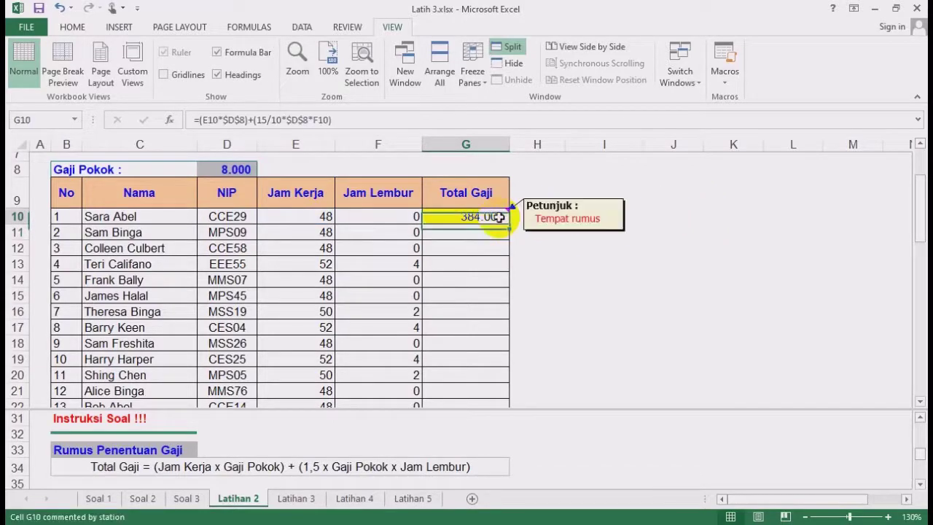
double_click(509, 224)
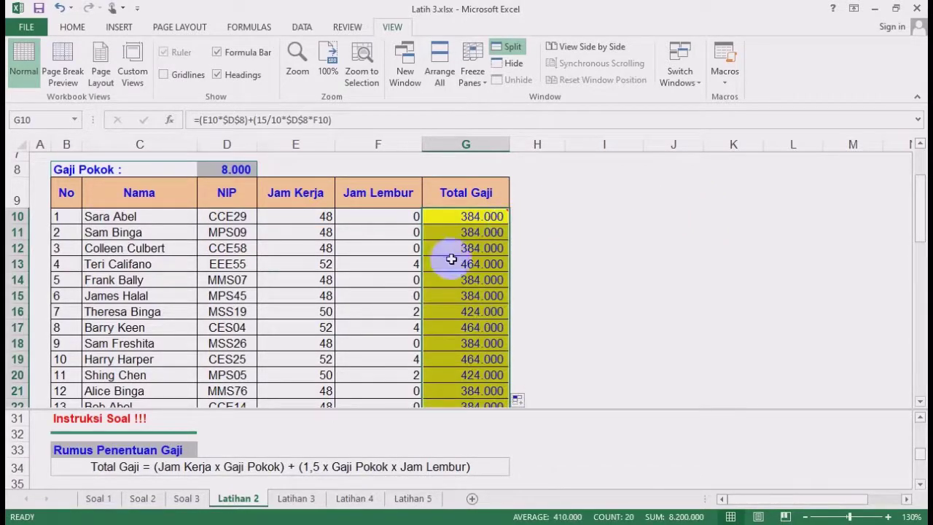
scroll(525, 282, down, 3)
scroll(525, 282, up, 5)
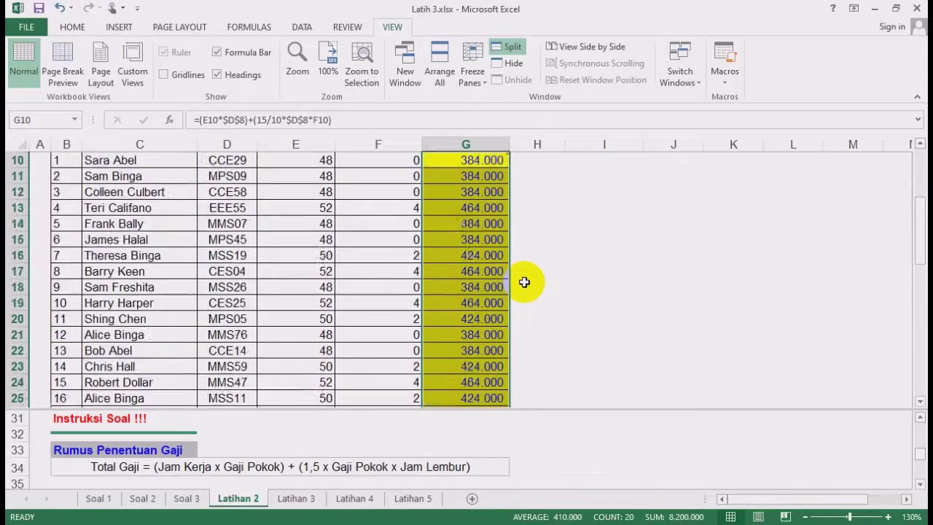
scroll(510, 306, down, 1)
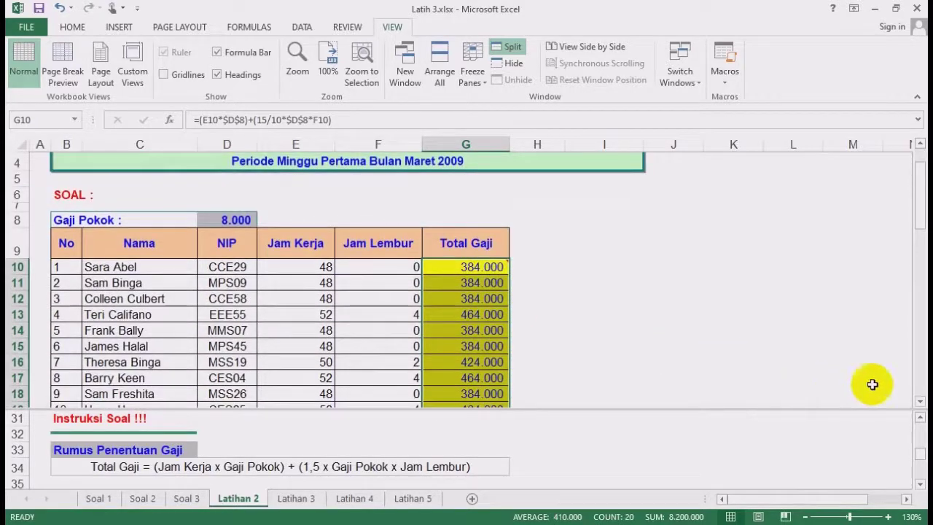
click(920, 401)
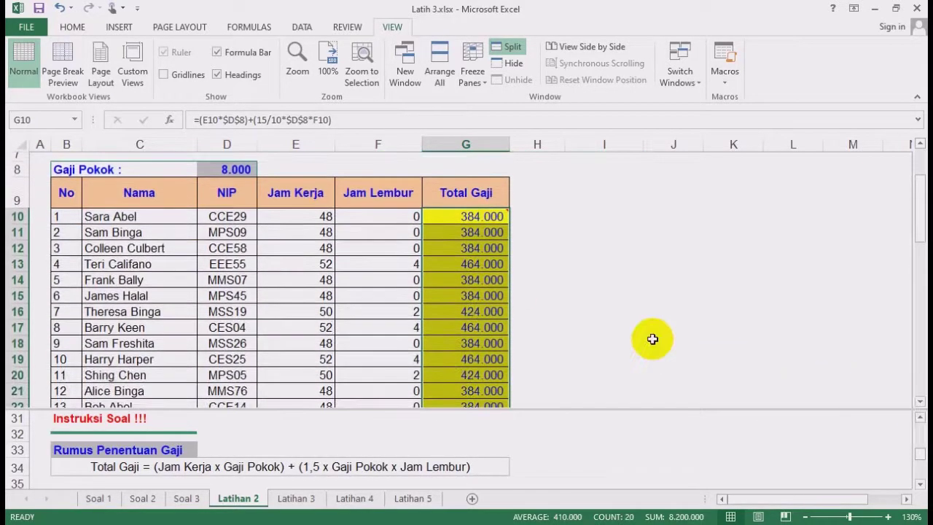
click(494, 217)
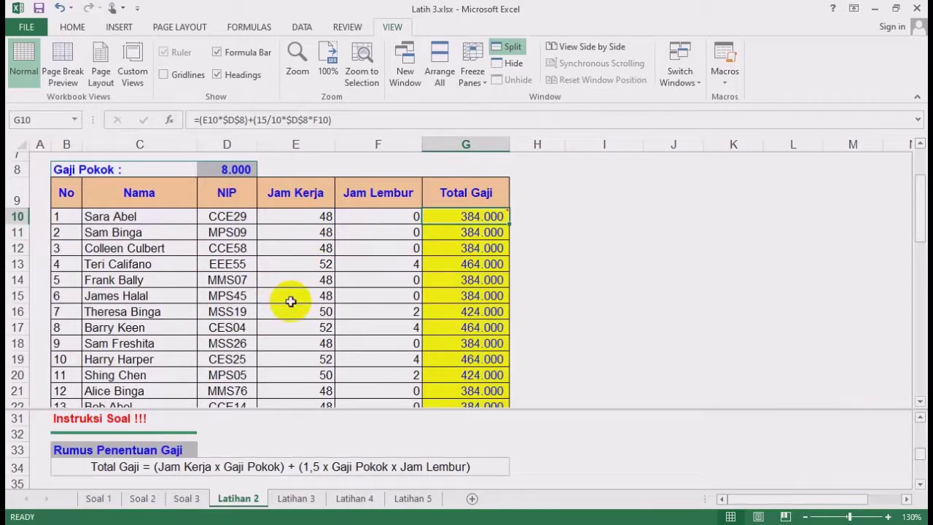
click(599, 259)
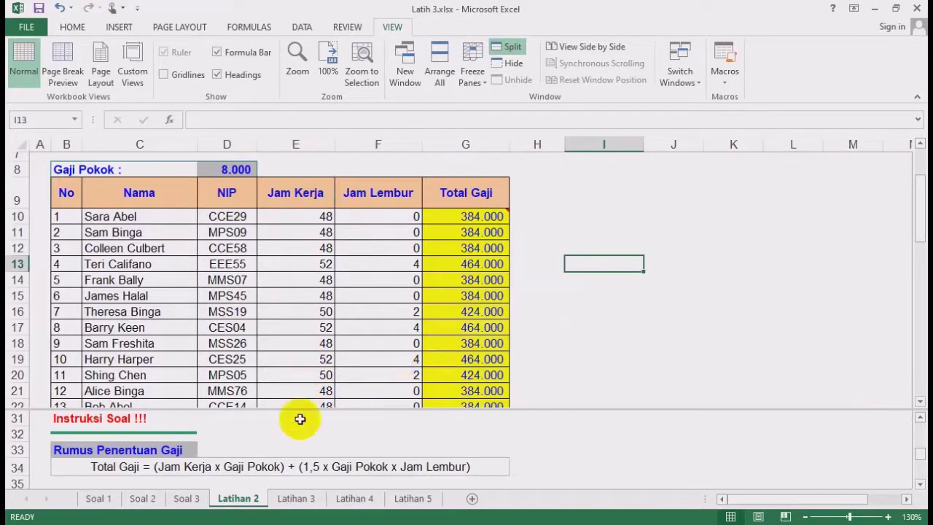
Split the Latihan 3 sheet into upper and lower panes just below row 22, with the Rumus Yg Digunakan formulas in the lower pane
click(296, 498)
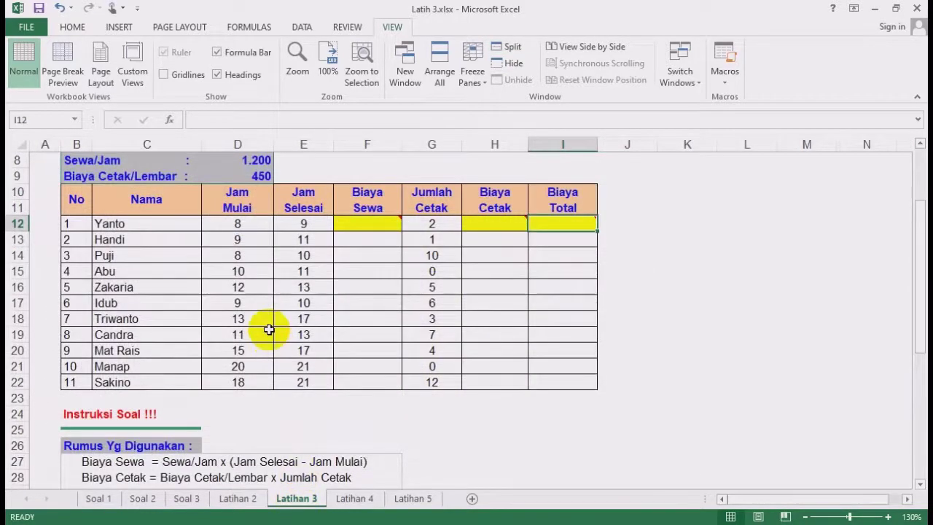
click(361, 270)
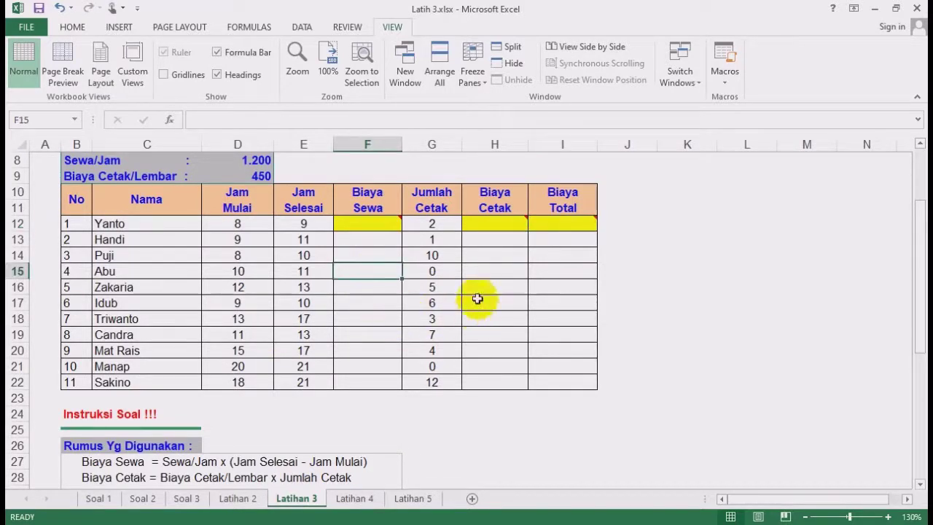
click(507, 47)
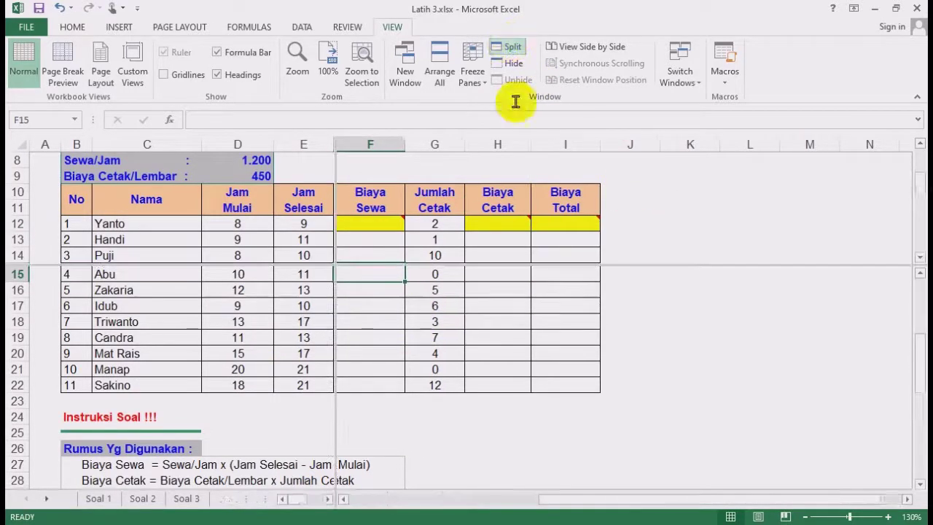
double_click(334, 162)
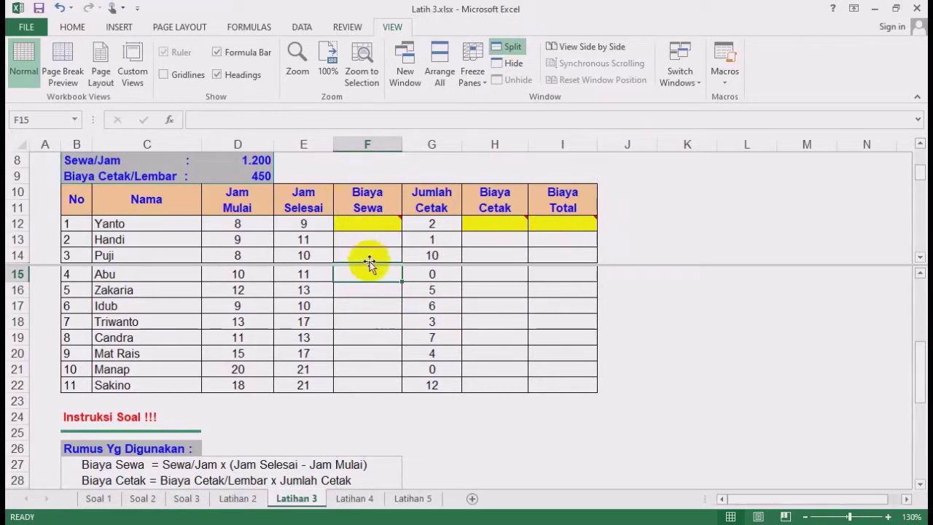
drag(367, 264, 381, 391)
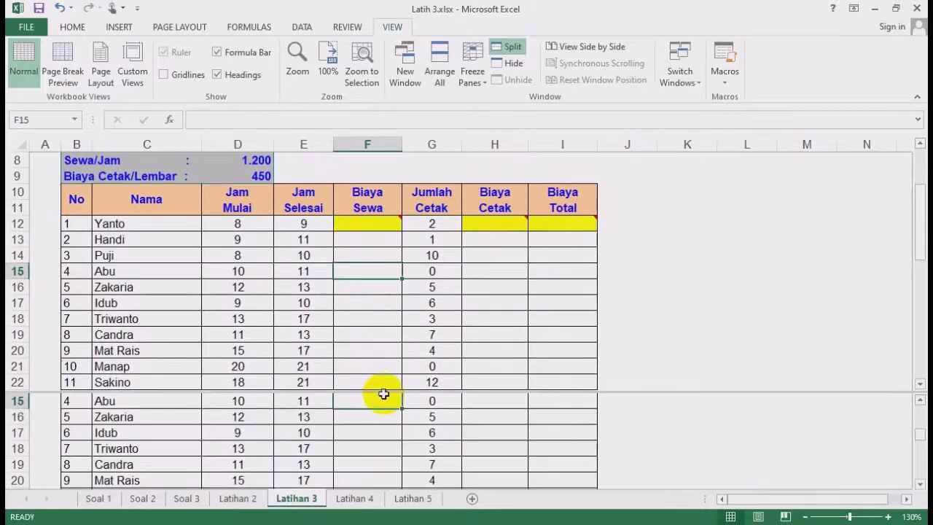
click(919, 484)
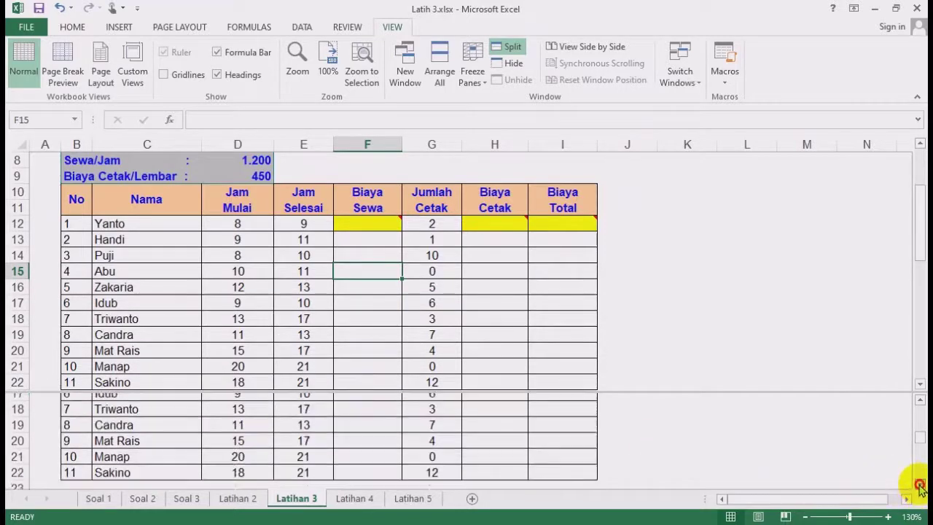
click(919, 484)
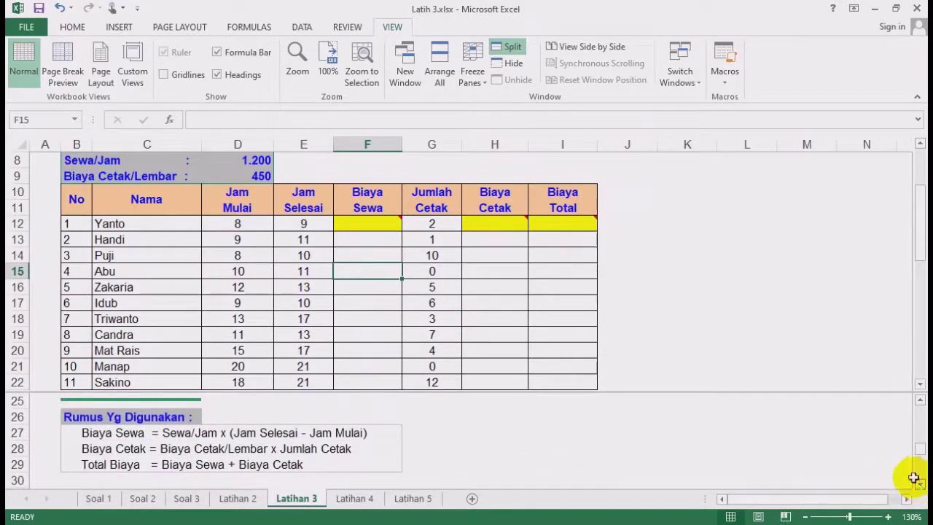
Examine the Sewa/Jam, Jam Selesai and Jam Mulai cells against the Biaya Sewa formula in row 27
click(365, 222)
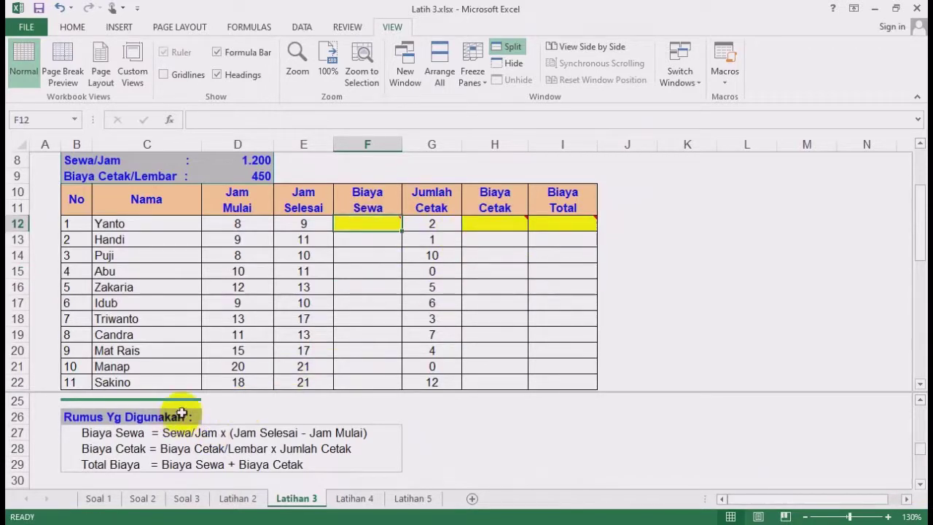
click(261, 162)
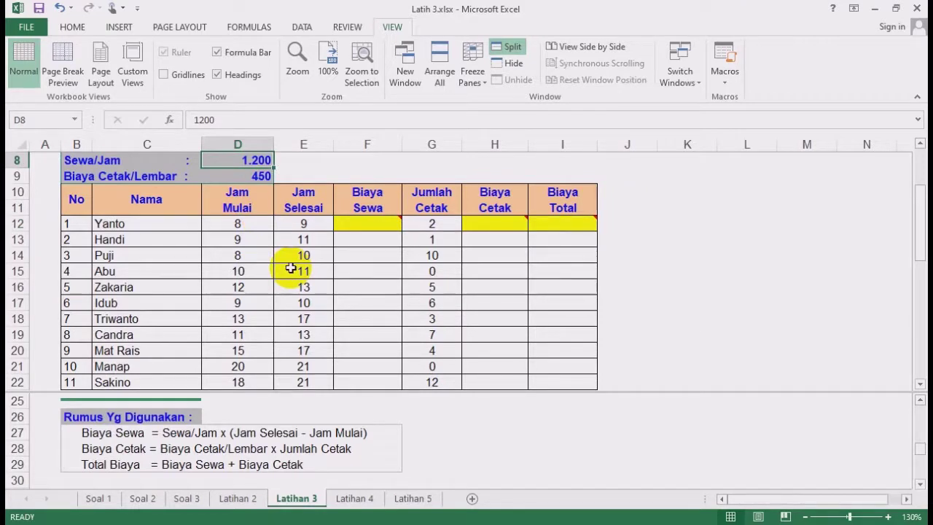
click(286, 223)
click(238, 224)
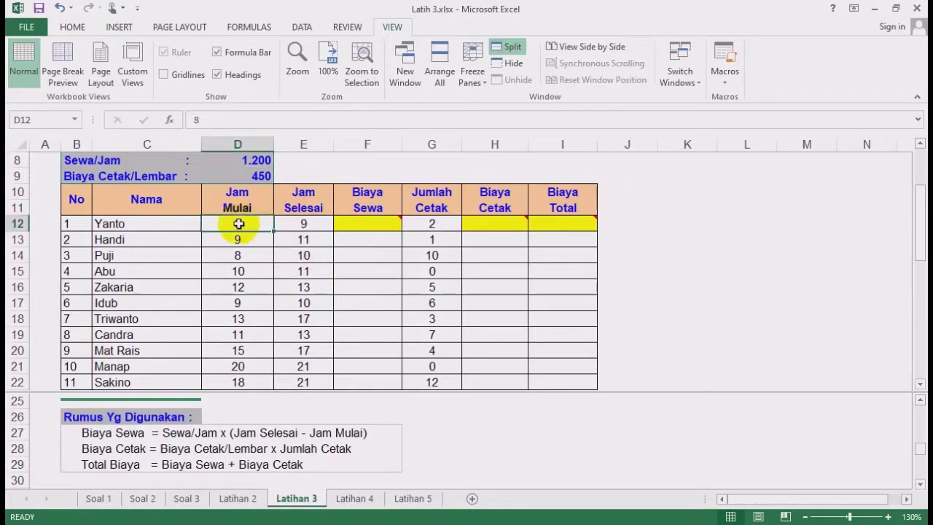
Examine the Biaya Sewa, Biaya Cetak and Biaya Total columns and the time, print-count and rate cells that their formulas use
mouse_move(377, 213)
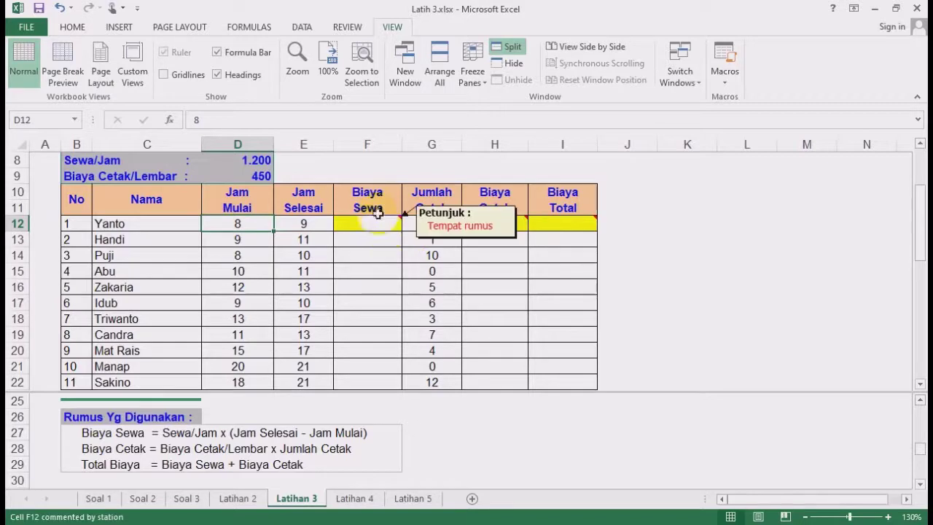
drag(369, 206, 385, 365)
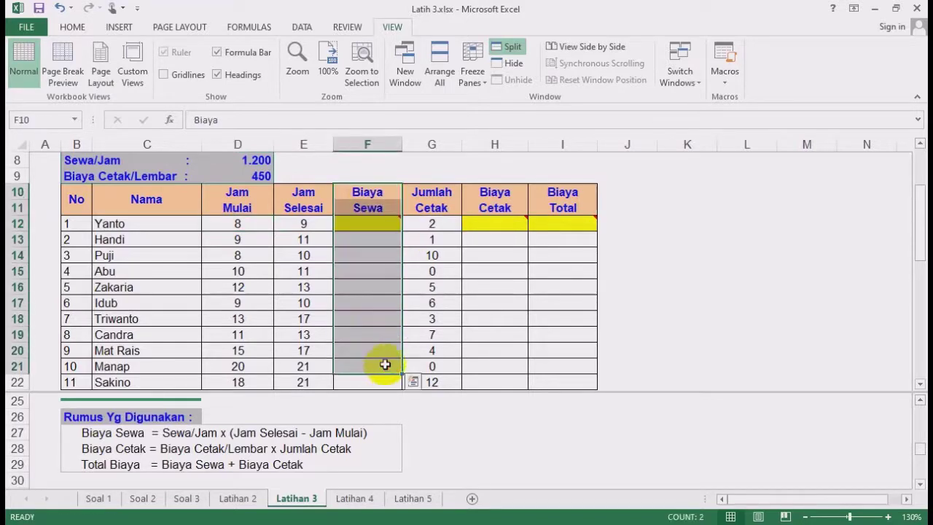
drag(494, 199, 501, 362)
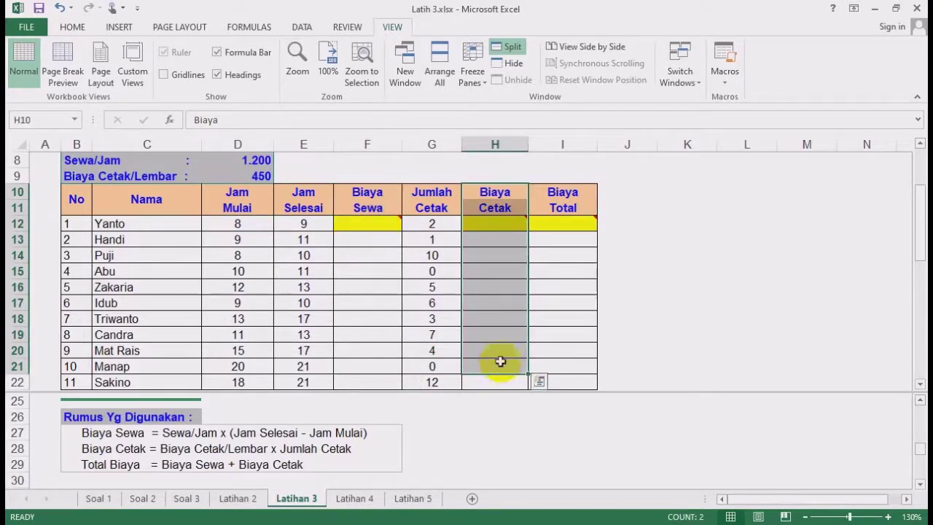
drag(567, 201, 553, 384)
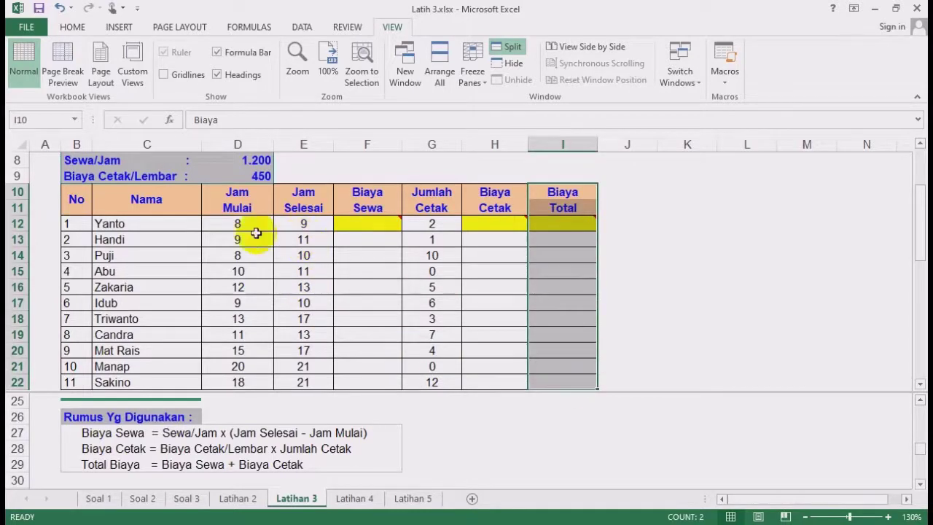
drag(238, 208, 241, 271)
drag(306, 223, 307, 271)
drag(431, 205, 442, 319)
click(373, 224)
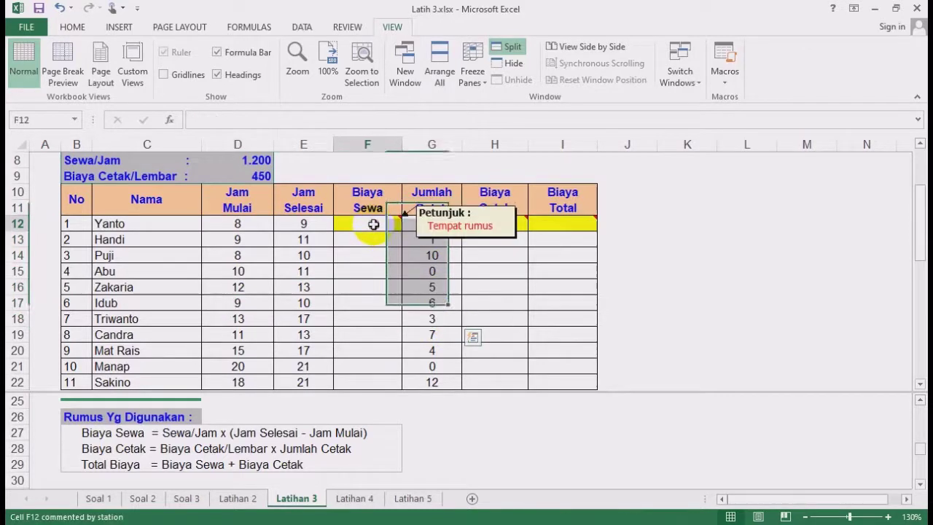
click(255, 161)
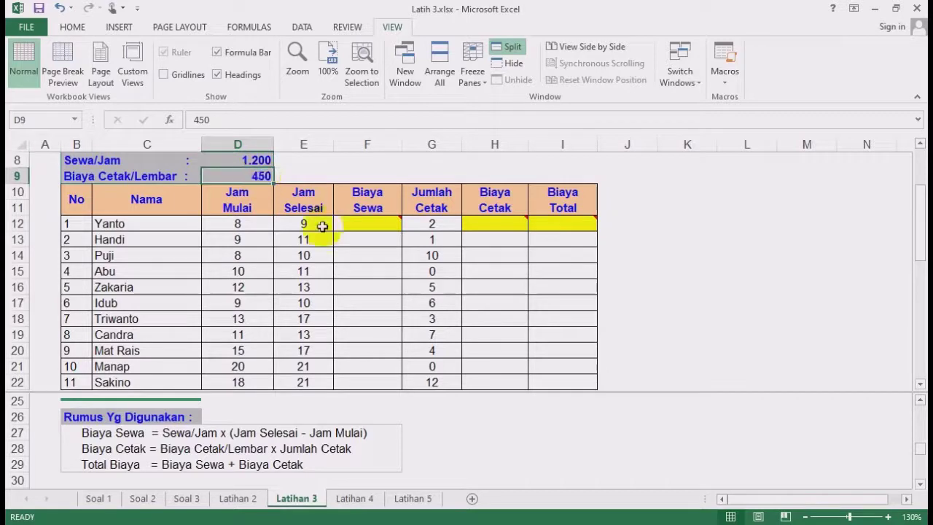
click(685, 273)
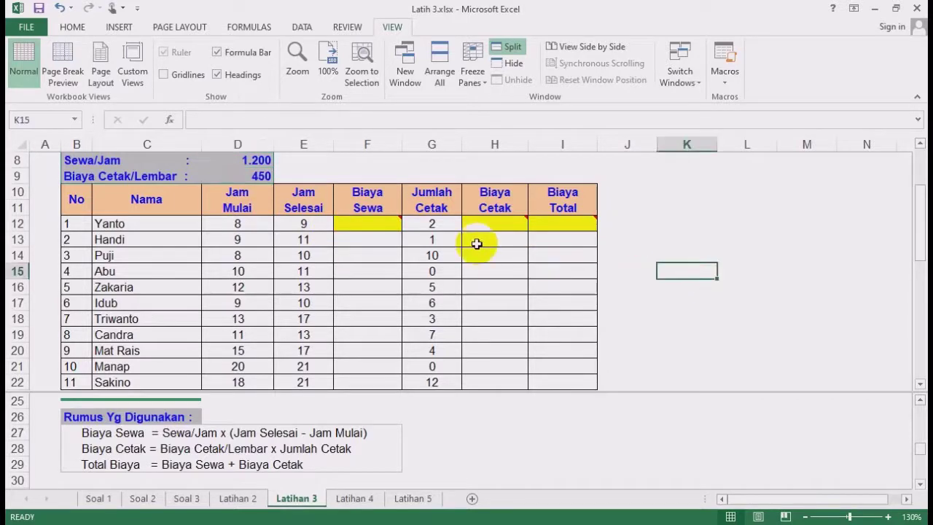
click(371, 286)
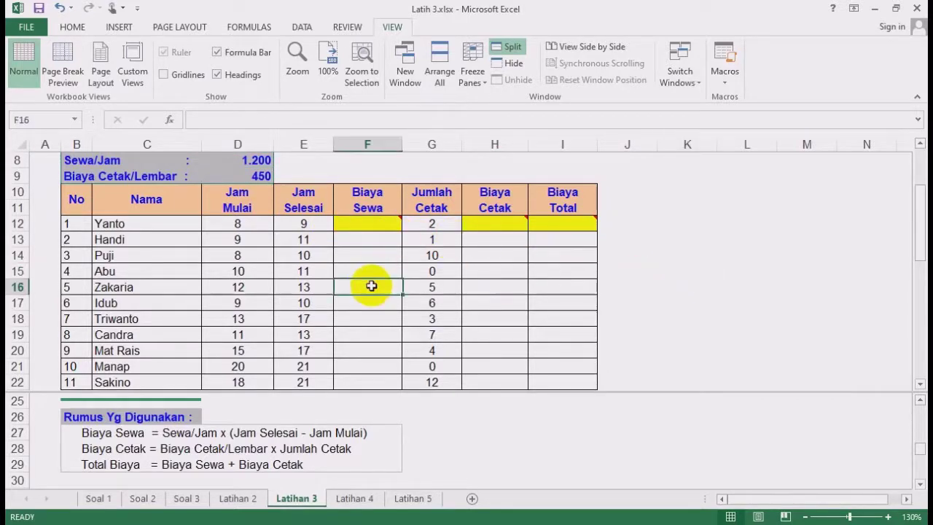
Enter the Biaya Sewa formula =$D$8*(E12-D12) in F12, with the Sewa/Jam reference made absolute
click(373, 255)
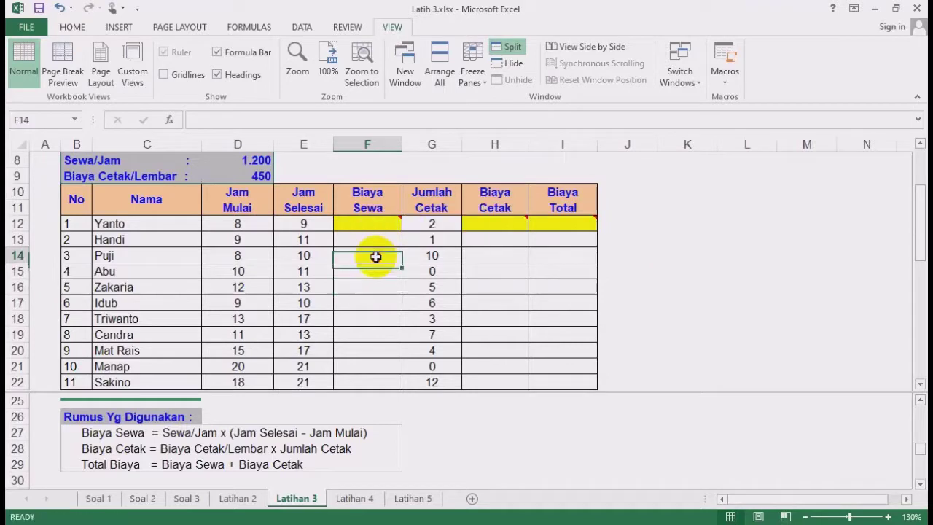
click(367, 223)
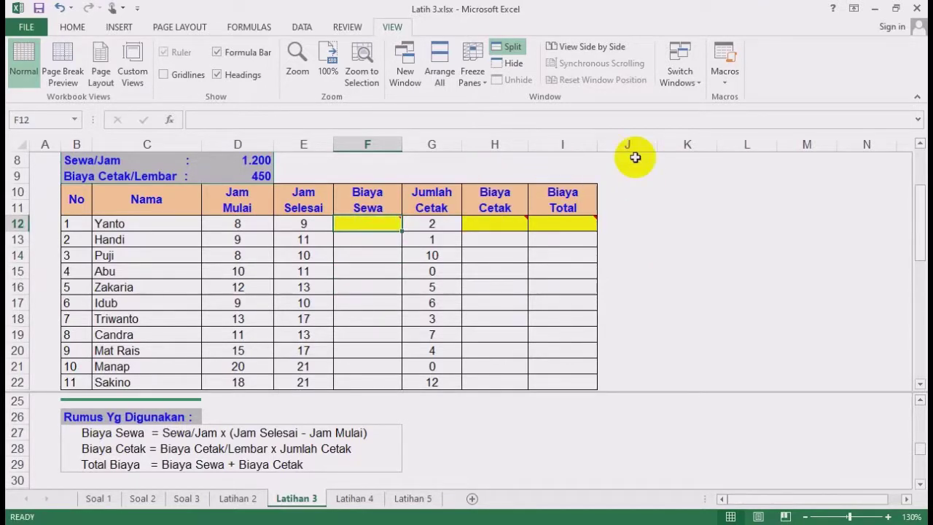
text(=)
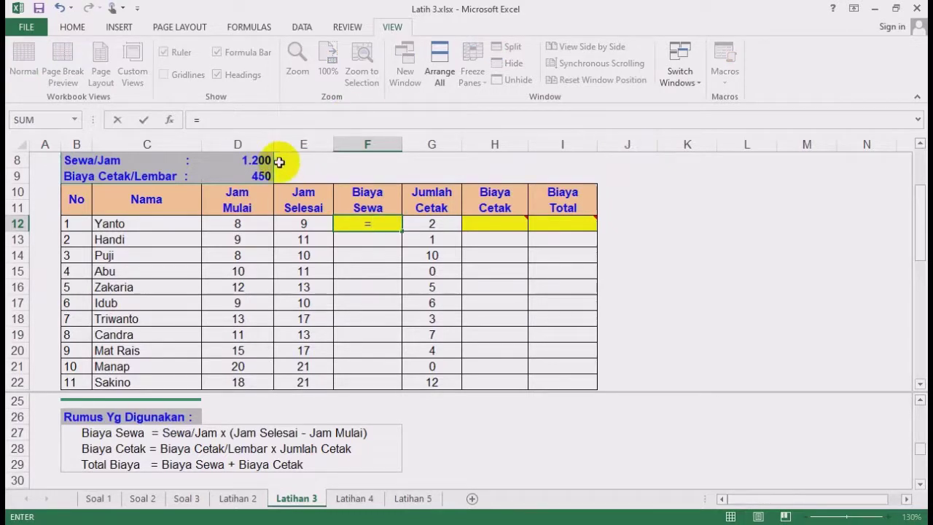
click(252, 161)
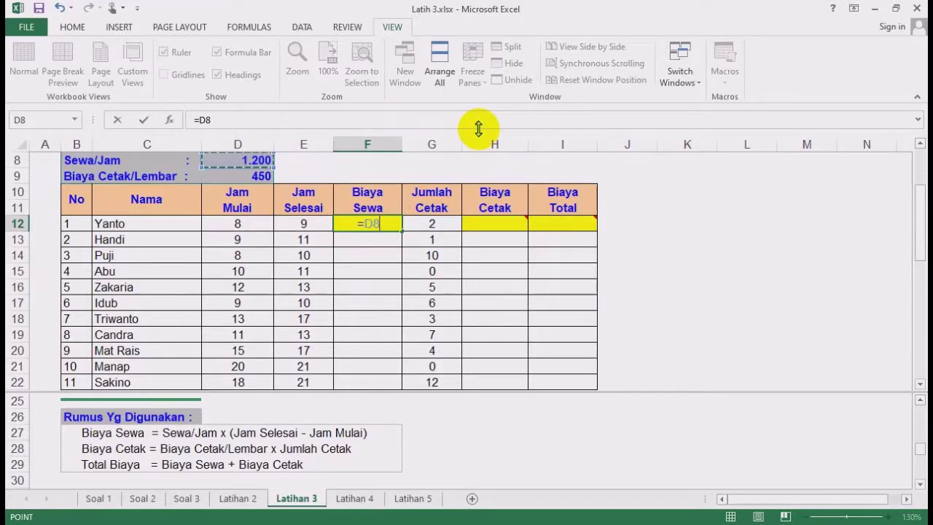
key(F4)
text(*)
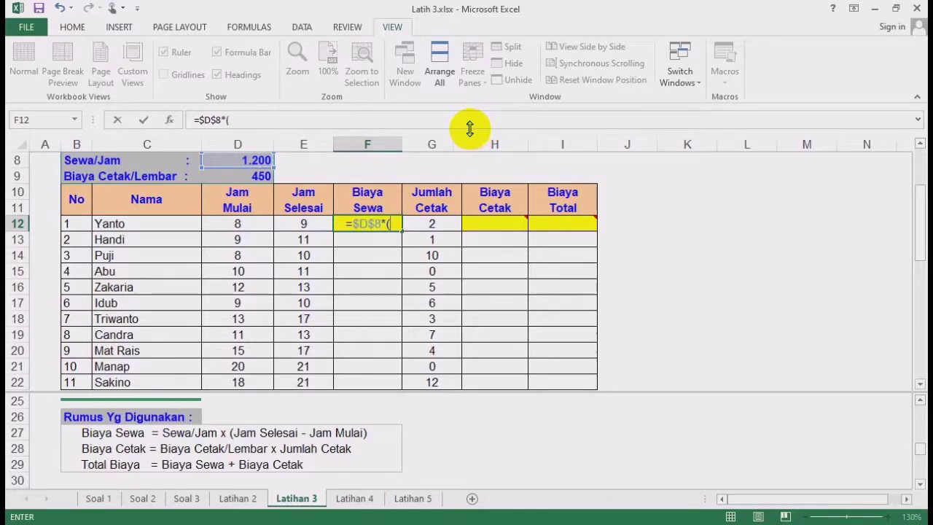
click(304, 223)
text(-)
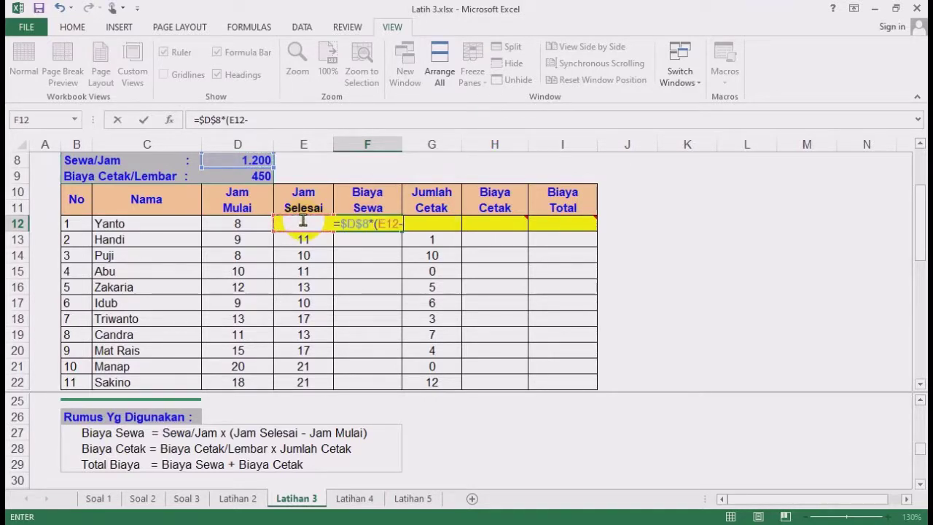
click(241, 220)
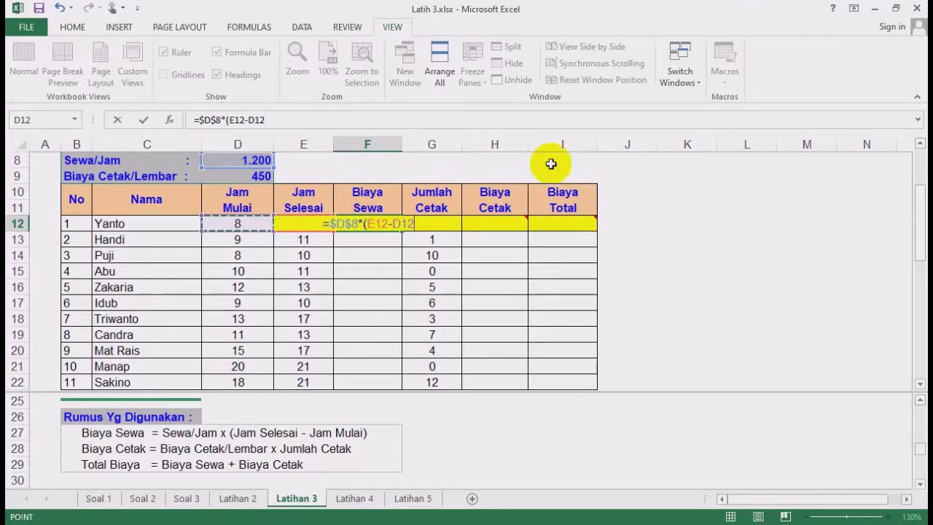
text())
key(Return)
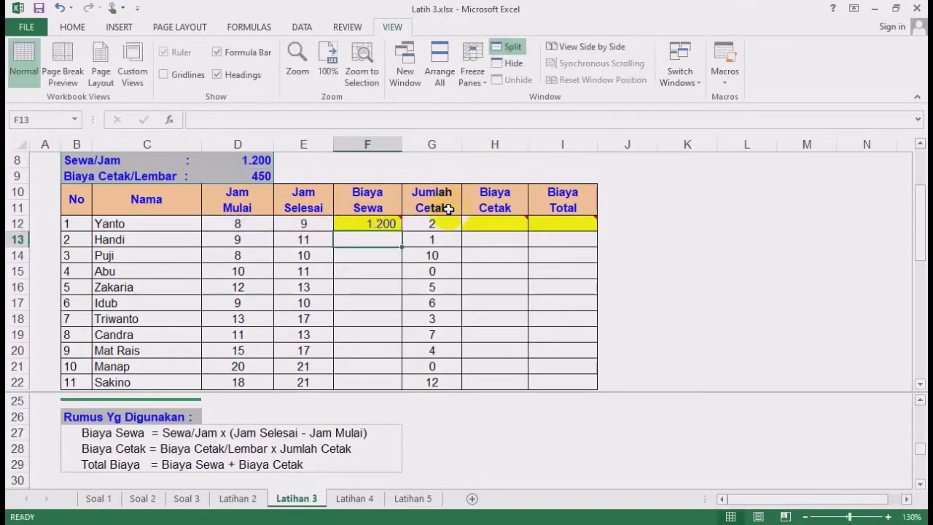
Fill the Biaya Sewa formula from F12 down to row 22 and check the filled column
click(371, 223)
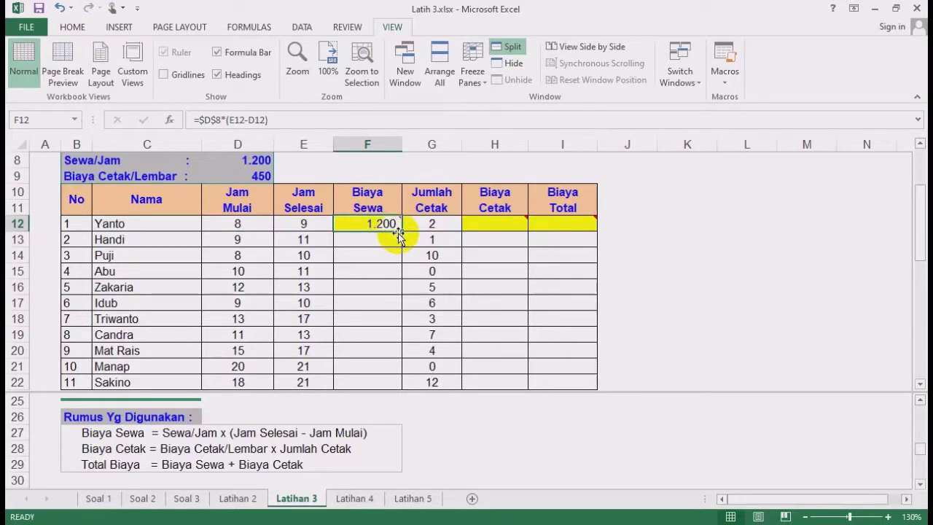
double_click(402, 231)
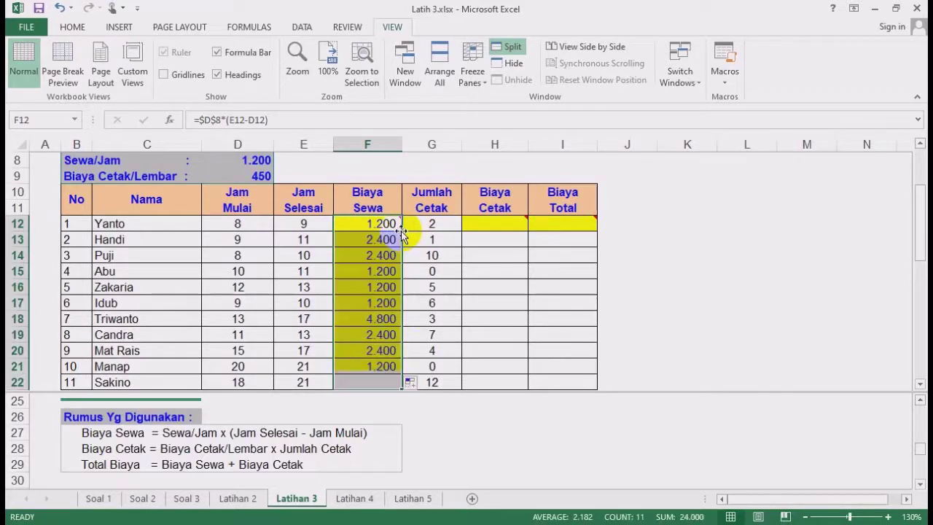
scroll(428, 344, down, 1)
scroll(429, 318, up, 1)
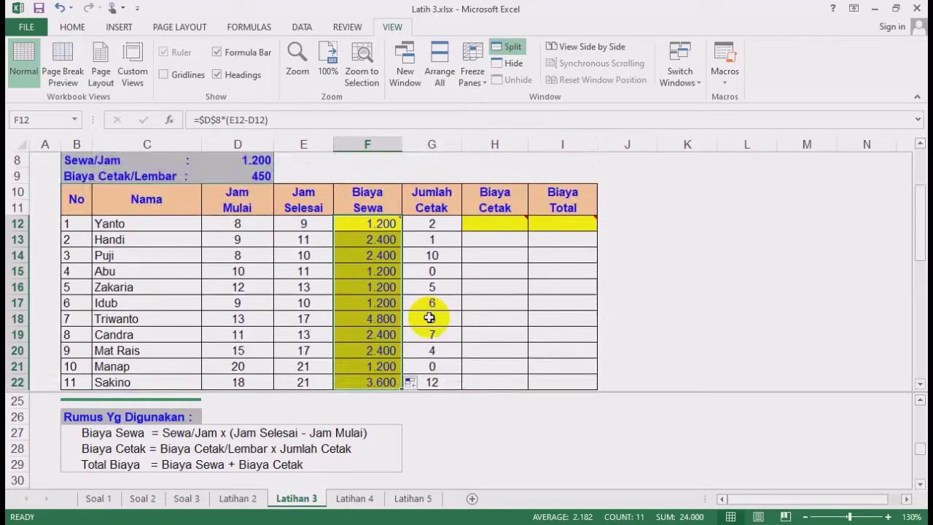
Enter the Biaya Cetak formula =$D$9*G12 in H12, with the Biaya Cetak/Lembar reference made absolute
click(499, 219)
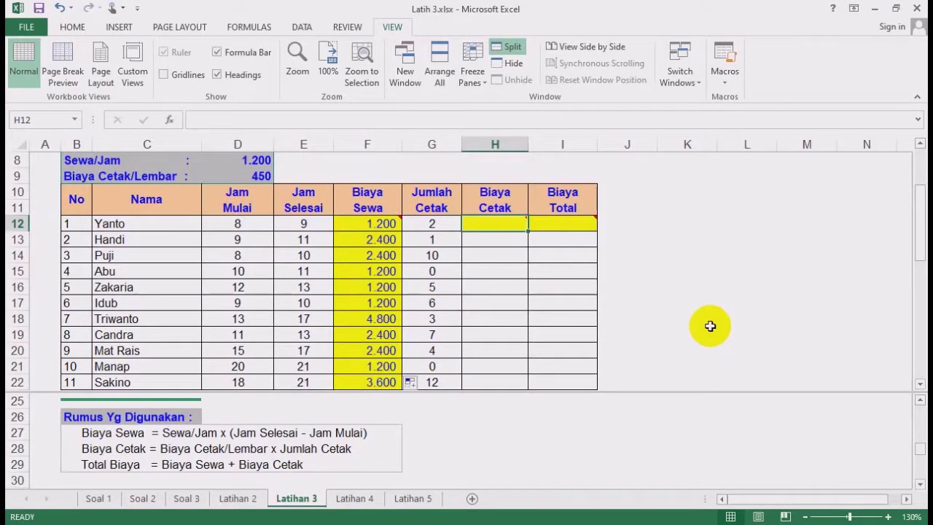
click(667, 292)
click(500, 223)
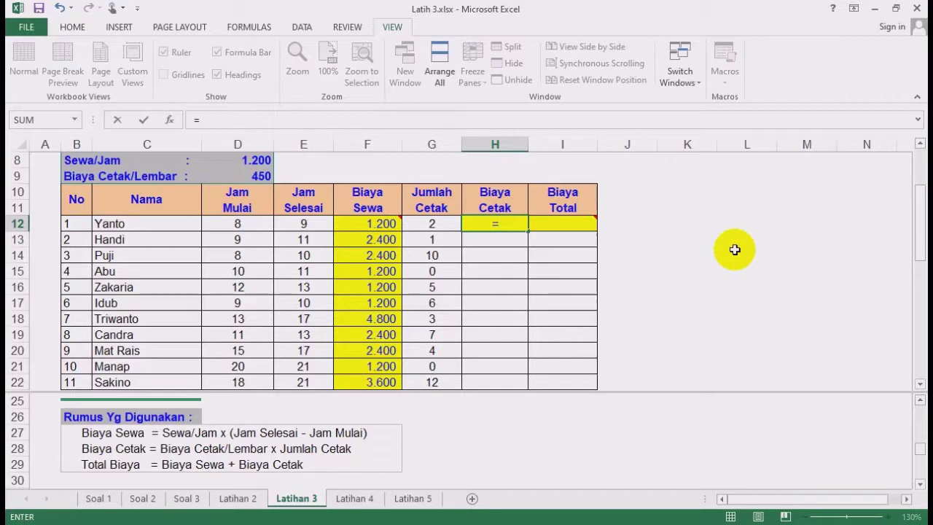
click(256, 174)
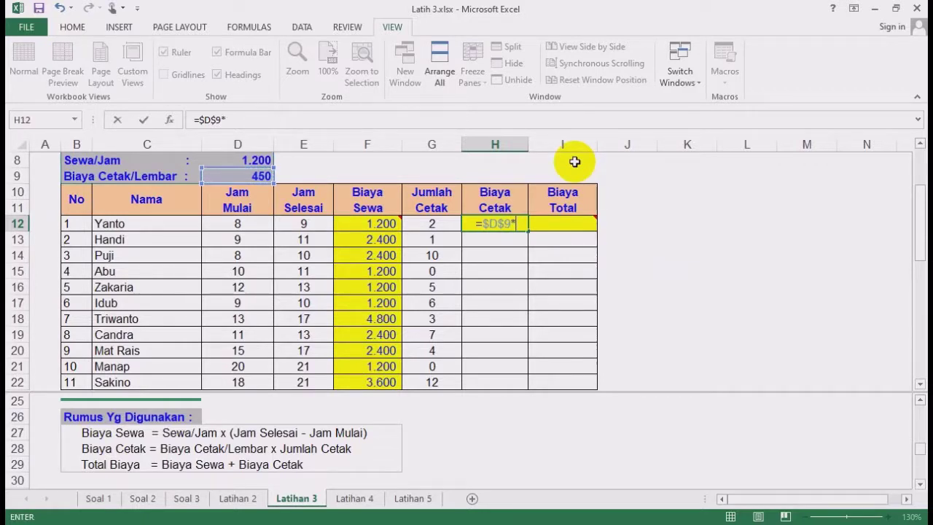
text(*)
click(428, 226)
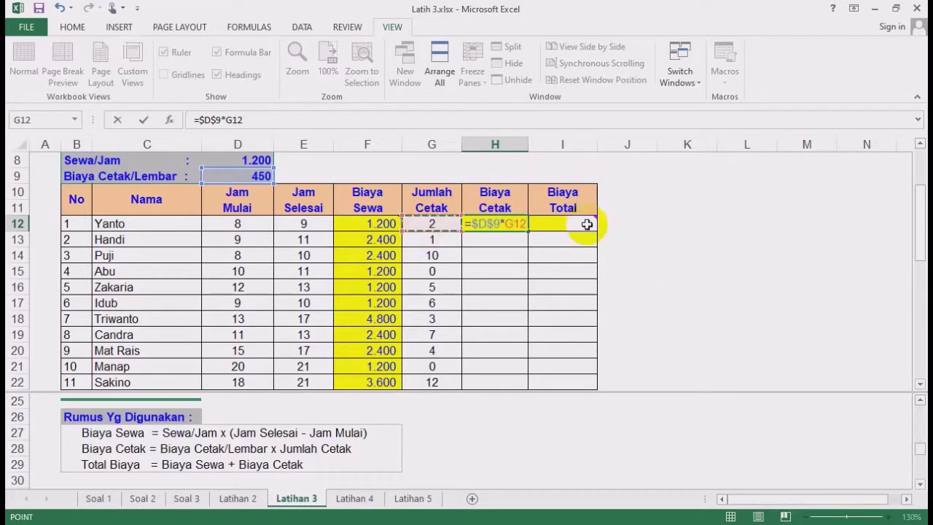
mouse_move(587, 225)
key(Return)
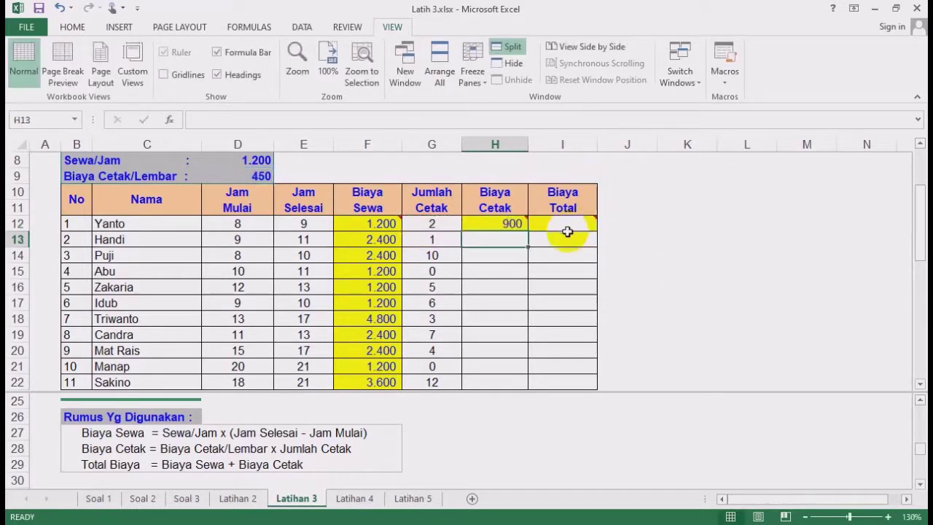
Fill the Biaya Cetak formula from H12 down to row 22
click(512, 229)
double_click(528, 232)
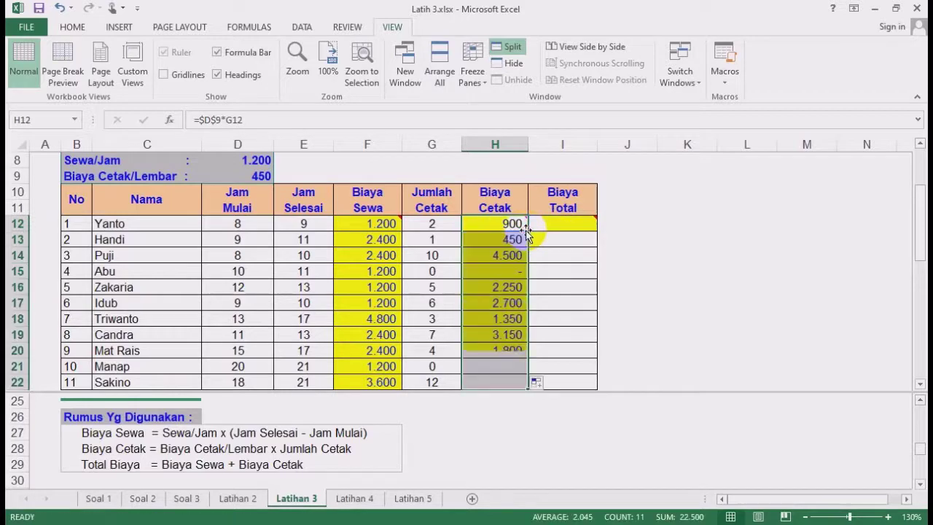
click(668, 262)
Examine the Biaya Cetak formulas in H12 and H15 and the number format used in that column
click(511, 225)
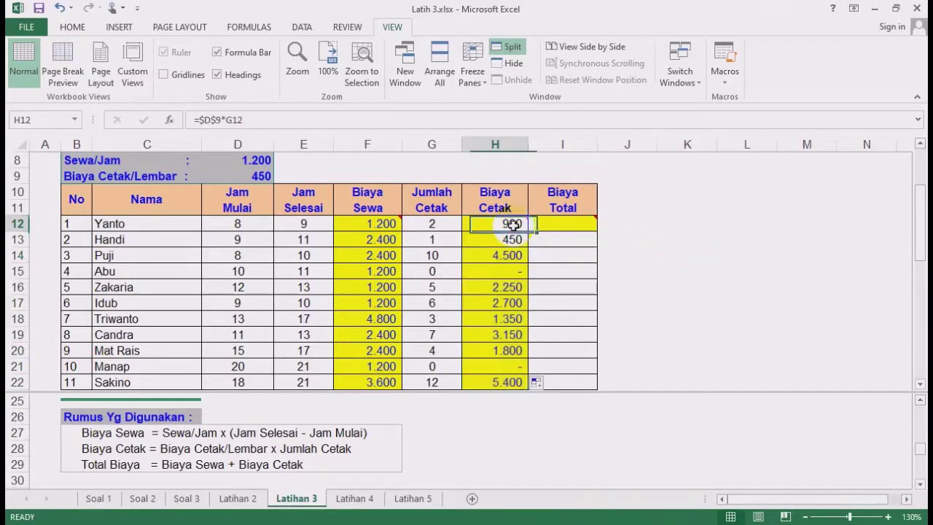
scroll(506, 237, down, 1)
click(506, 224)
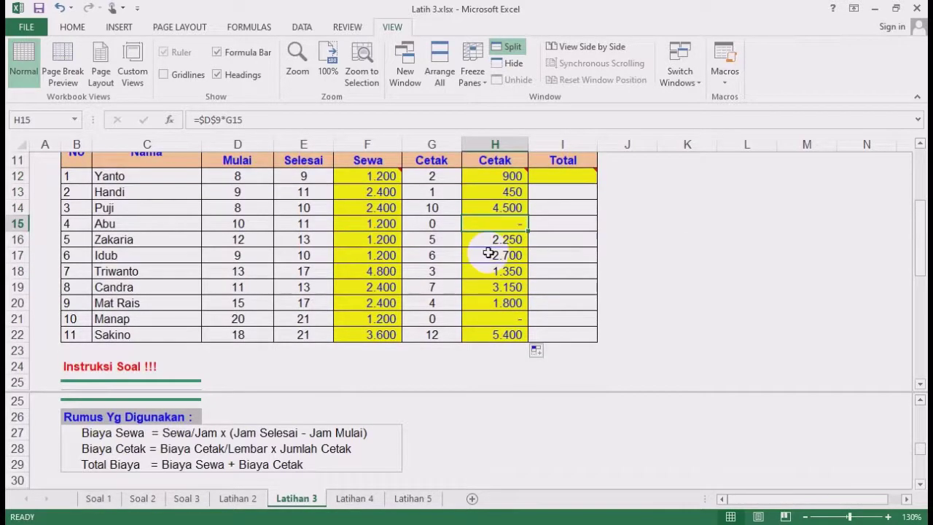
scroll(487, 252, up, 1)
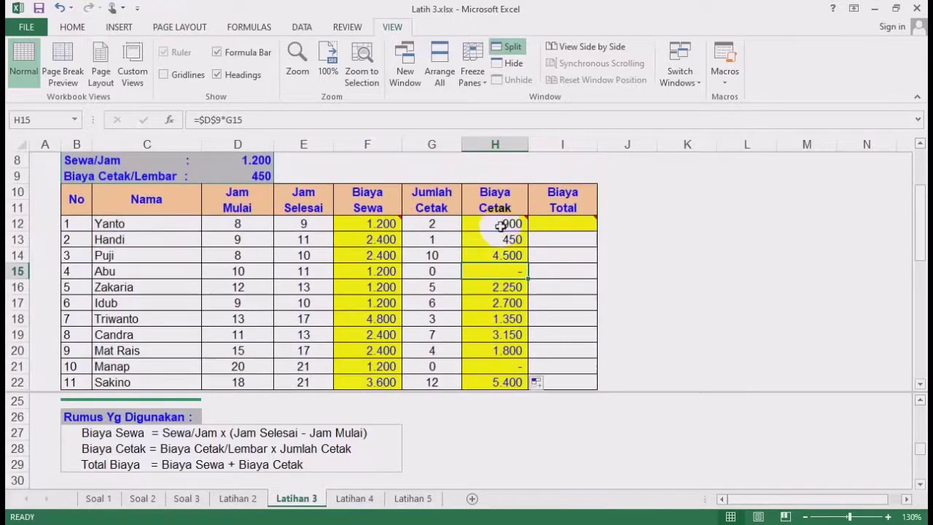
click(510, 226)
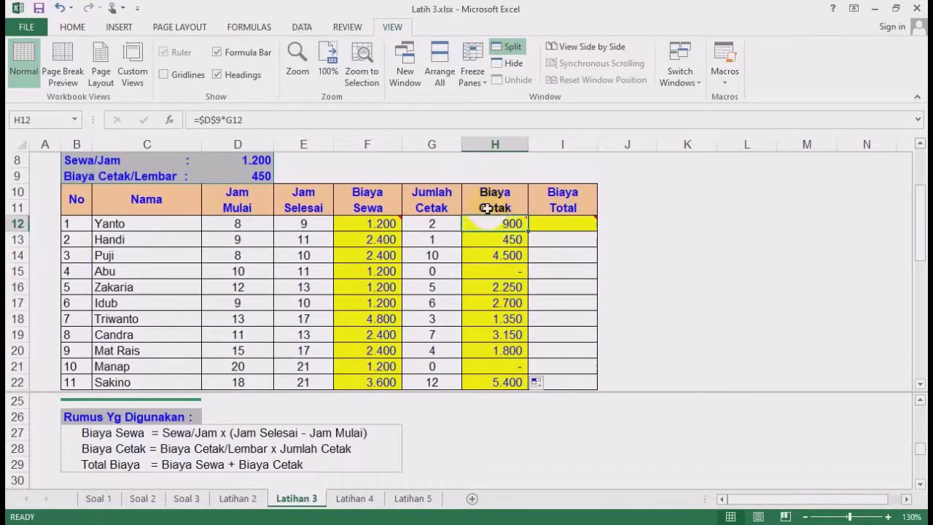
click(74, 26)
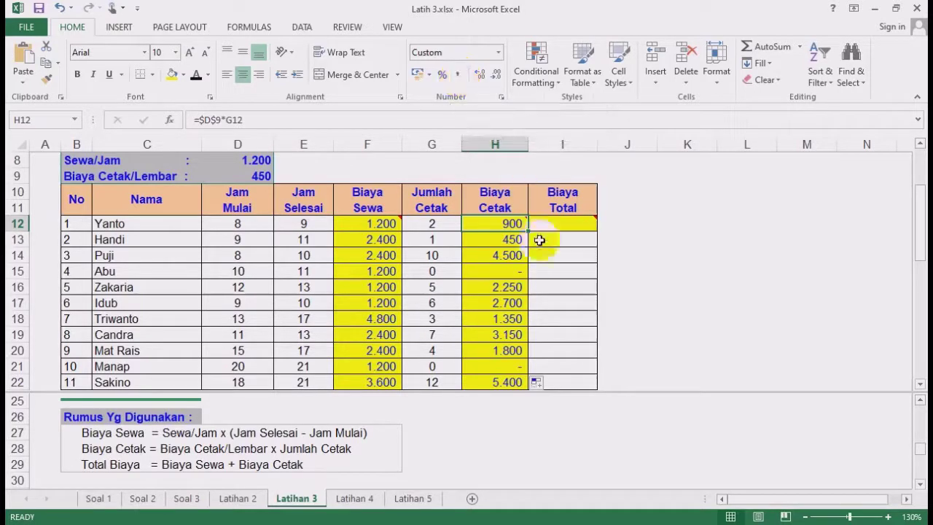
click(503, 274)
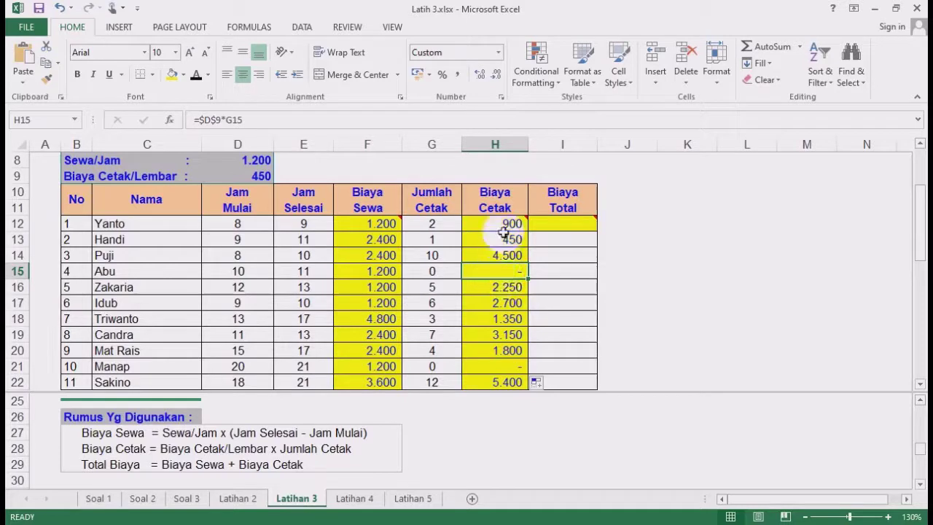
mouse_move(503, 228)
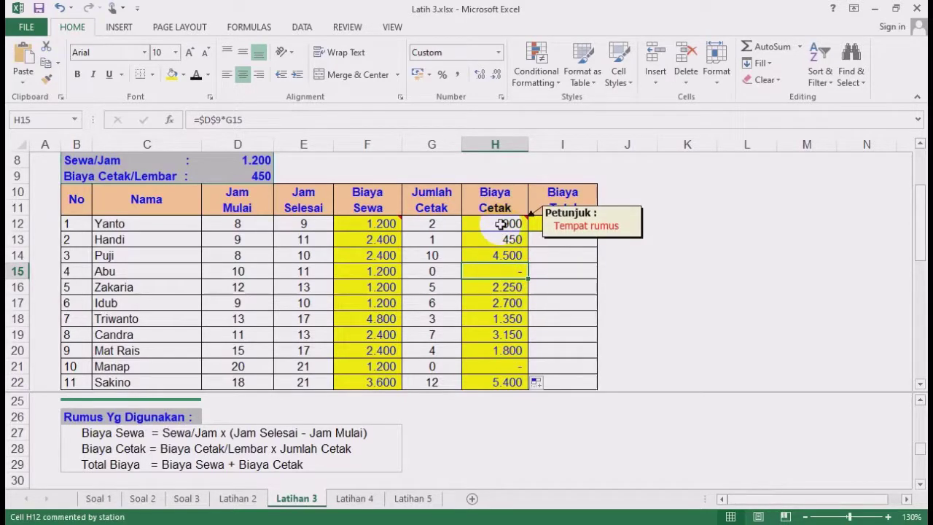
Enter the Biaya Total formula =F12+H12 in I12, adding Biaya Sewa and Biaya Cetak
click(554, 225)
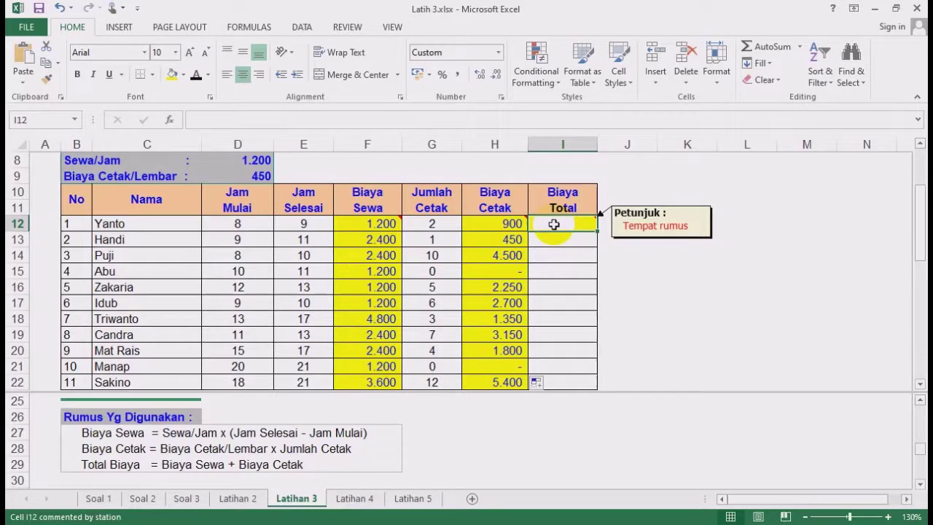
text(=)
click(374, 223)
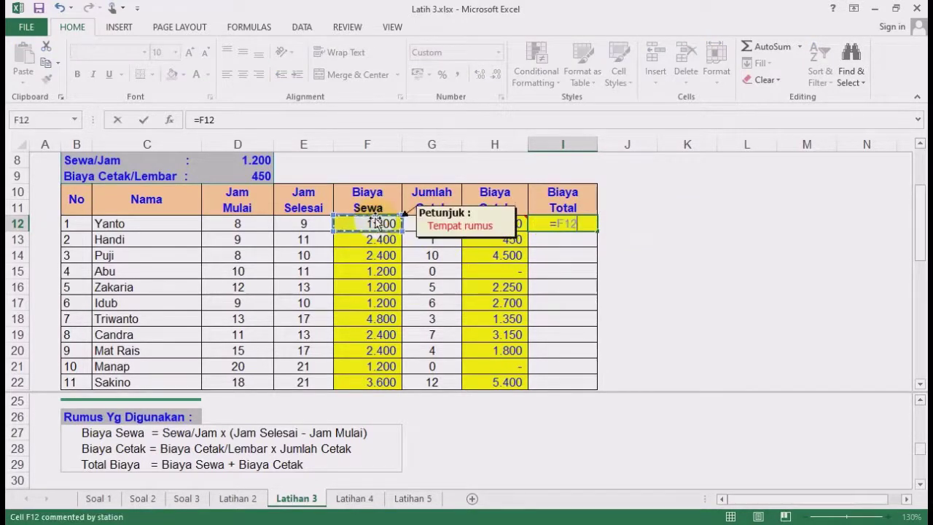
text(+)
click(503, 222)
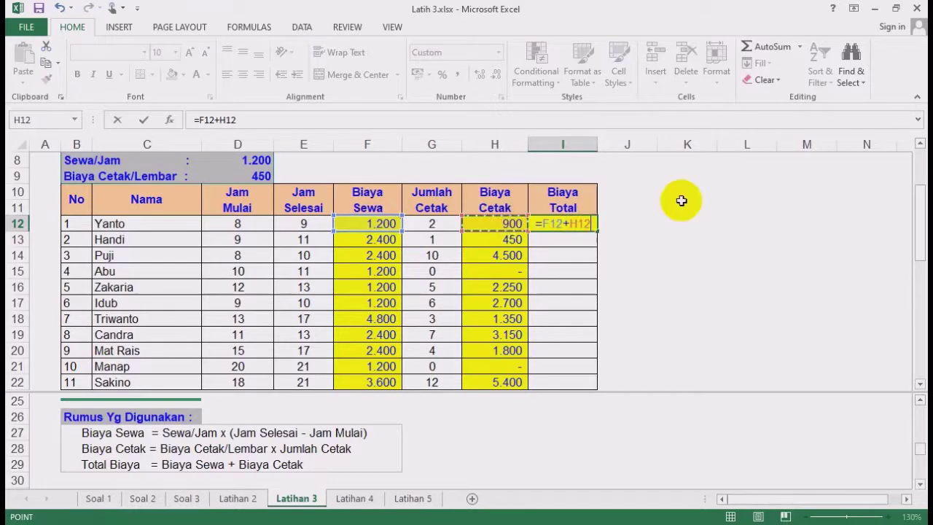
key(Return)
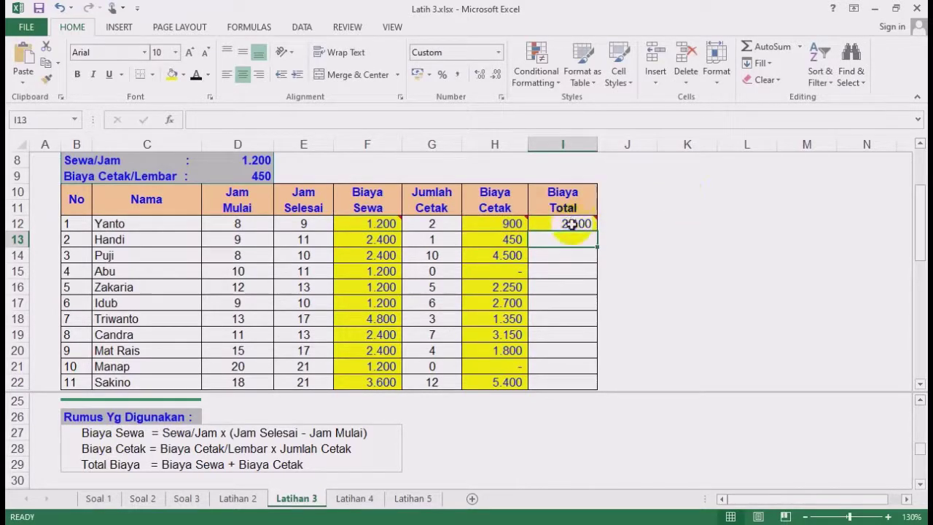
Fill the Biaya Total formula from I12 down to row 22 and review the completed cost columns
click(592, 226)
double_click(597, 231)
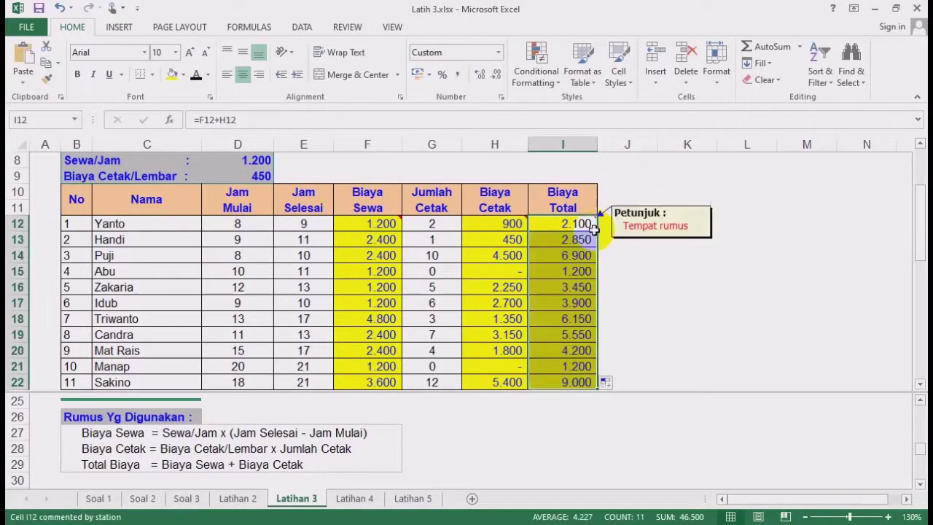
click(649, 299)
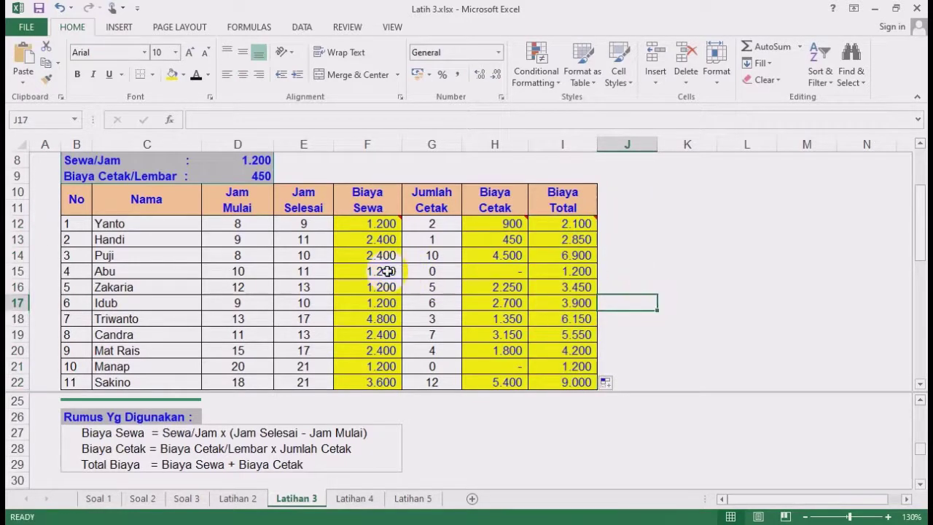
click(154, 272)
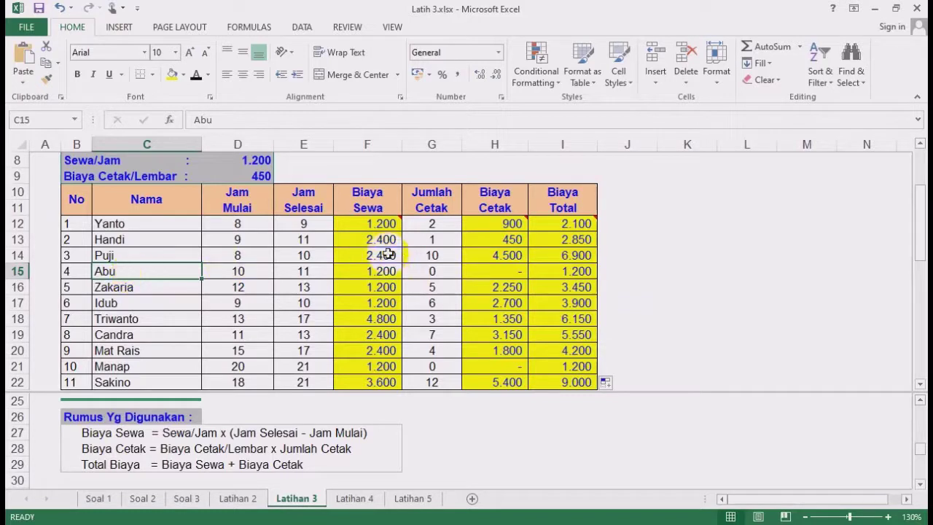
drag(361, 223, 368, 381)
click(705, 253)
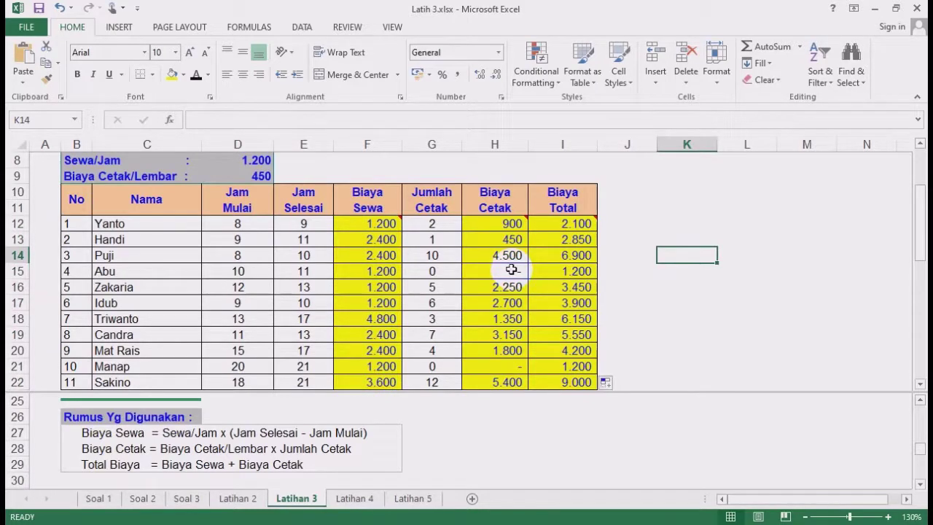
click(566, 224)
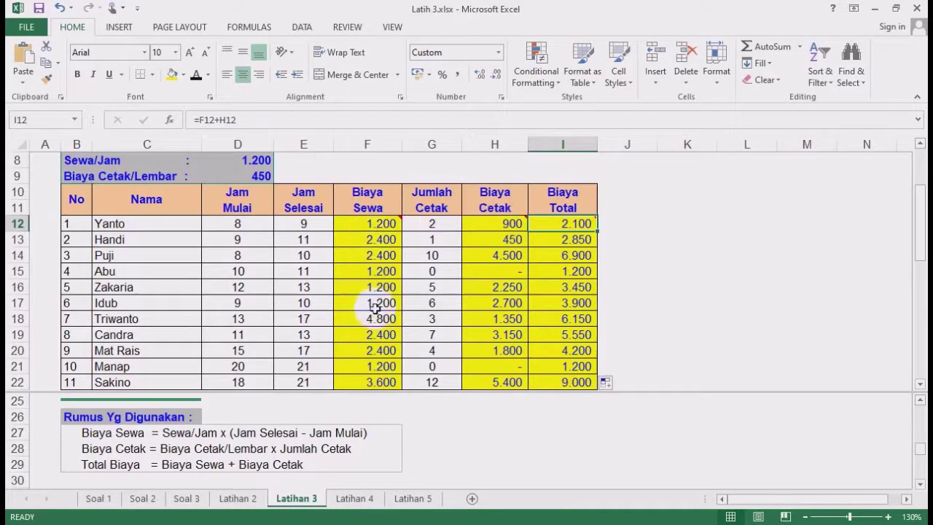
click(704, 275)
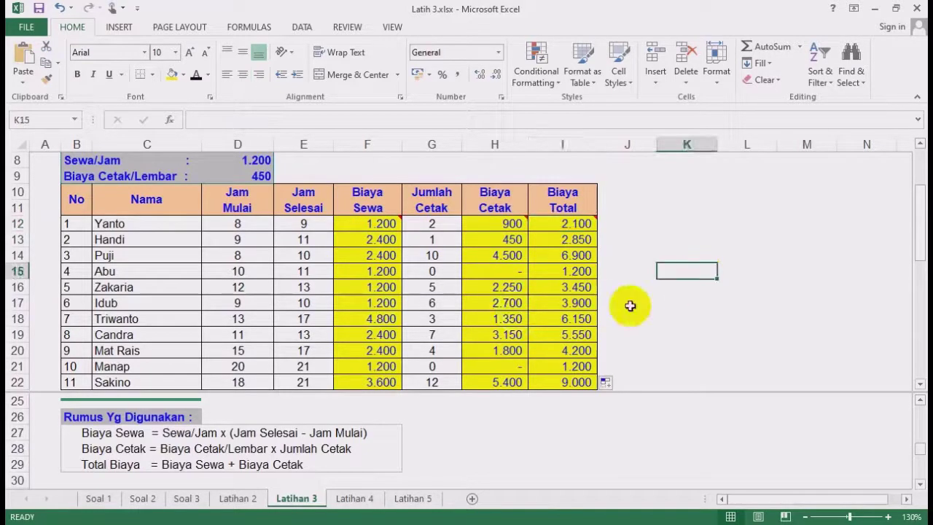
Open the Latihan 5 sheet and fill the Januari formula cells C9:C11, C16:C17 and C19:C20 with yellow
click(413, 498)
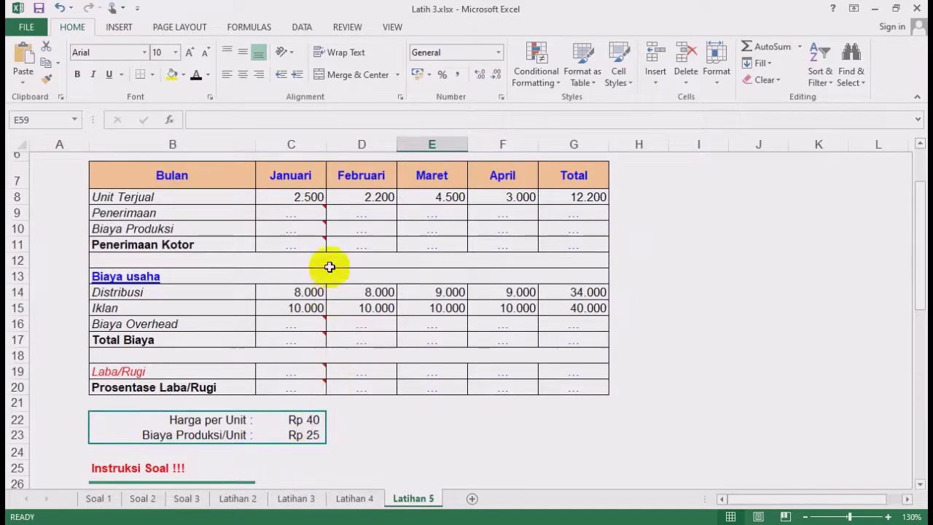
mouse_move(302, 211)
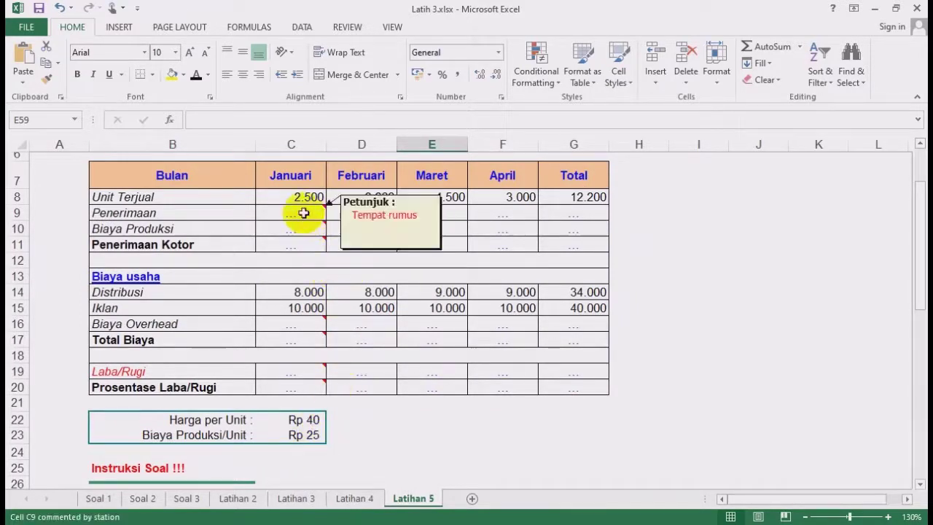
drag(302, 212, 306, 247)
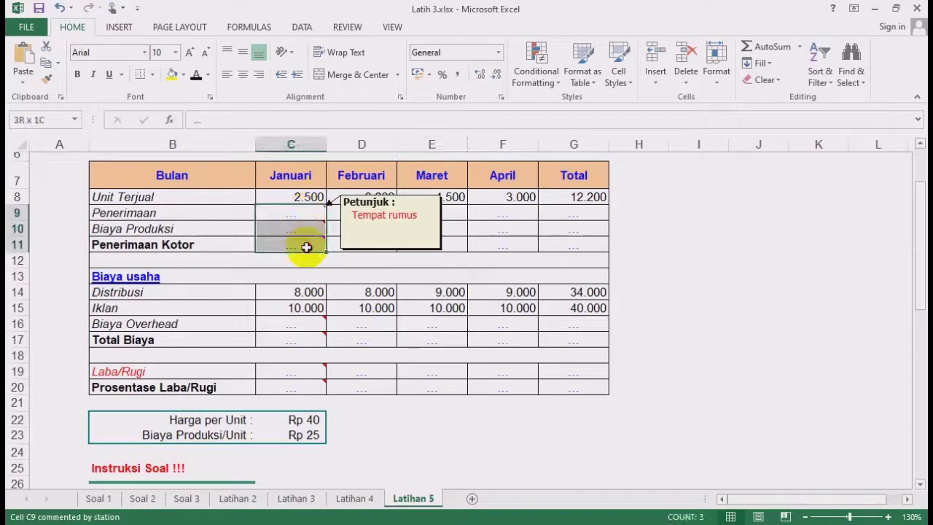
click(173, 73)
click(308, 323)
drag(308, 323, 300, 386)
click(170, 74)
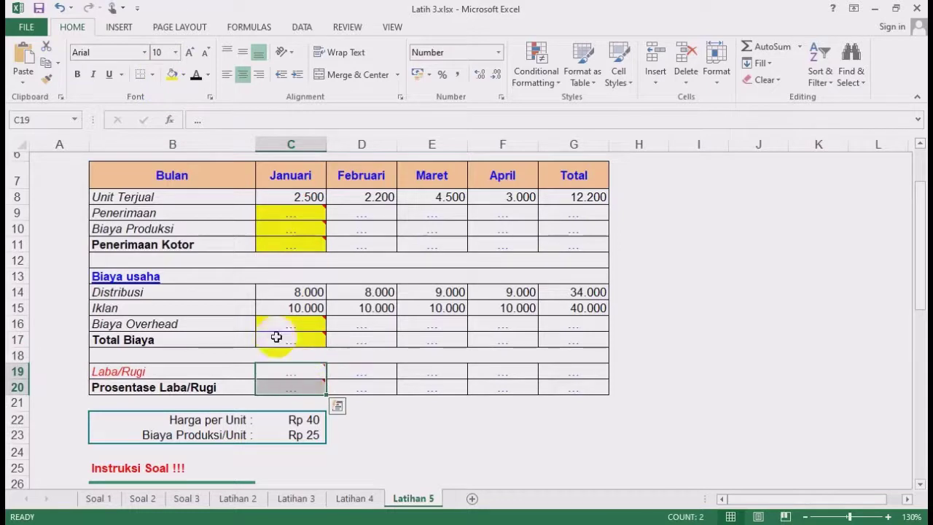
click(172, 73)
click(573, 324)
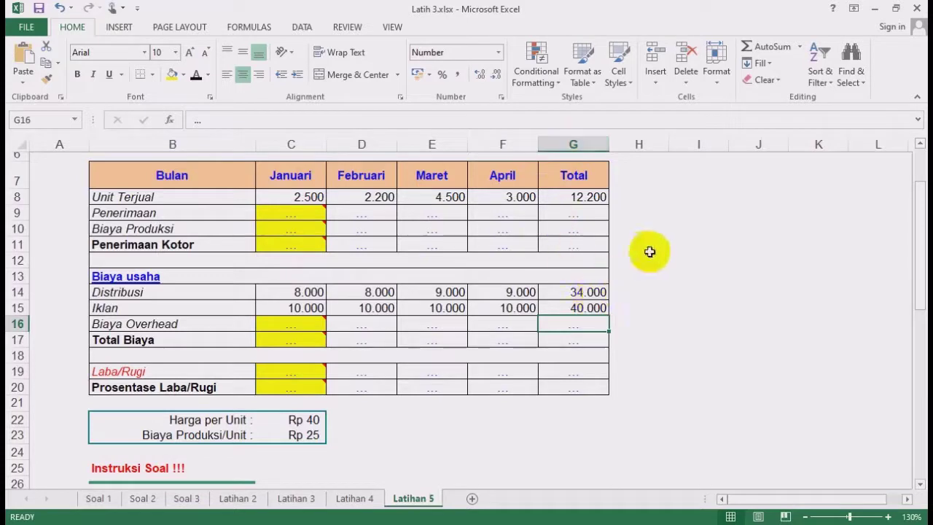
Split the sheet below row 21 and show the instruction formulas from row 27 in the lower pane
click(390, 26)
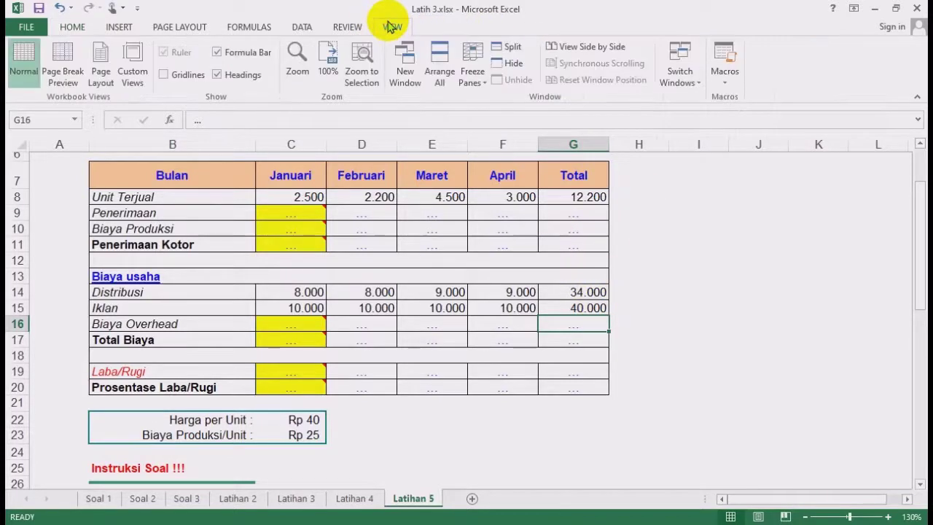
click(507, 48)
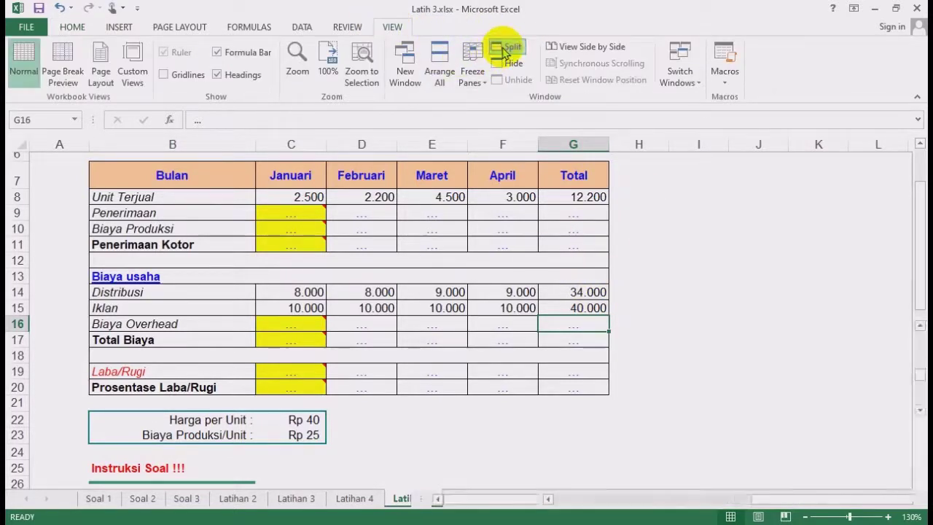
double_click(538, 246)
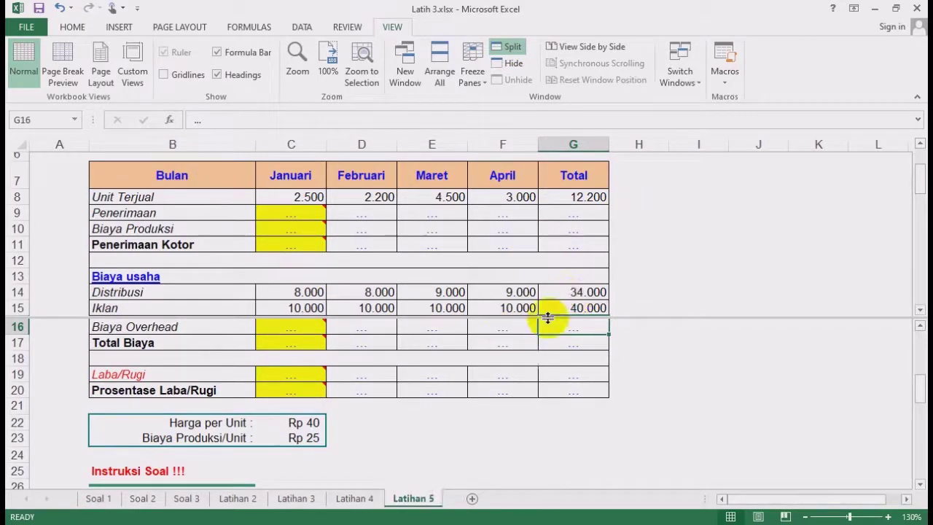
click(656, 315)
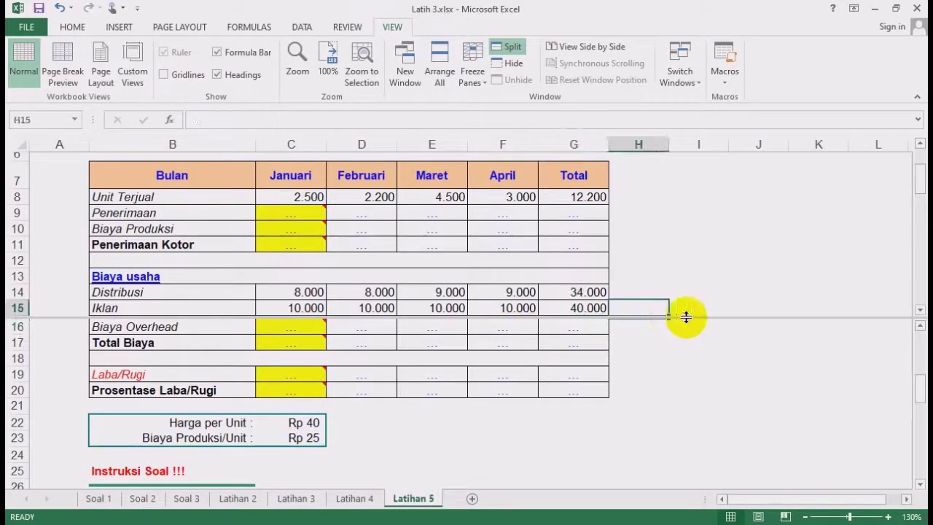
drag(683, 318, 694, 412)
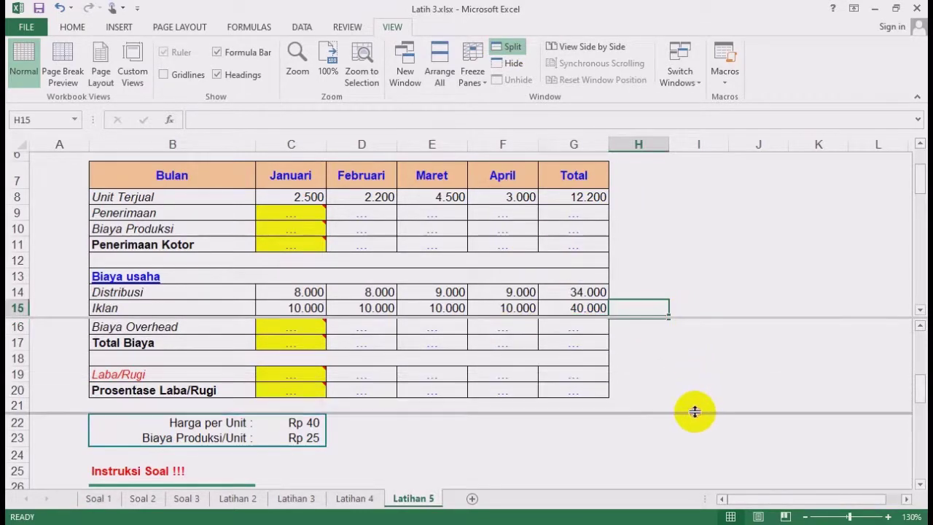
click(920, 484)
click(920, 484)
click(920, 485)
click(920, 484)
click(920, 484)
click(920, 484)
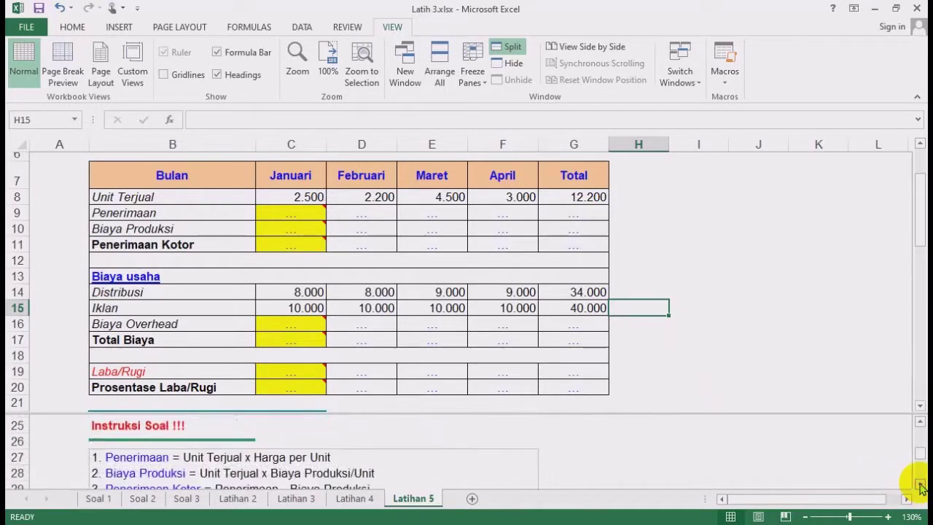
click(920, 484)
click(920, 484)
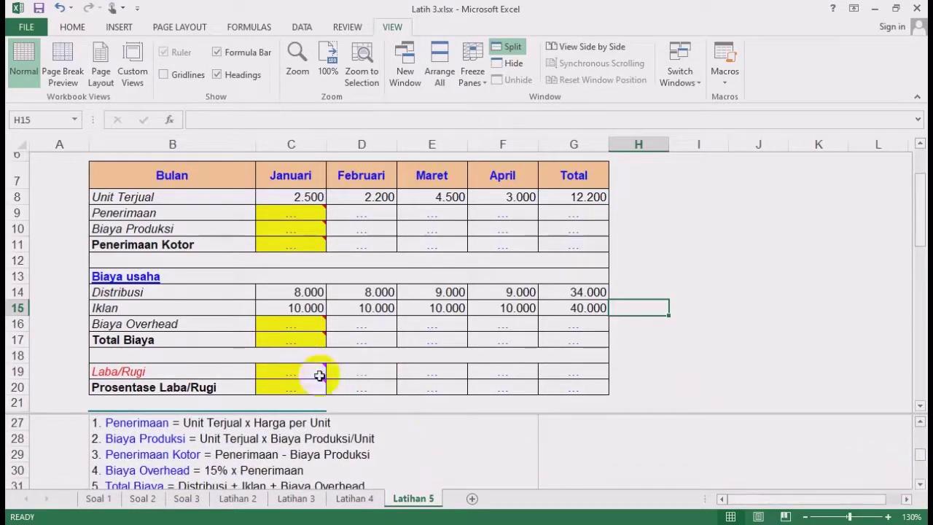
Examine the Unit Terjual cell C8 and the Harga per Unit cell C22 used to calculate Penerimaan
click(142, 217)
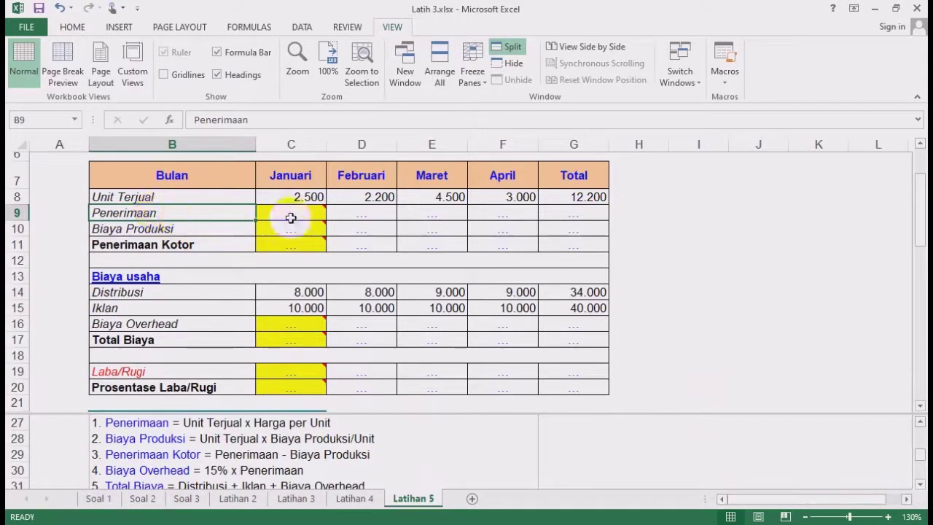
click(298, 197)
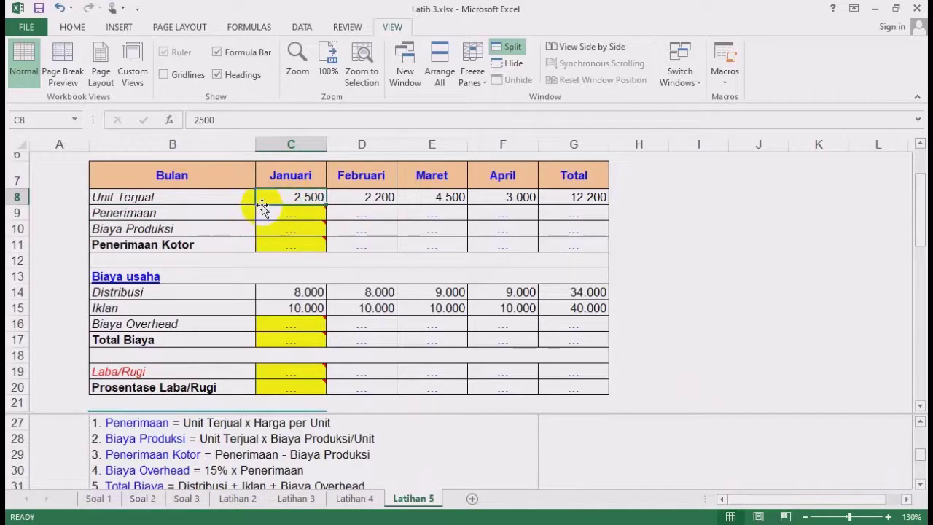
scroll(287, 218, down, 1)
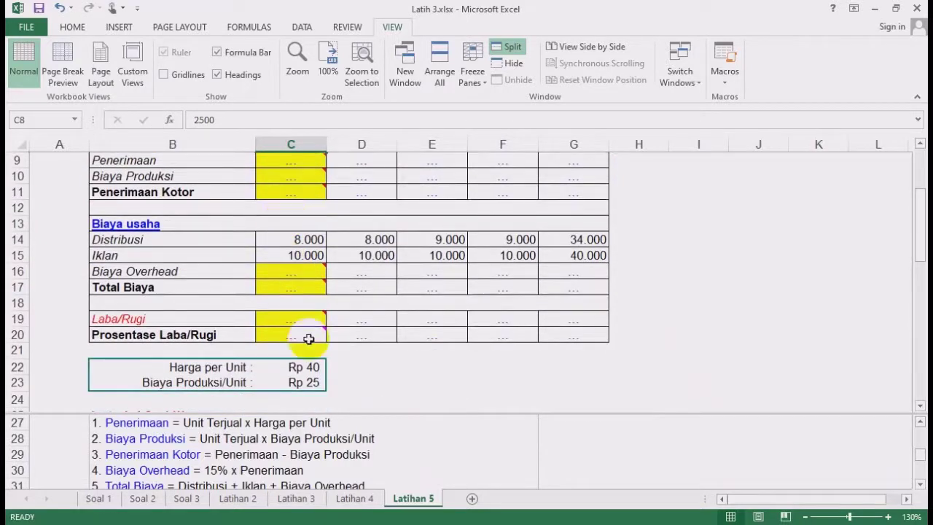
click(303, 367)
mouse_move(325, 270)
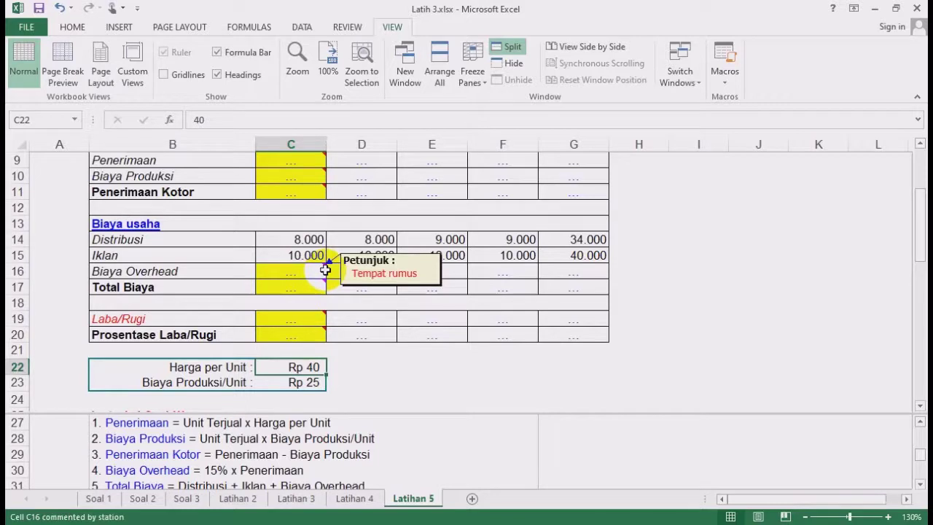
scroll(324, 268, up, 2)
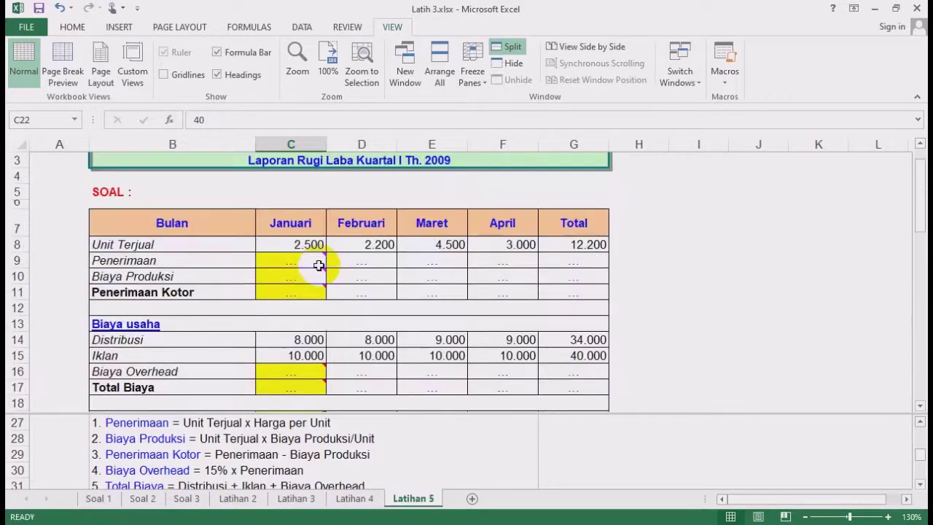
click(149, 260)
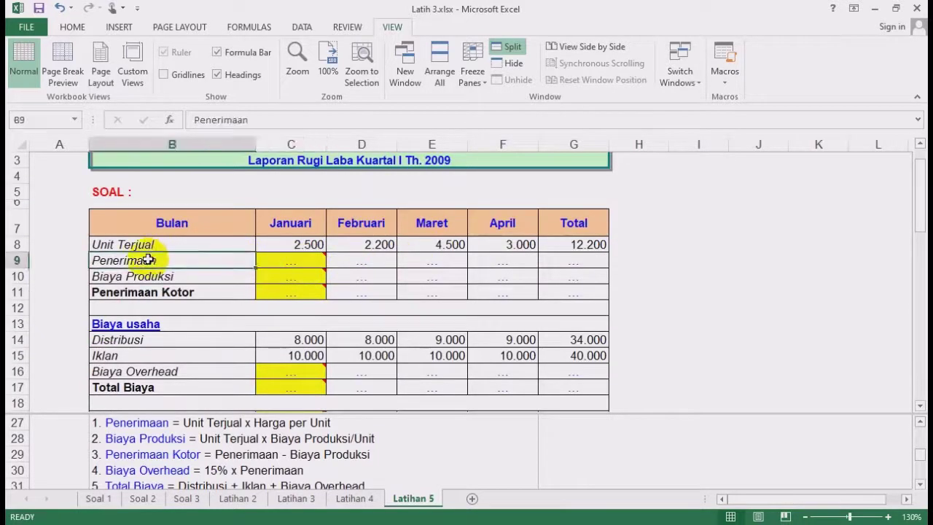
Enter the Penerimaan formula =C8*$C$22 in C9, with an absolute reference to Harga per Unit
click(302, 261)
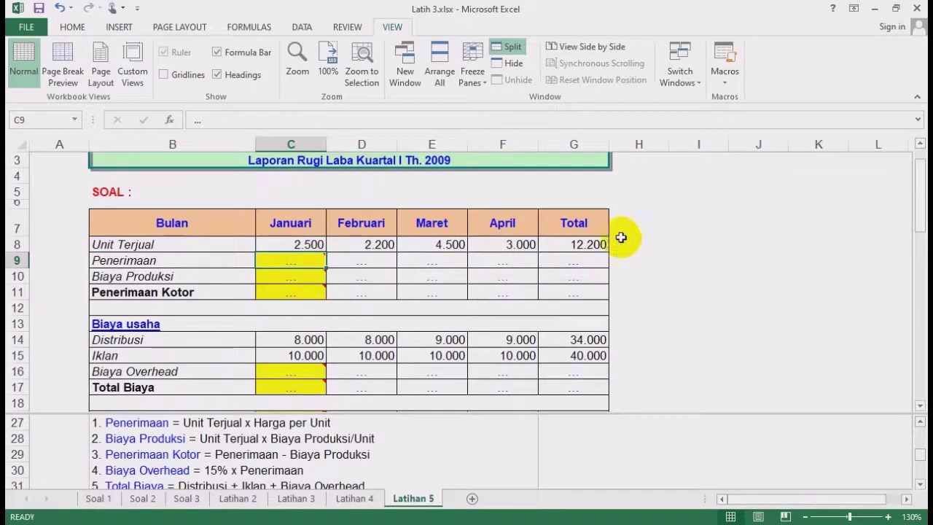
text(=)
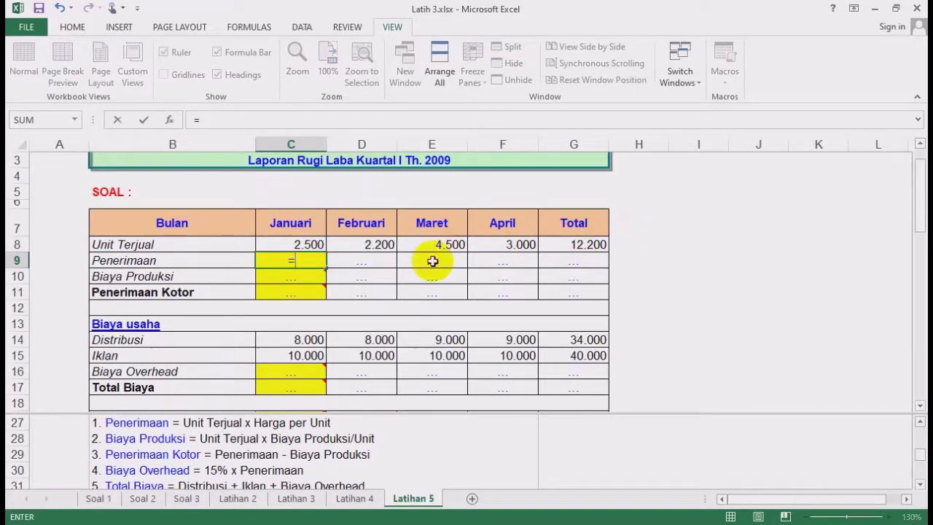
mouse_move(313, 276)
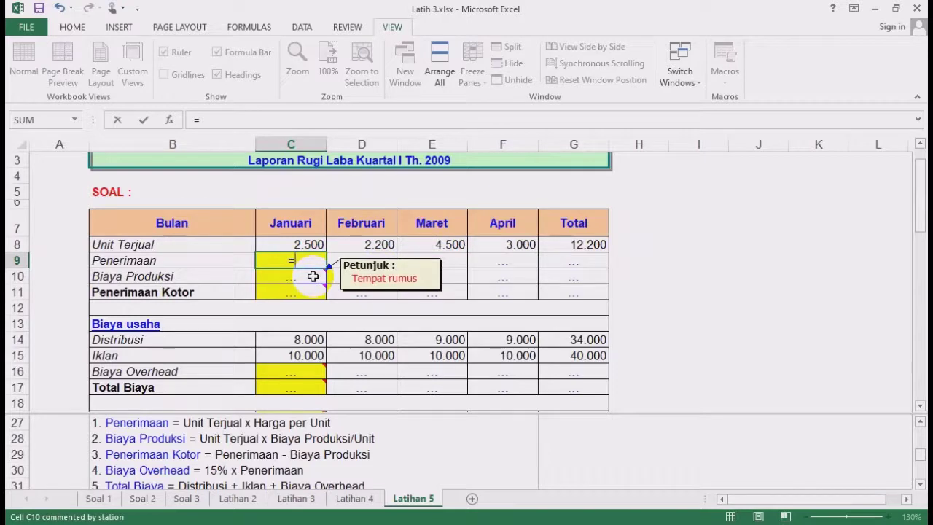
click(308, 244)
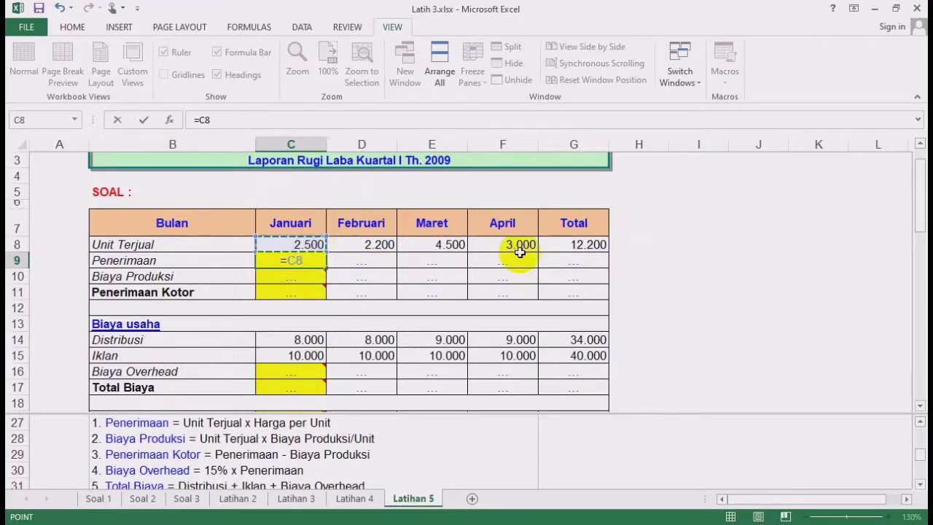
text(*)
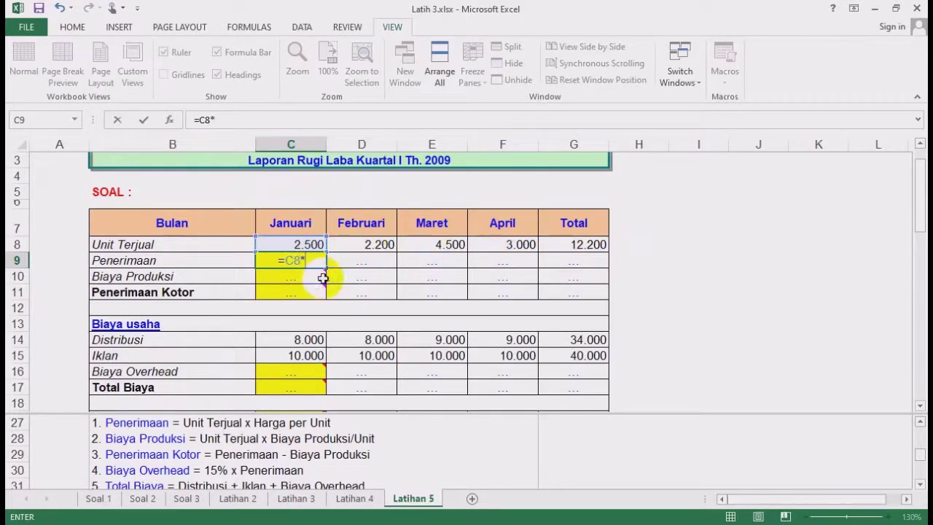
scroll(301, 286, down, 1)
scroll(300, 288, down, 1)
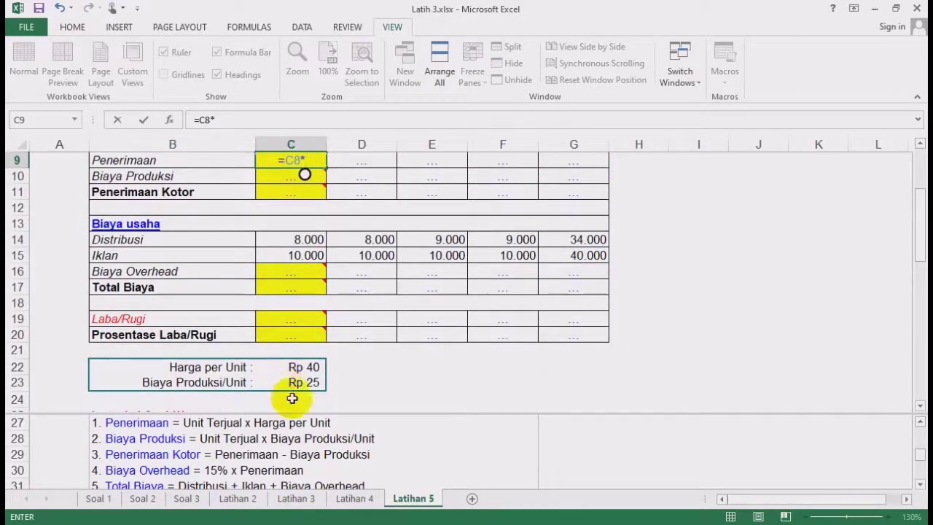
click(305, 369)
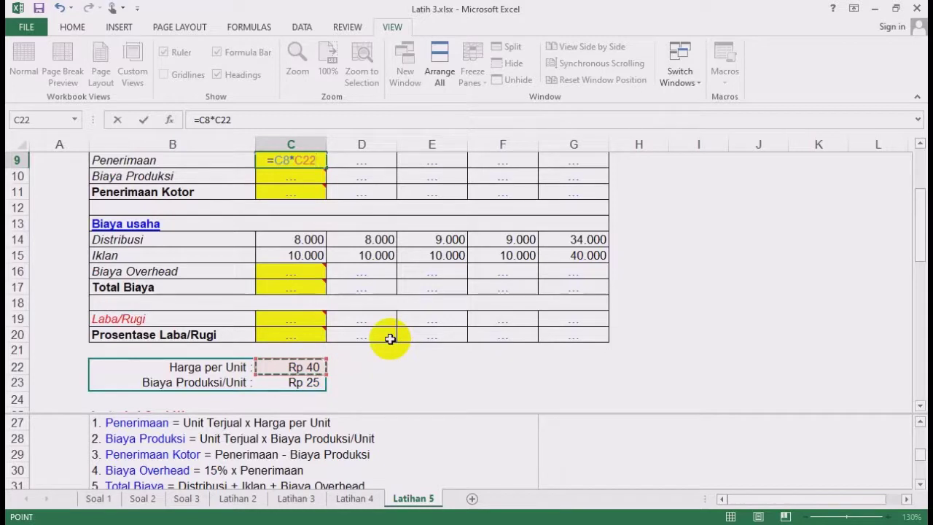
key(F4)
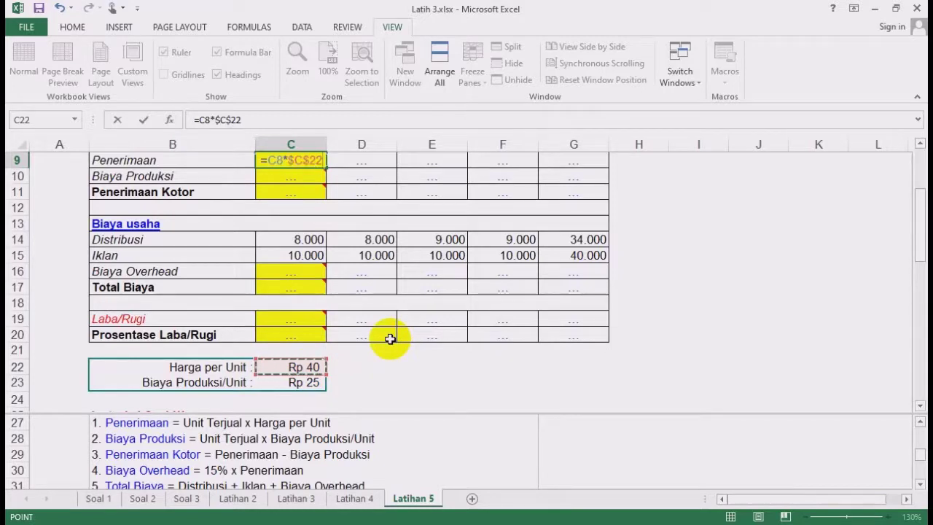
key(F4)
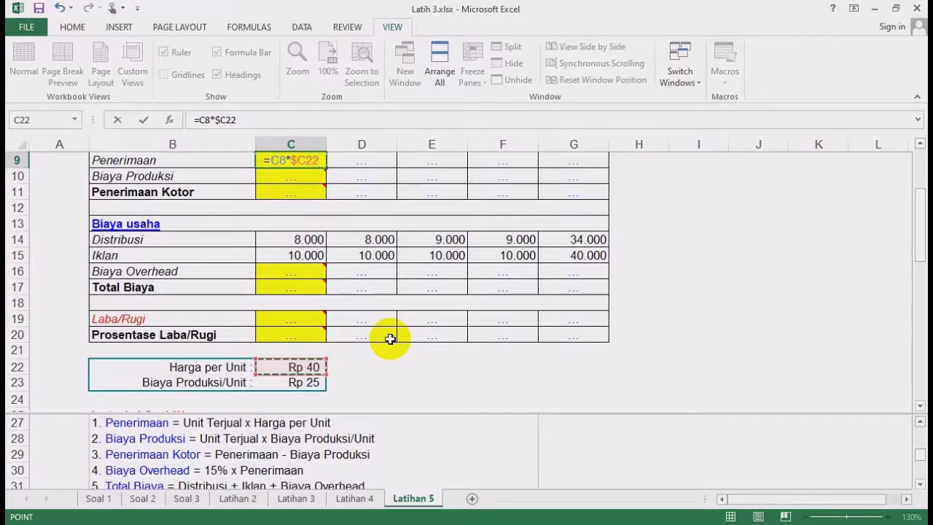
key(F4)
key(F4)
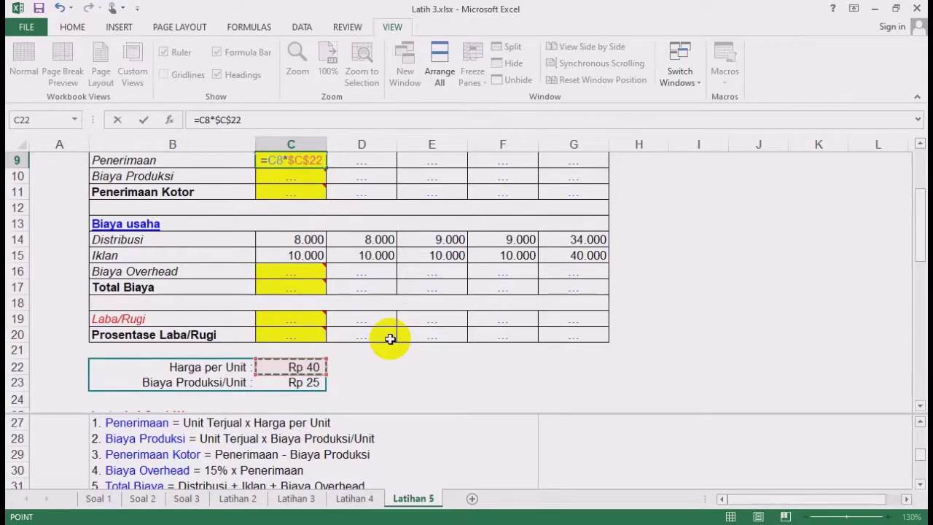
key(Return)
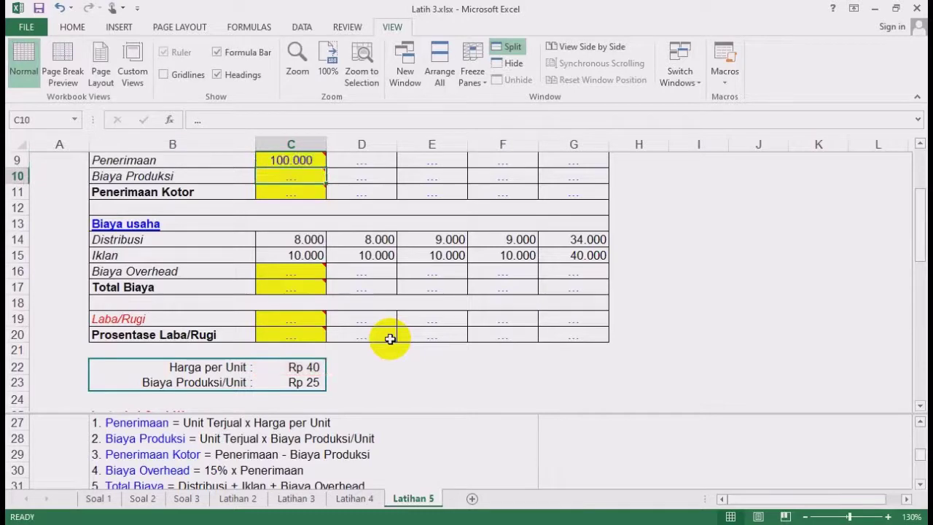
Fill the Penerimaan formula from C9 across to the Total column in G9
scroll(374, 258, up, 2)
click(312, 260)
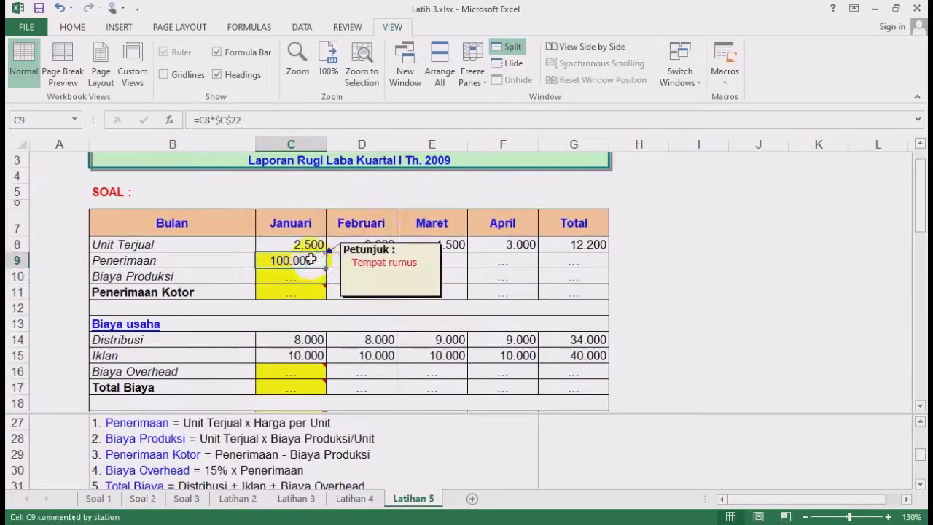
drag(326, 265, 574, 264)
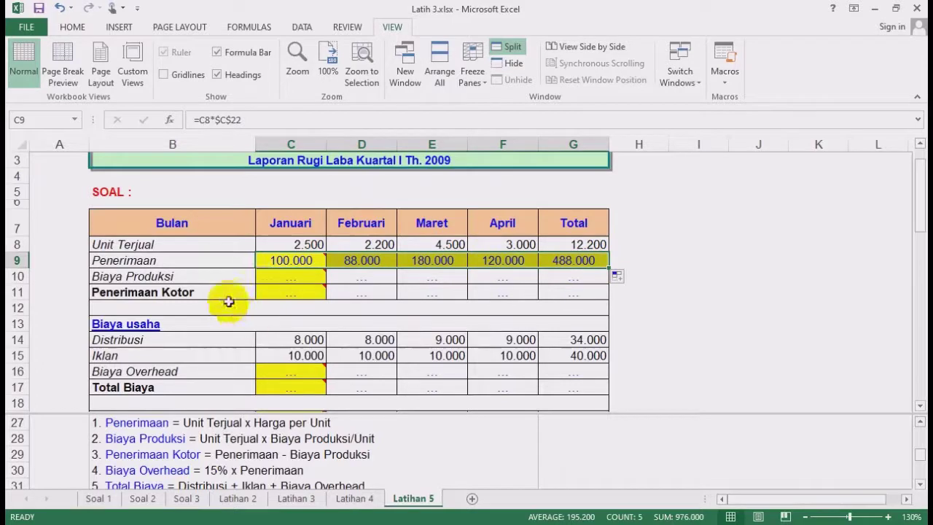
Examine the Unit Terjual cell C8 and the Biaya Produksi/Unit cell C23 used to calculate Biaya Produksi
click(282, 275)
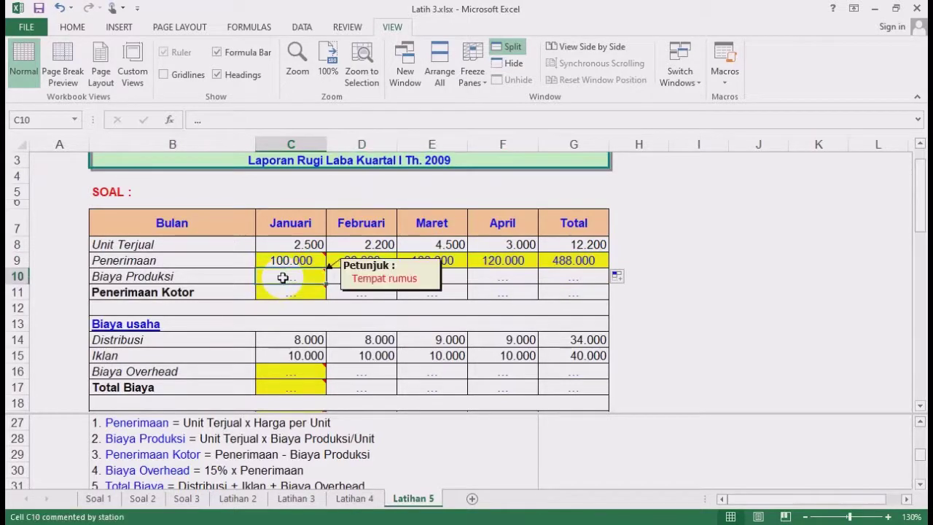
click(298, 242)
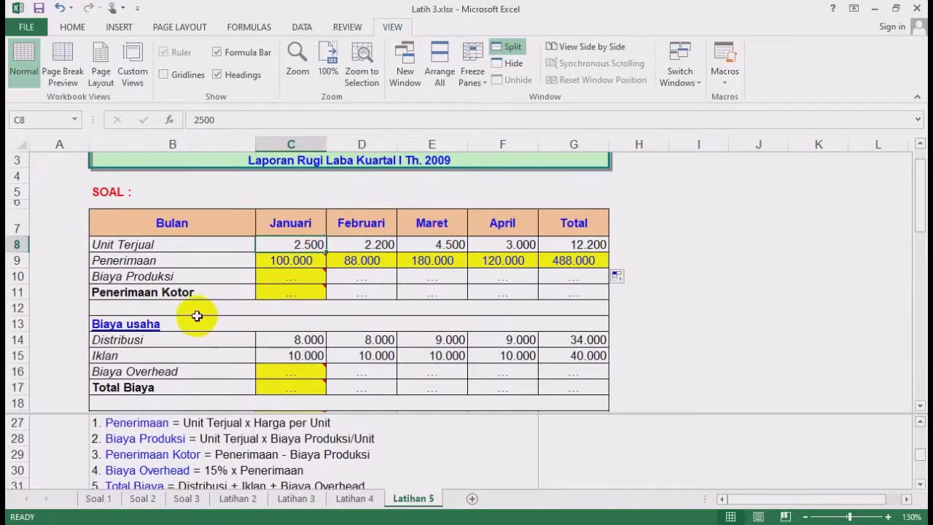
scroll(301, 306, down, 2)
click(310, 377)
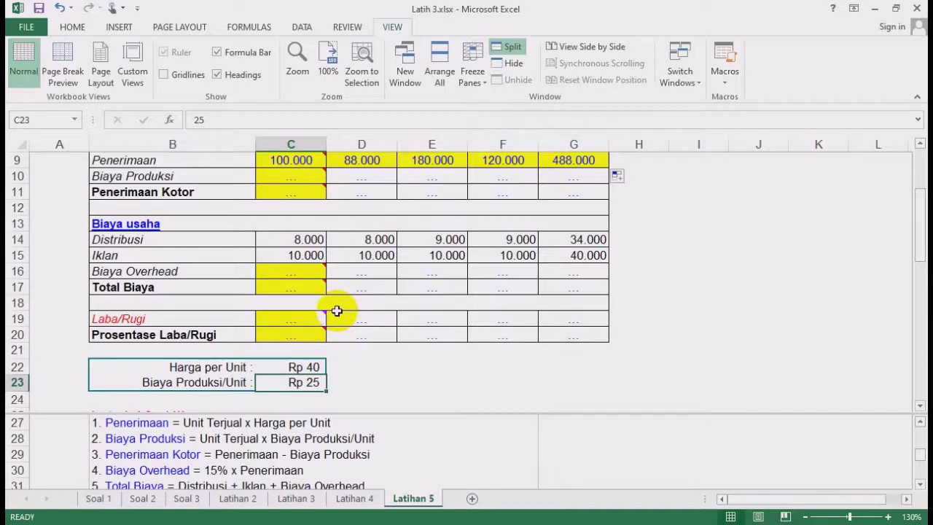
scroll(337, 311, up, 3)
Enter the Biaya Produksi formula =C8*$C$23 in C10, with an absolute reference to Biaya Produksi/Unit
click(297, 312)
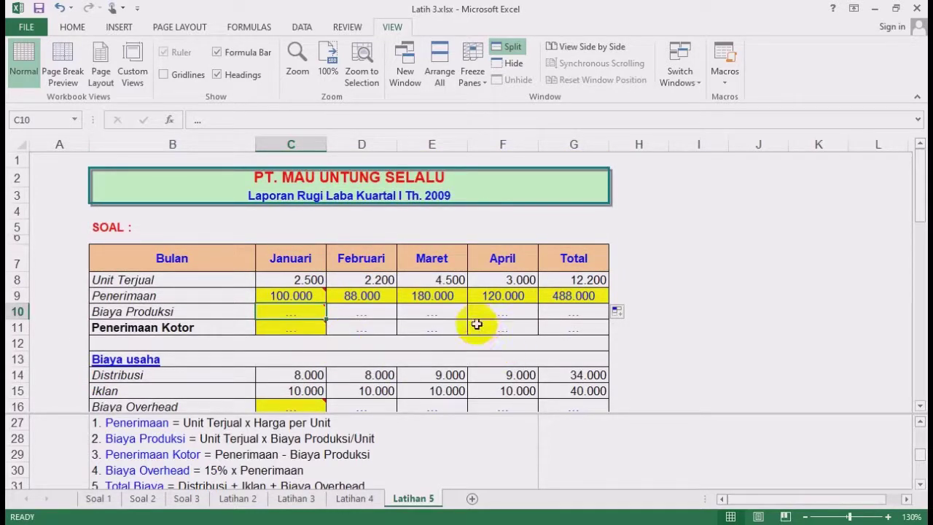
text(=)
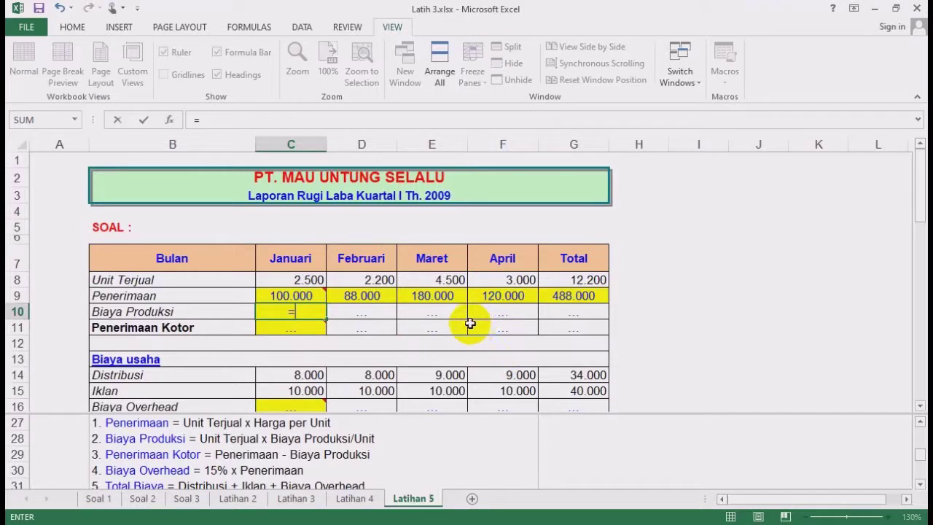
click(306, 285)
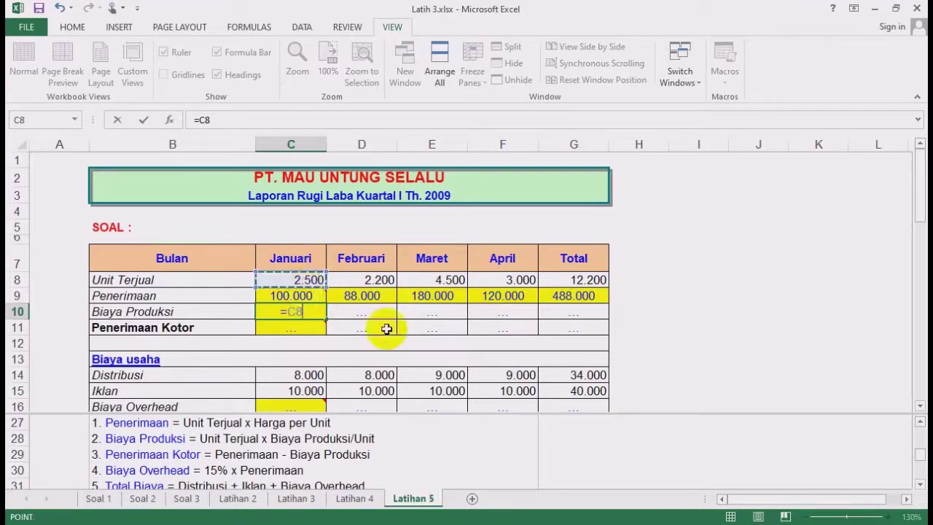
text(*)
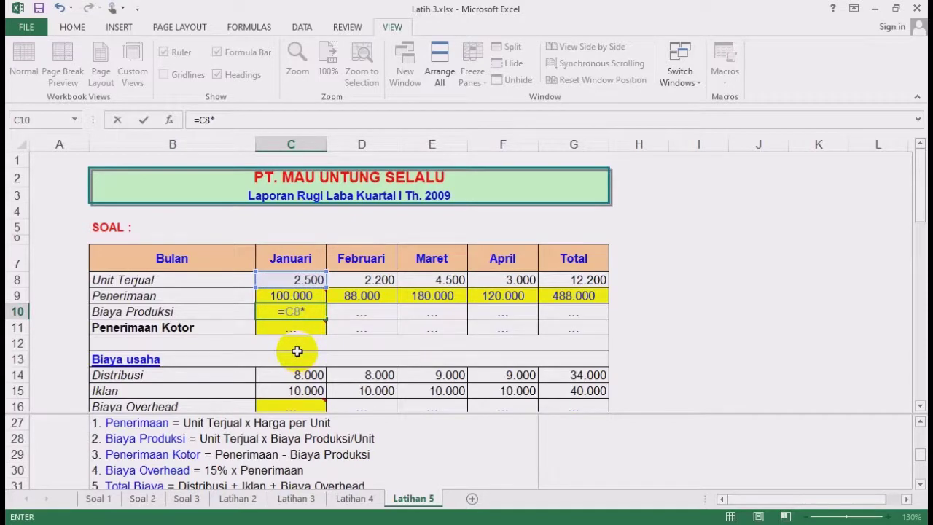
scroll(297, 351, down, 4)
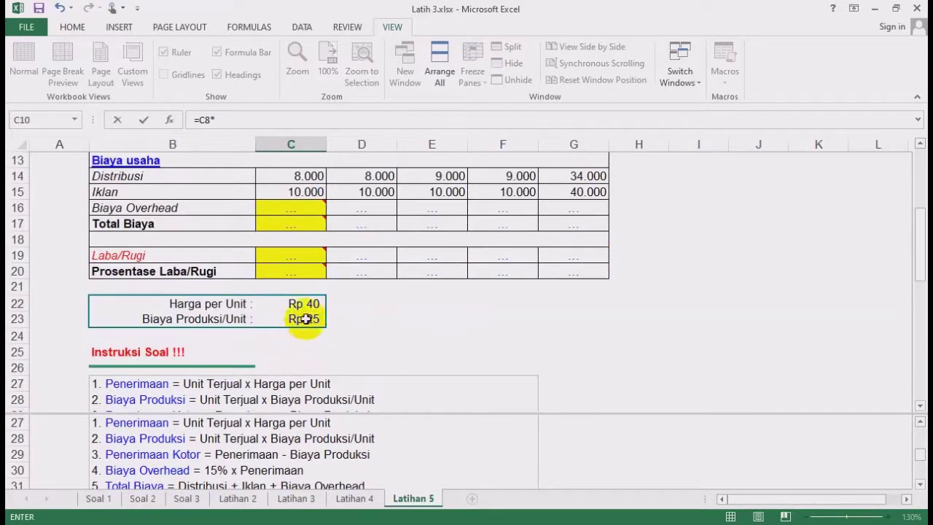
click(305, 318)
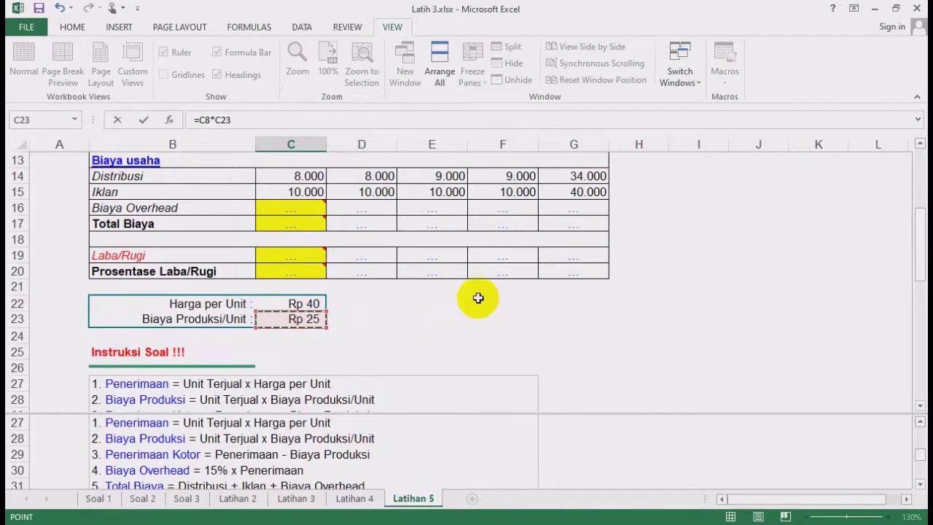
key(F4)
key(Return)
Fill the Biaya Produksi formula from C10 across to the Total column in G10
scroll(479, 298, up, 2)
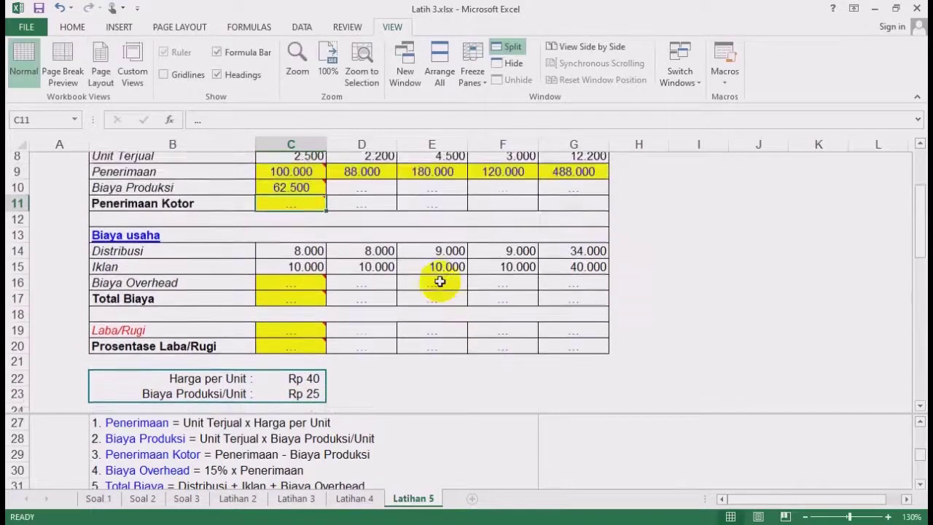
click(318, 191)
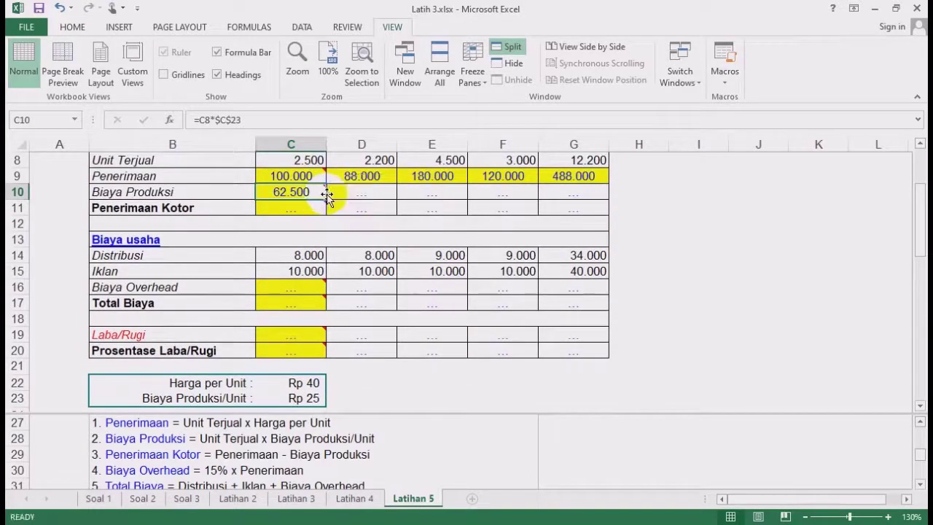
drag(323, 202, 592, 196)
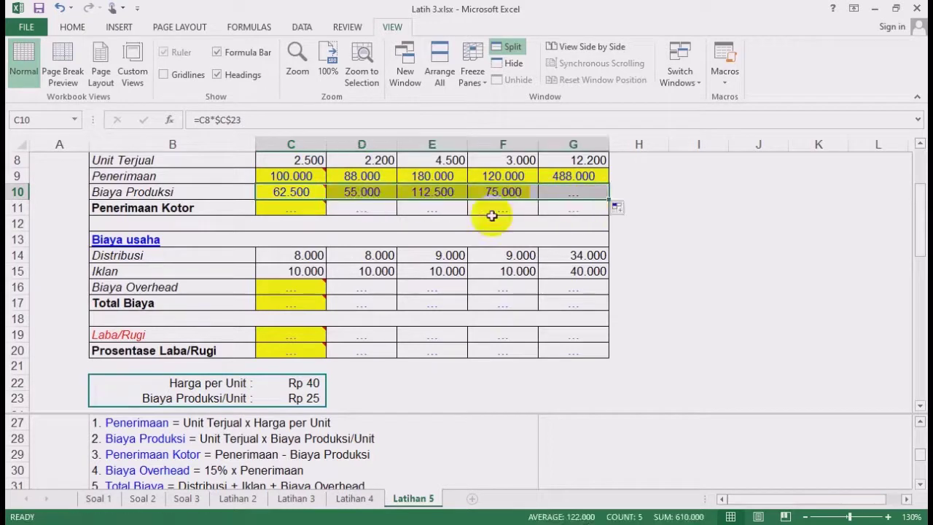
Enter the Penerimaan Kotor formula =C9-C10 in C11, subtracting Biaya Produksi from Penerimaan
click(296, 212)
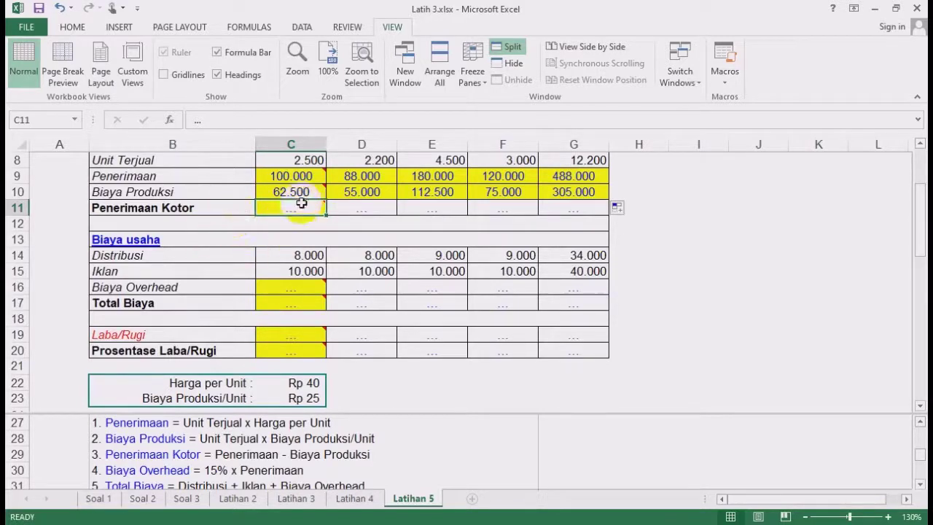
mouse_move(303, 205)
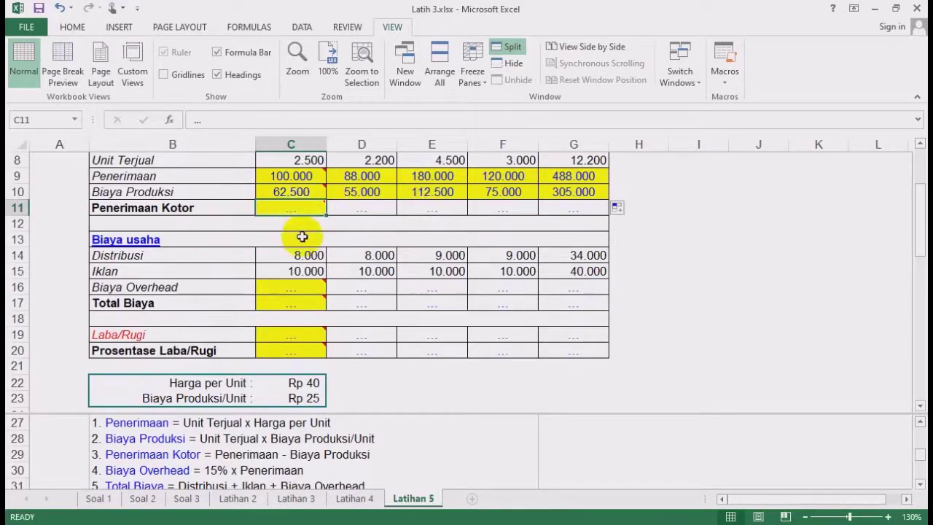
scroll(299, 209, up, 1)
text(=)
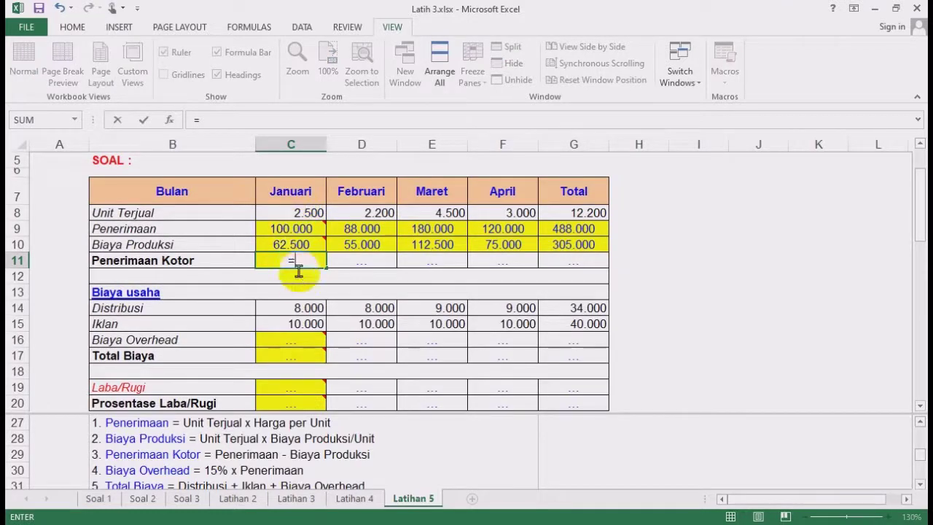
click(299, 229)
text(-)
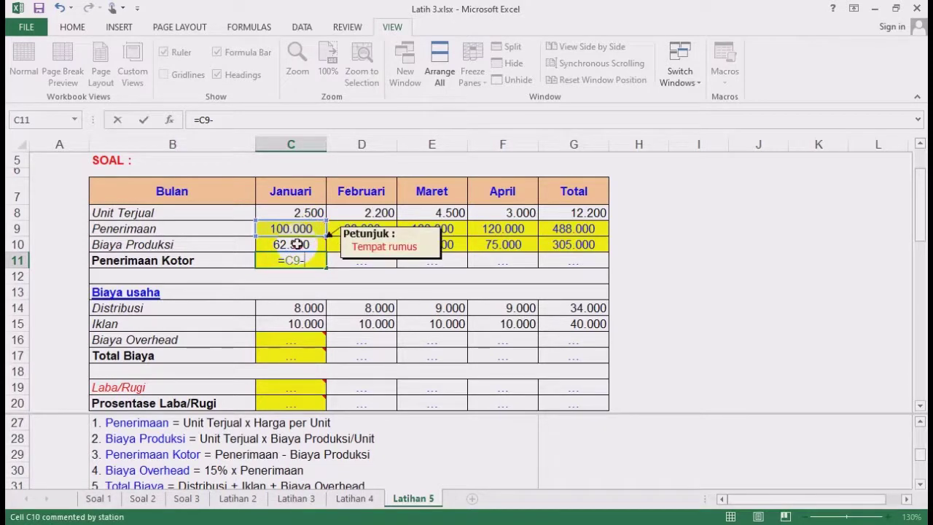
click(298, 244)
key(Return)
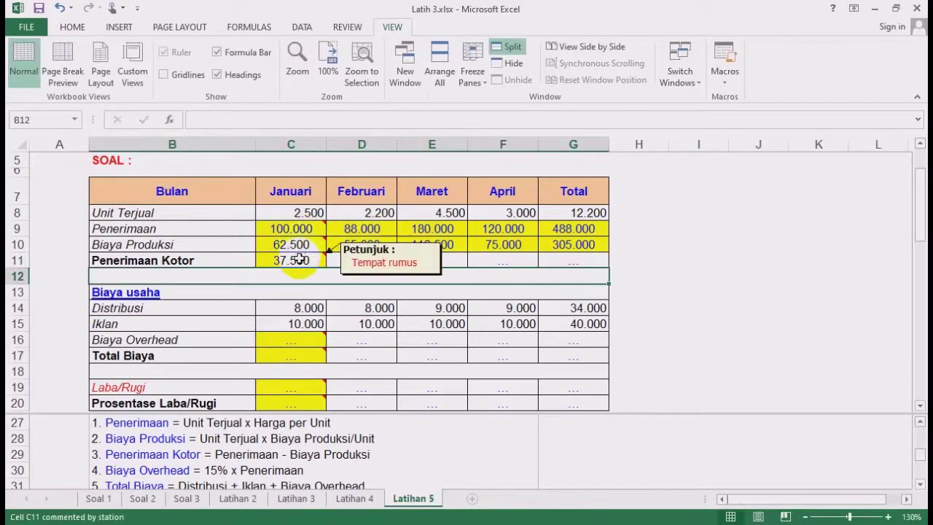
Fill the Penerimaan Kotor formula from C11 across to the Total column in G11
click(299, 259)
drag(326, 268, 587, 267)
click(241, 283)
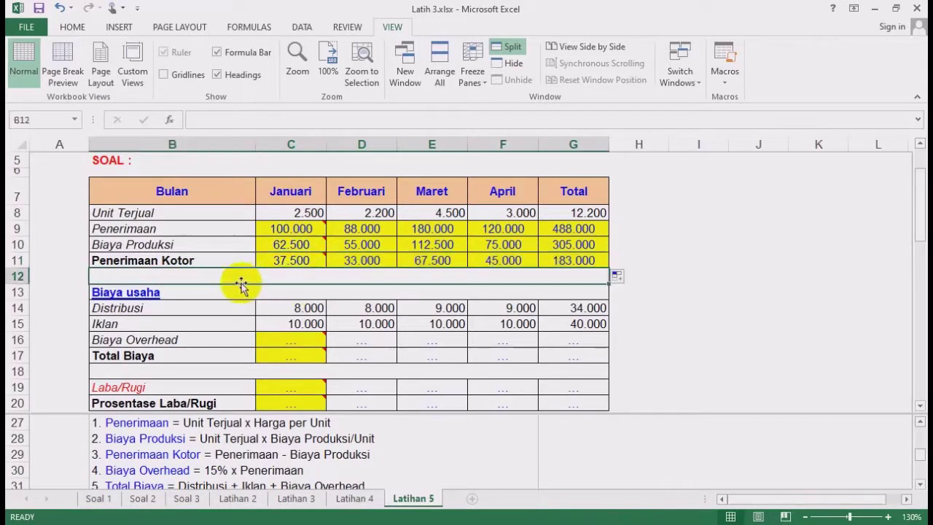
Start the Biaya Overhead formula in C16 with the percentage =15%
click(284, 340)
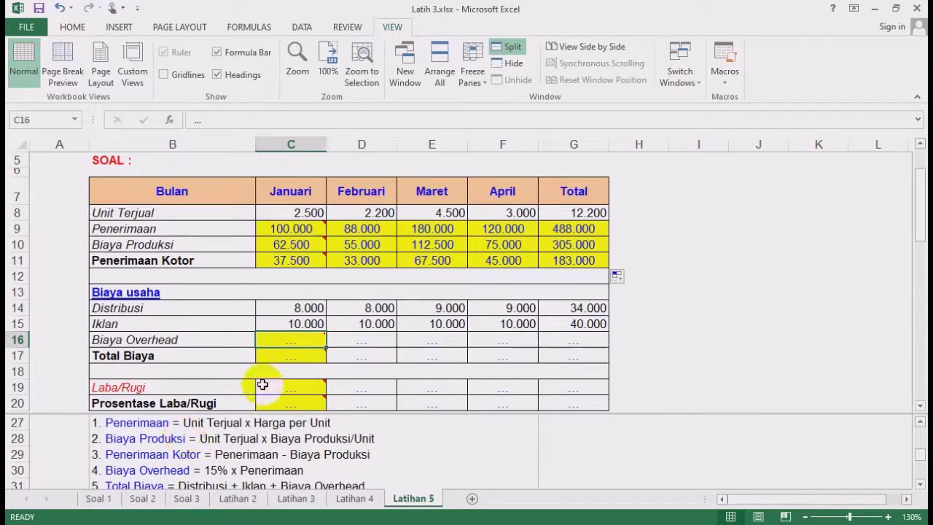
click(342, 324)
click(291, 339)
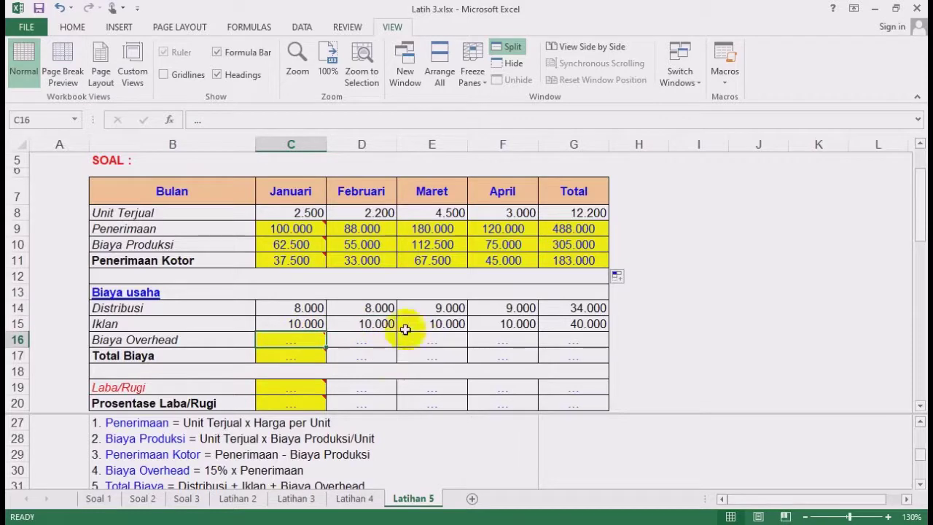
text(=15)
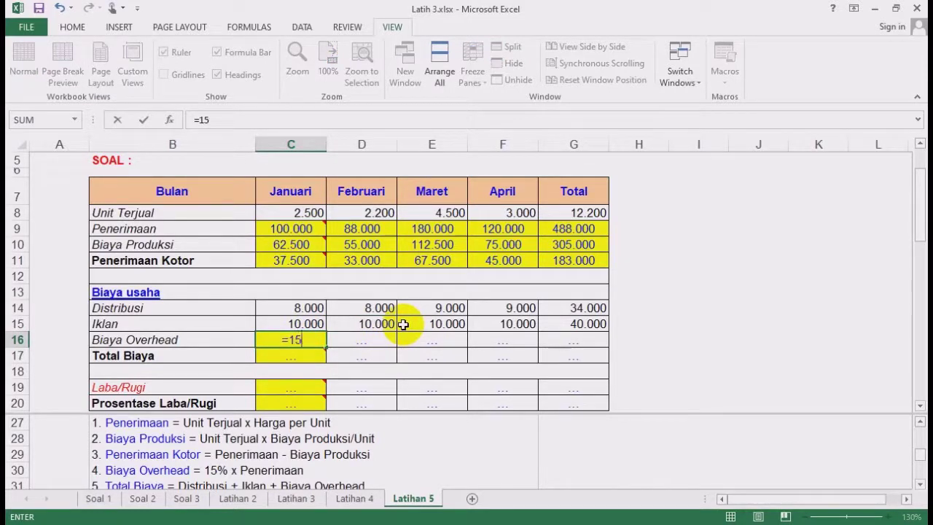
text(%)
Try writing the percentage in C16 as 15/100 and change it back to 15%
key(BackSpace)
text(/100)
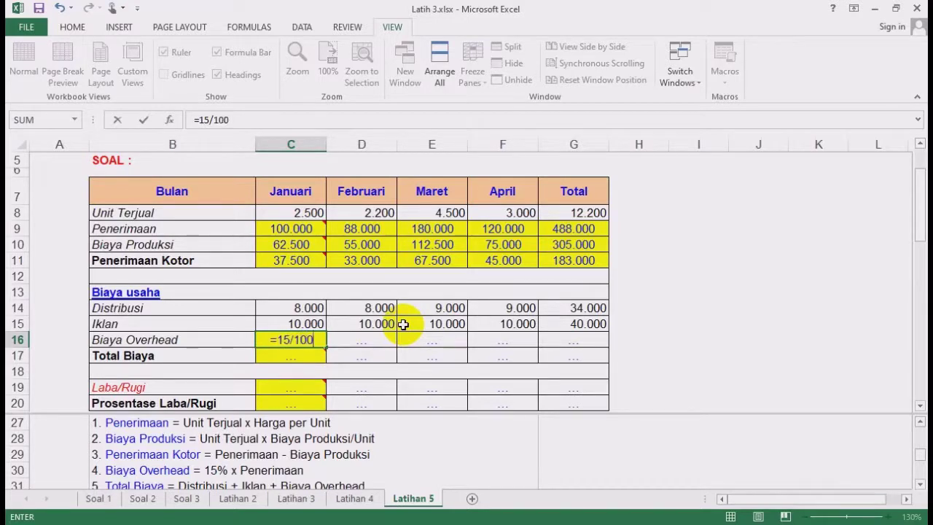
key(BackSpace)
key(BackSpace)
key(BackSpace)
key(BackSpace)
text(%)
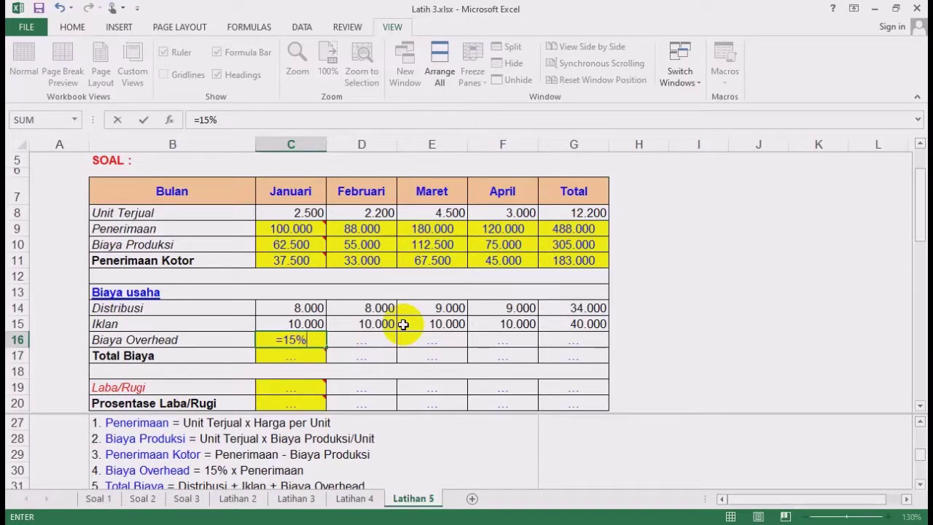
Complete the Biaya Overhead formula in C16 as =15%*C9, multiplying the percentage by Januari's Penerimaan
text(*)
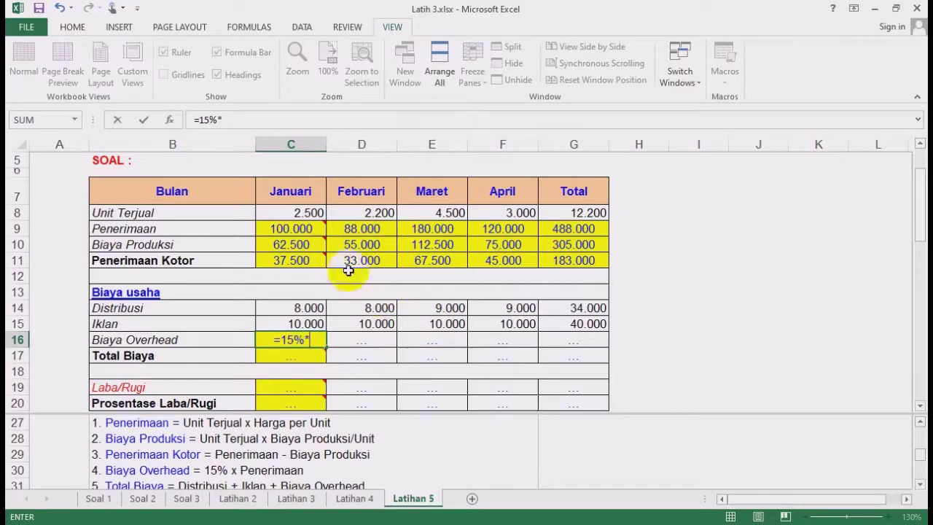
click(300, 228)
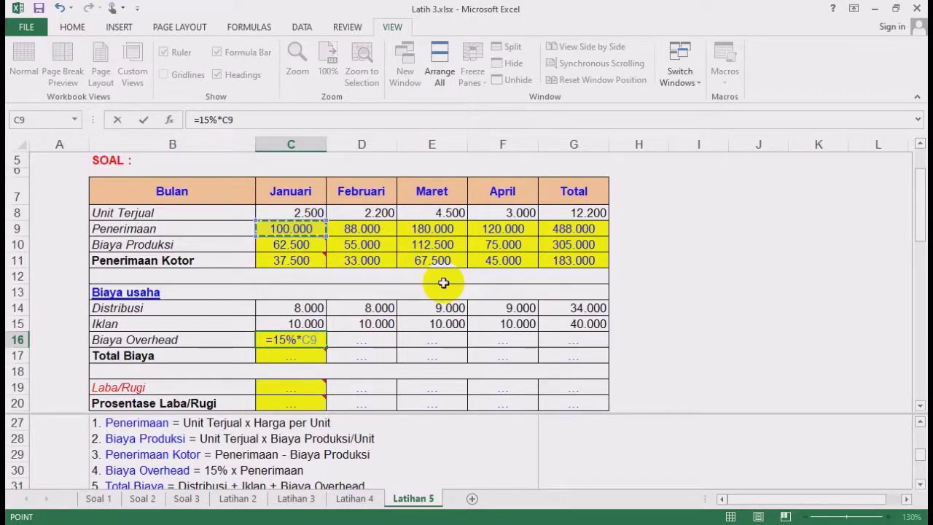
key(Return)
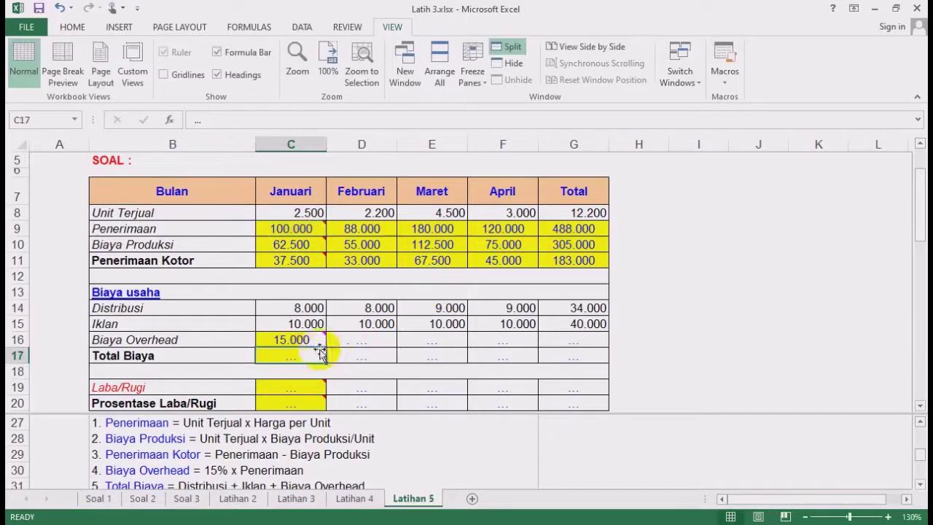
Fill the Biaya Overhead formula from C16 across to the Total column in G16
click(311, 345)
drag(311, 344, 595, 342)
click(301, 357)
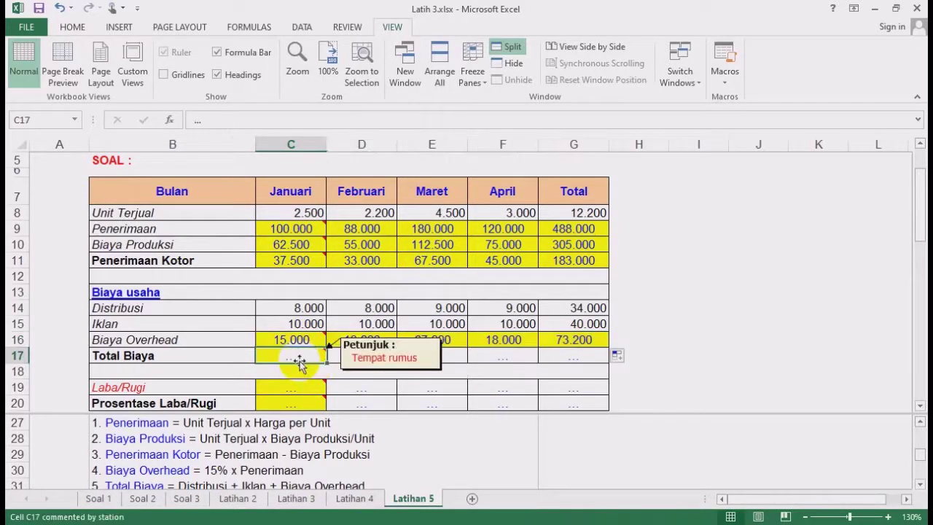
Examine the Total Biaya instruction in row 31 and its Januari source cells: Distribusi C14, Iklan C15 and Biaya Overhead C16
click(301, 471)
click(920, 485)
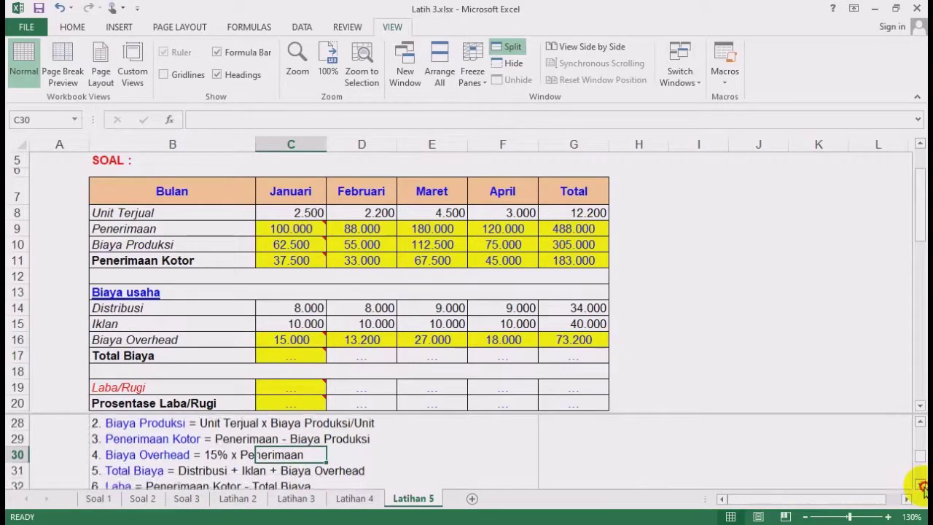
click(921, 484)
click(920, 484)
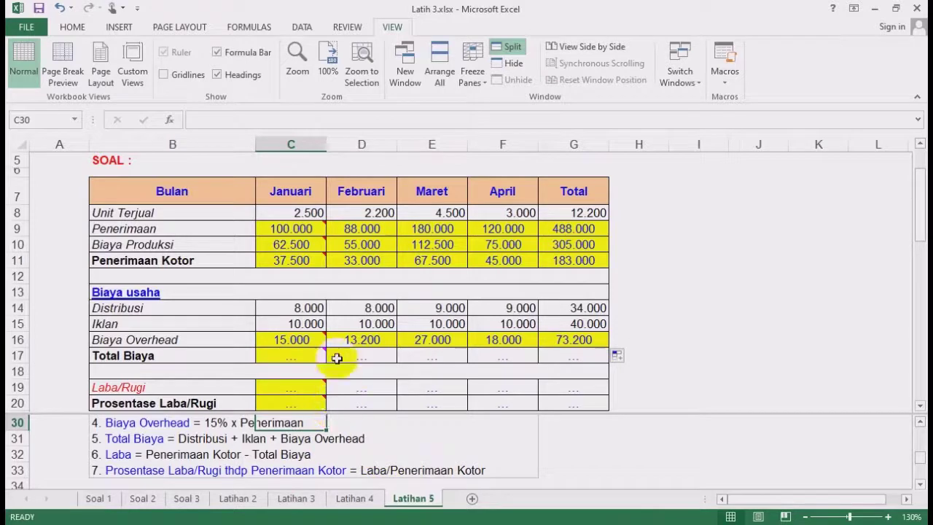
click(302, 358)
click(313, 308)
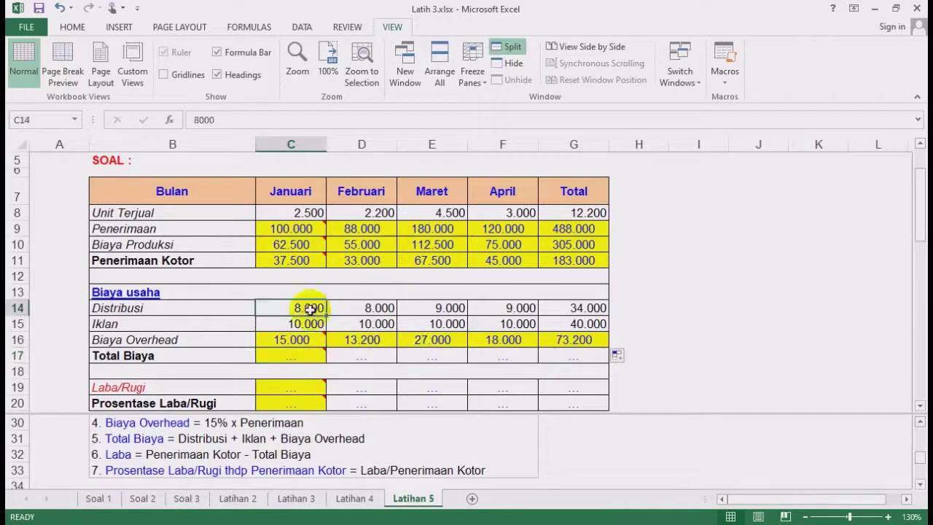
click(308, 321)
click(305, 337)
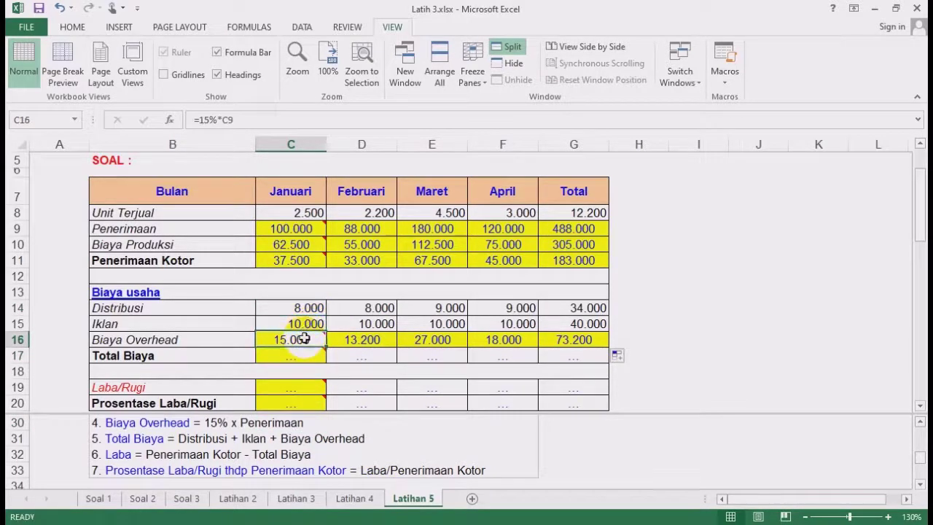
Calculate Januari's Total Biaya in C17 as =SUM(C14:C16) and fill the formula across to the Total column in G17
click(297, 355)
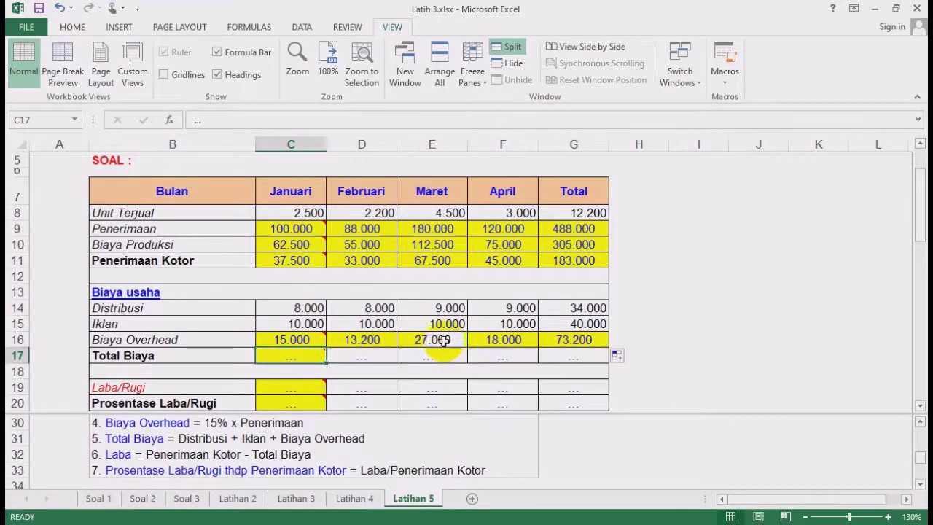
text(=a)
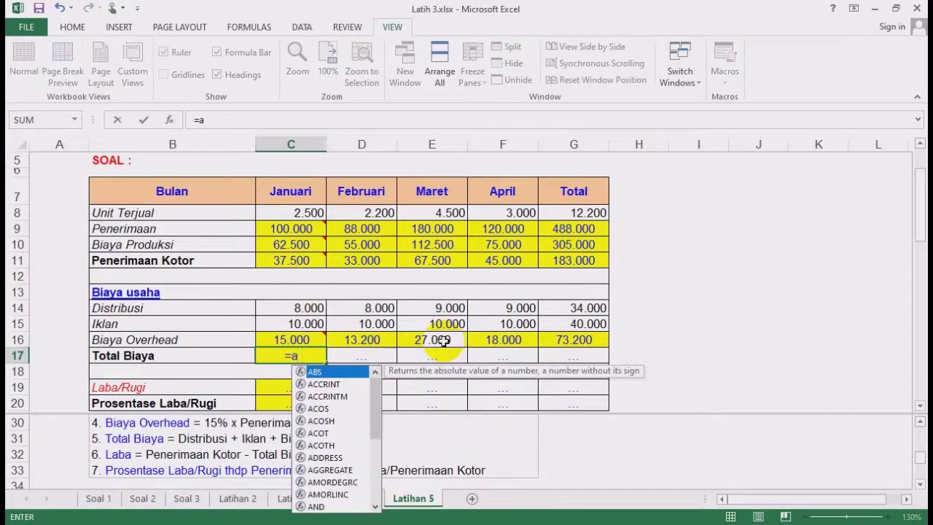
text(um()
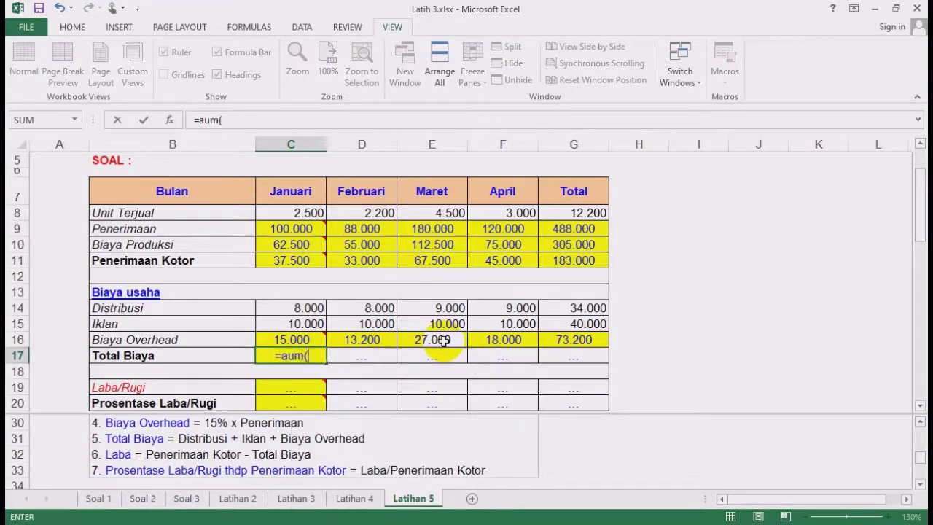
key(BackSpace)
key(BackSpace)
key(BackSpace)
key(BackSpace)
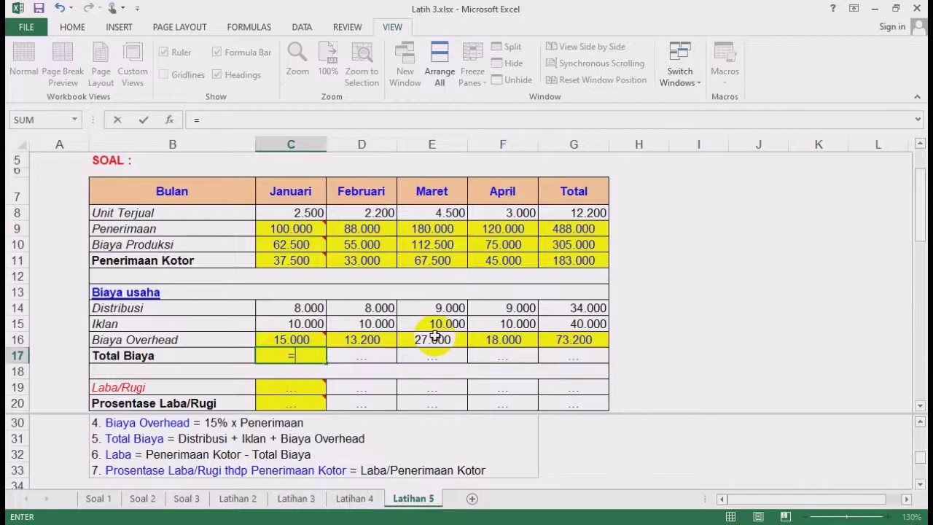
text(sum()
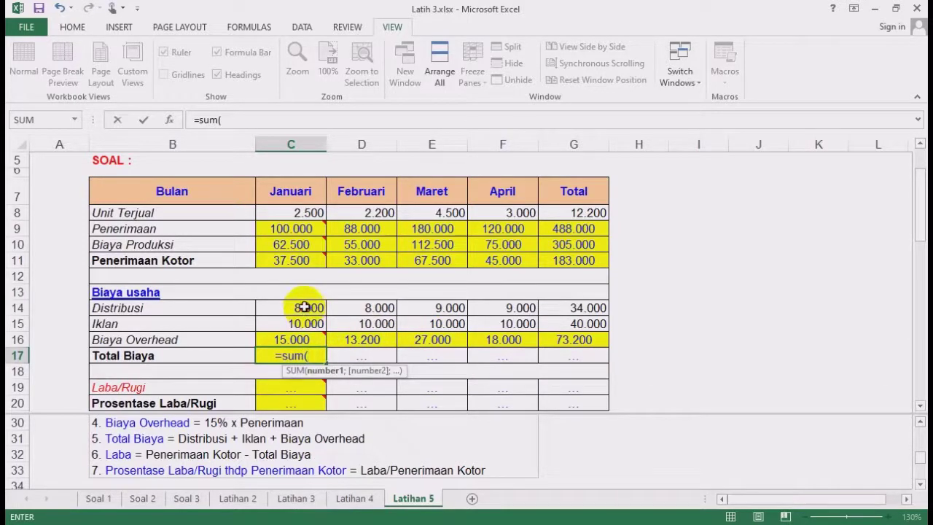
drag(305, 307, 302, 339)
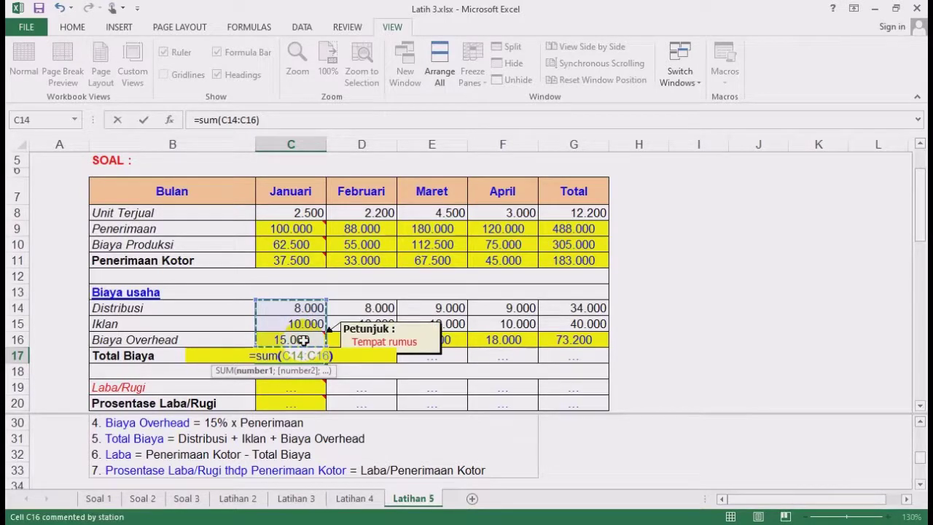
key(Return)
click(309, 355)
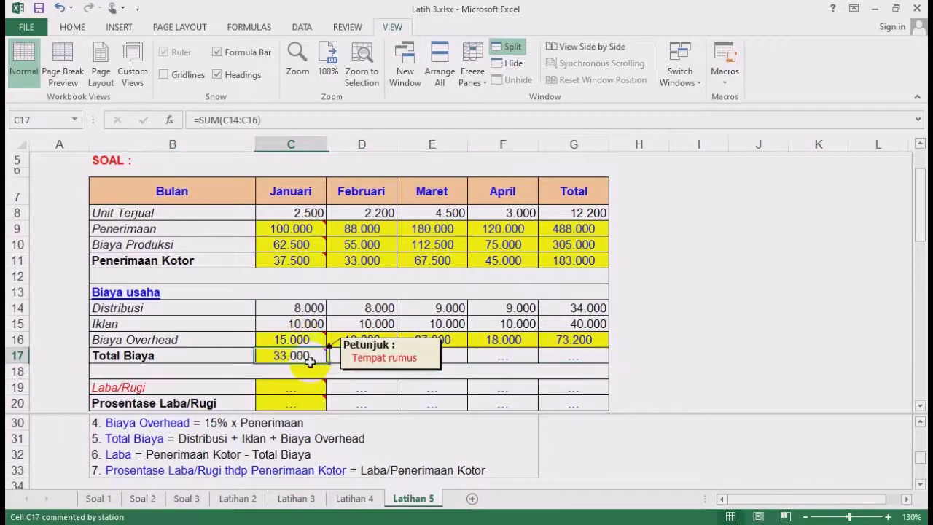
drag(326, 362, 578, 358)
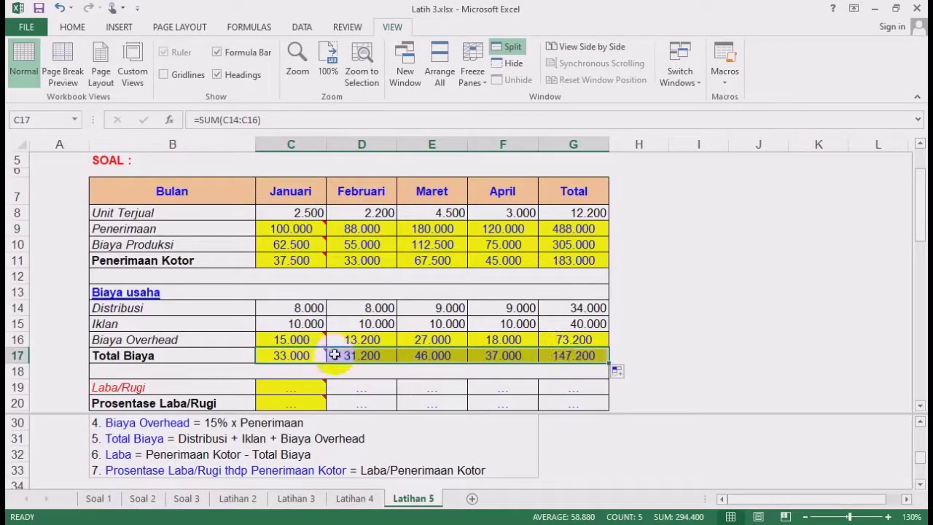
Calculate Januari's Laba/Rugi in C19 as =C11-C17 and fill the formula across to the Total column in G19
scroll(317, 352, down, 1)
click(292, 337)
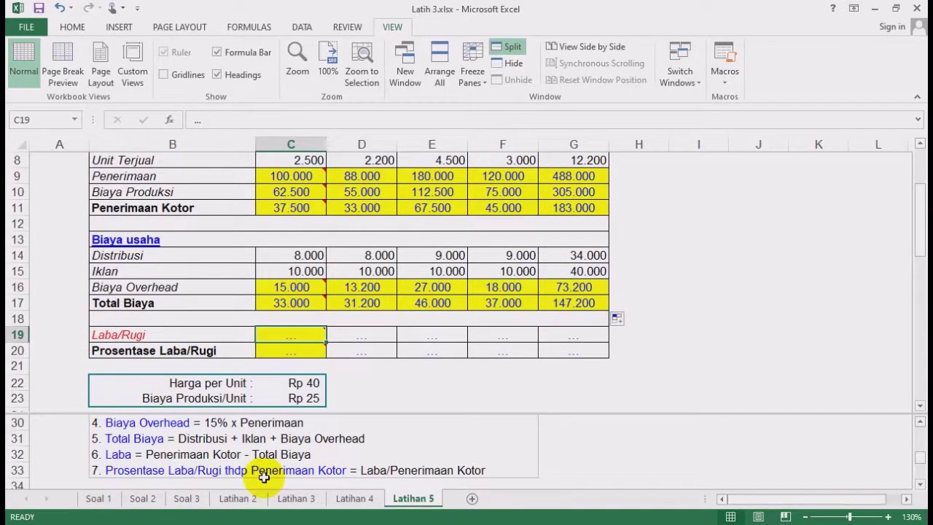
click(365, 336)
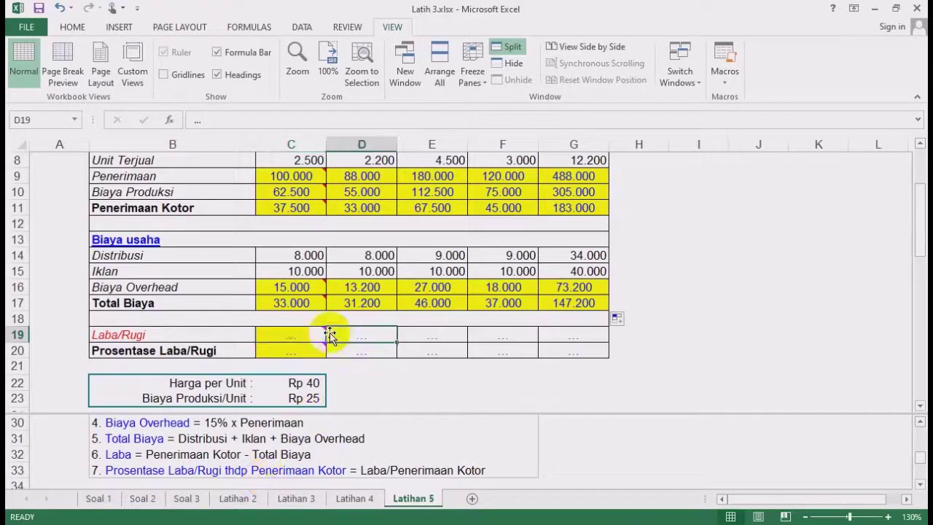
click(297, 335)
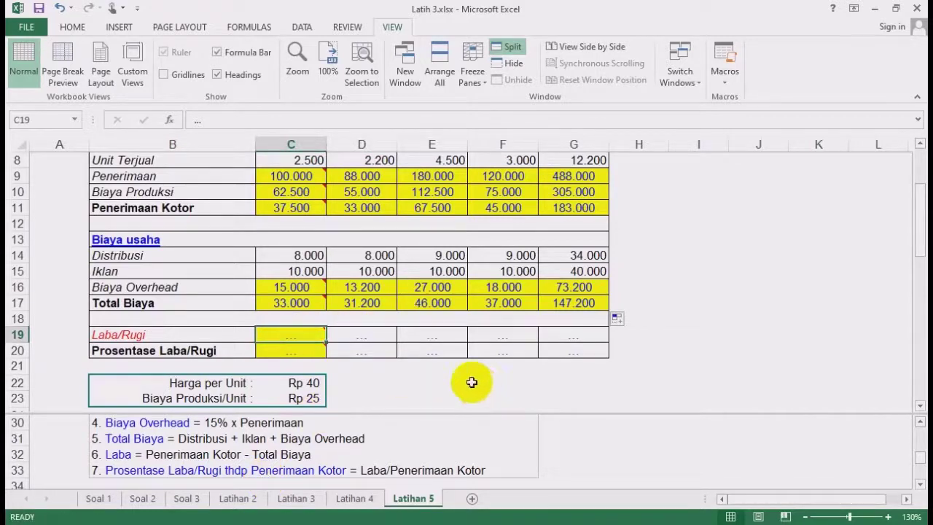
text(=)
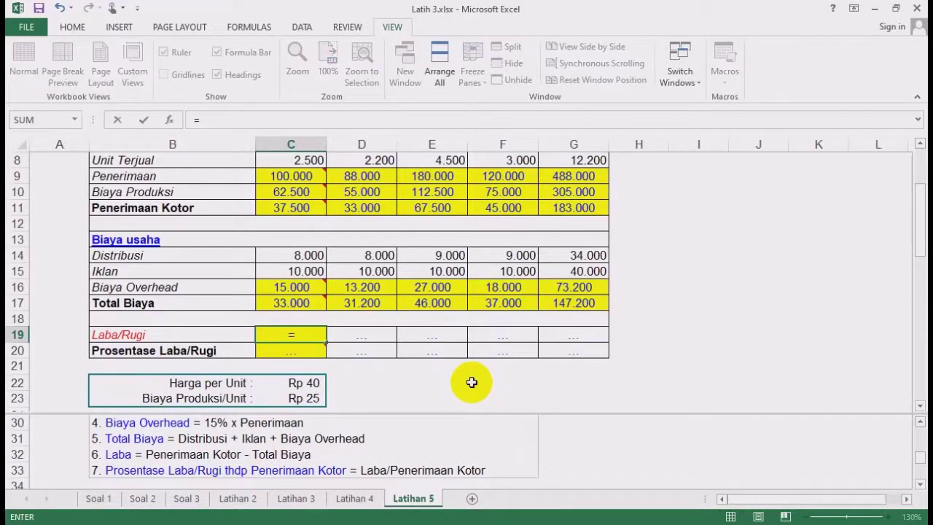
click(299, 208)
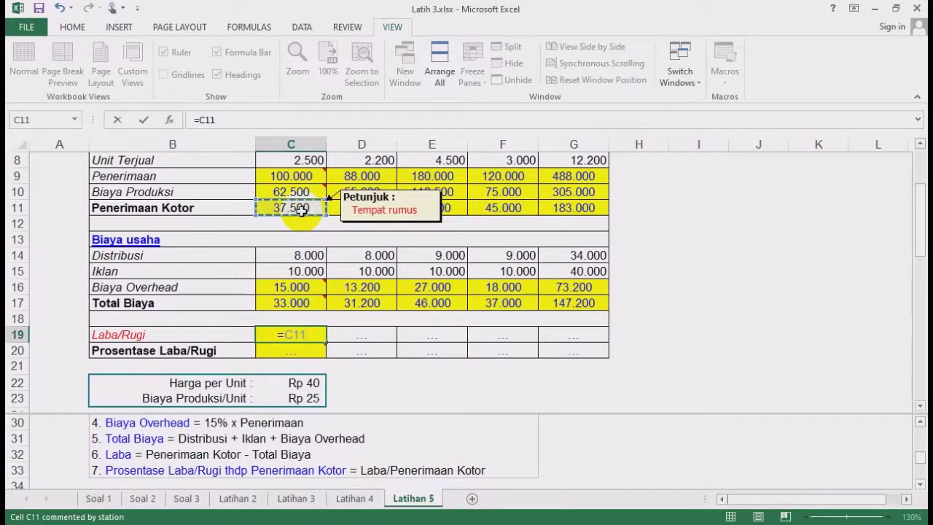
text(-)
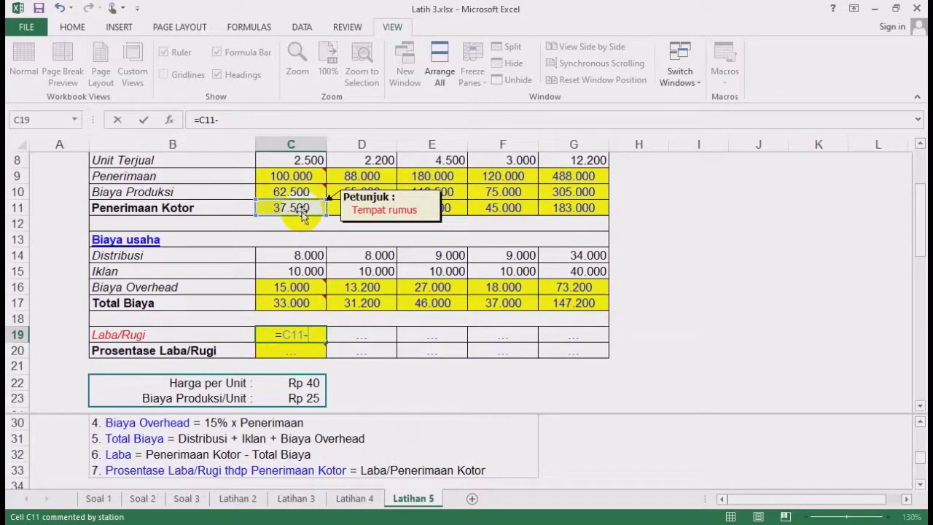
click(293, 301)
key(Return)
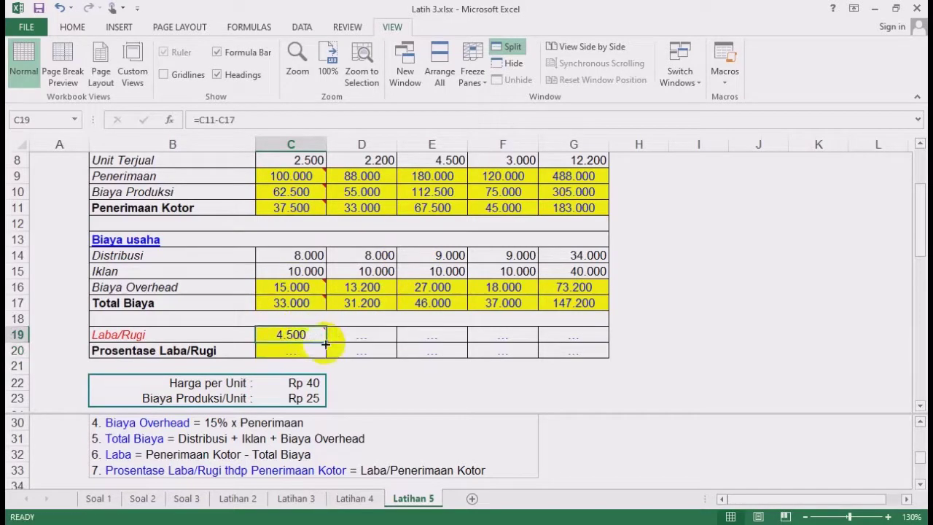
drag(325, 343, 587, 348)
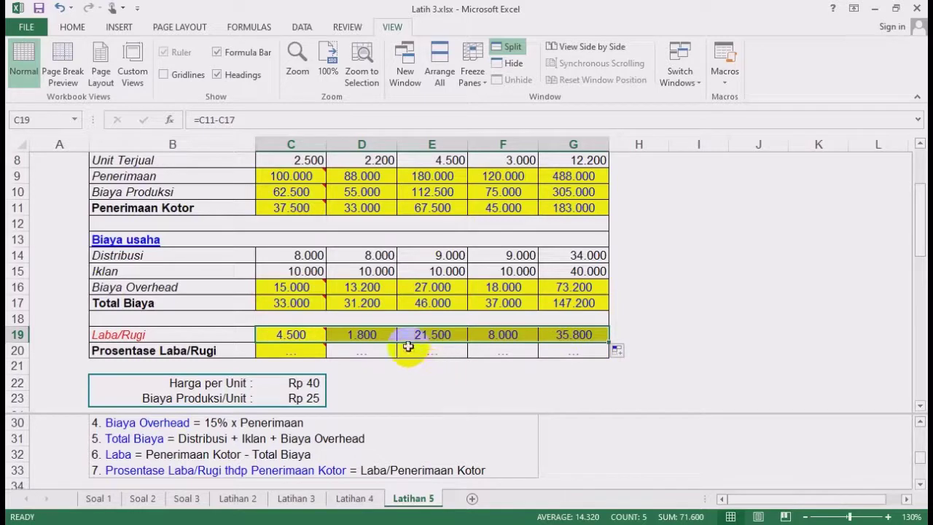
Examine the Prosentase Laba/Rugi instruction in row 33 and its Januari source cells: Laba/Rugi C19 and Penerimaan Kotor C11
click(921, 484)
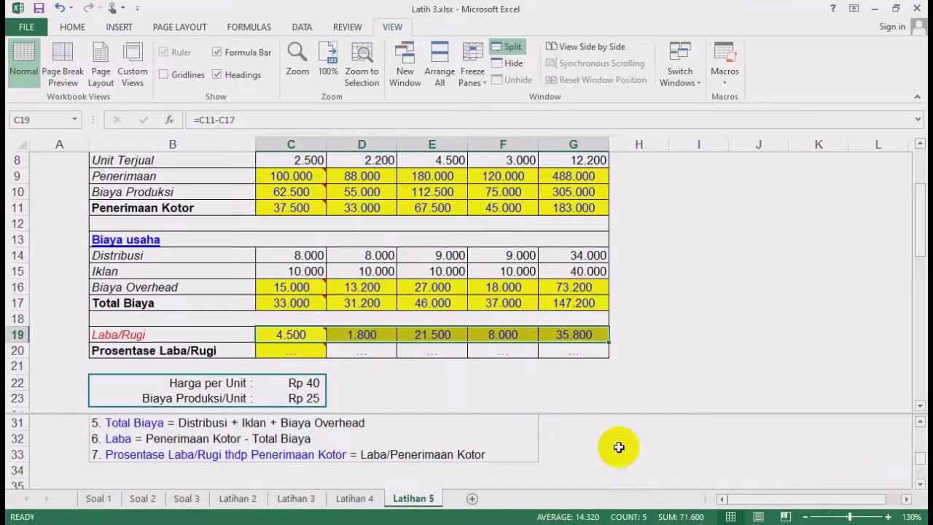
click(291, 351)
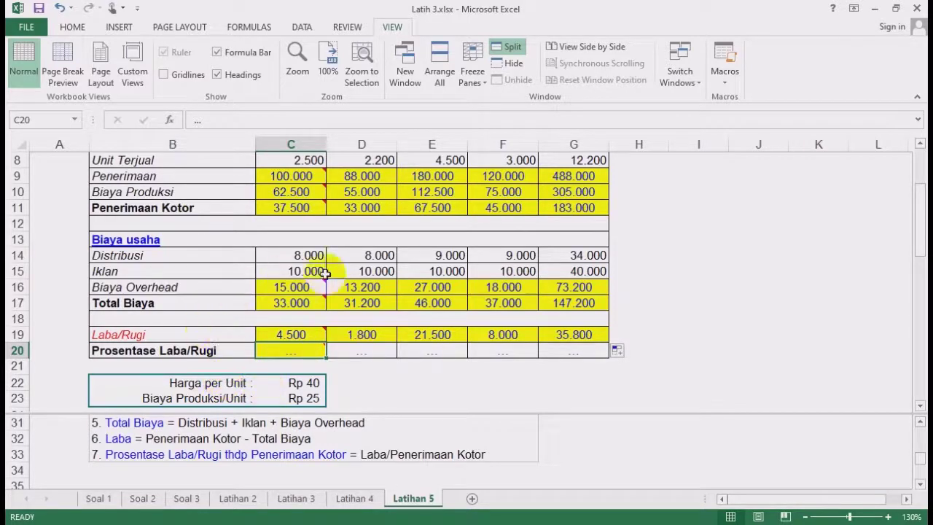
click(297, 334)
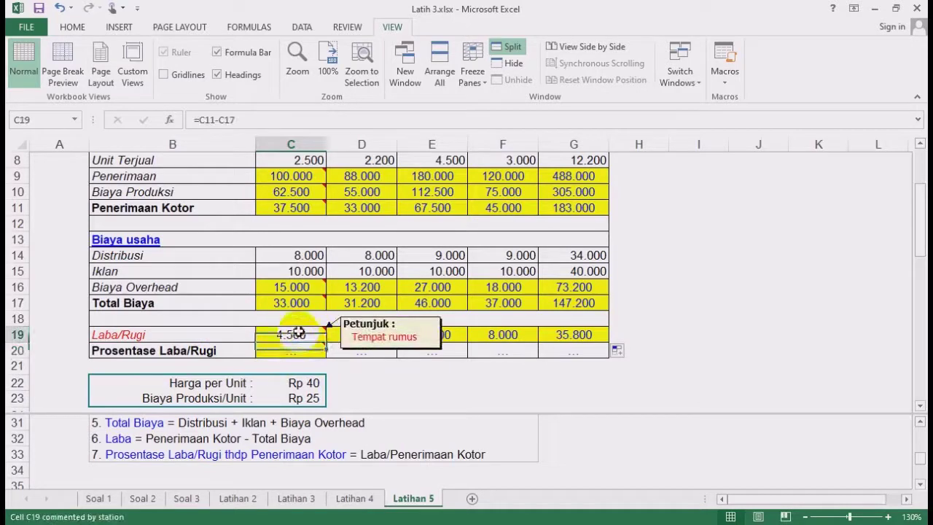
drag(298, 334, 584, 333)
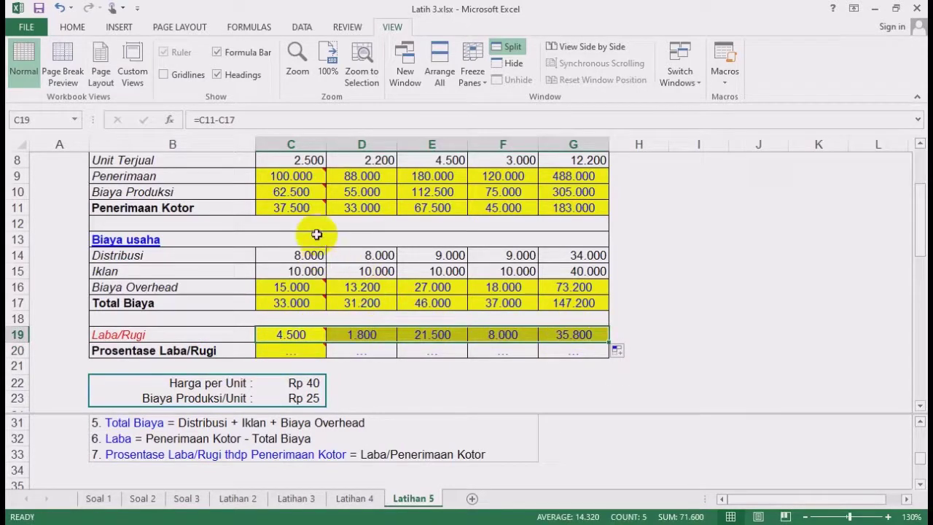
click(291, 208)
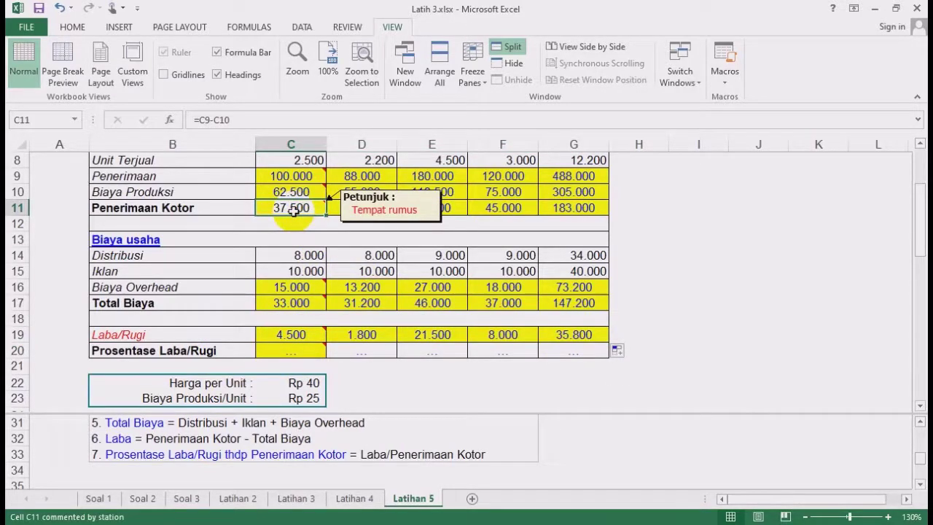
click(292, 350)
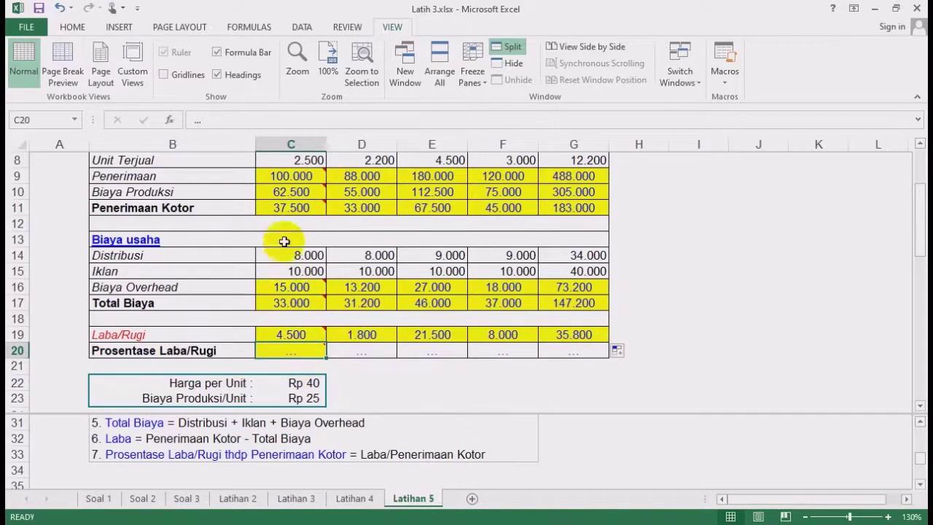
click(290, 211)
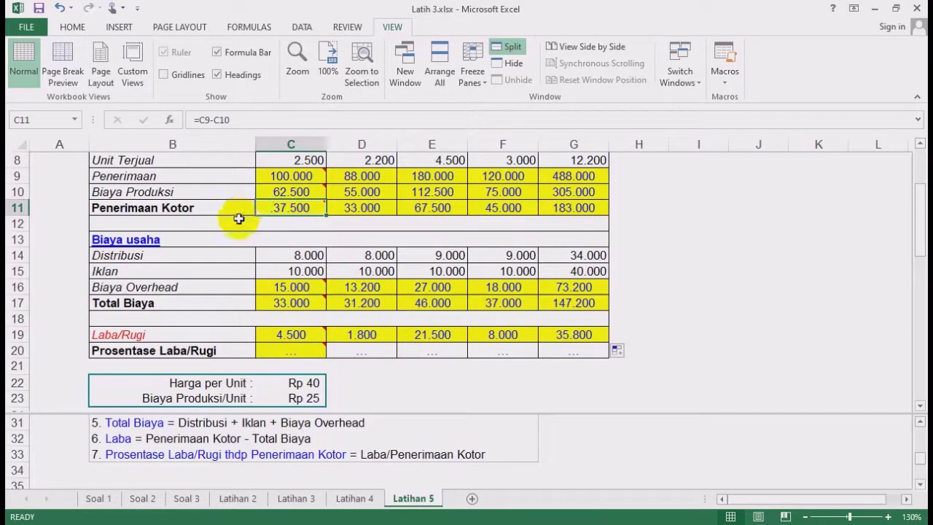
mouse_move(312, 209)
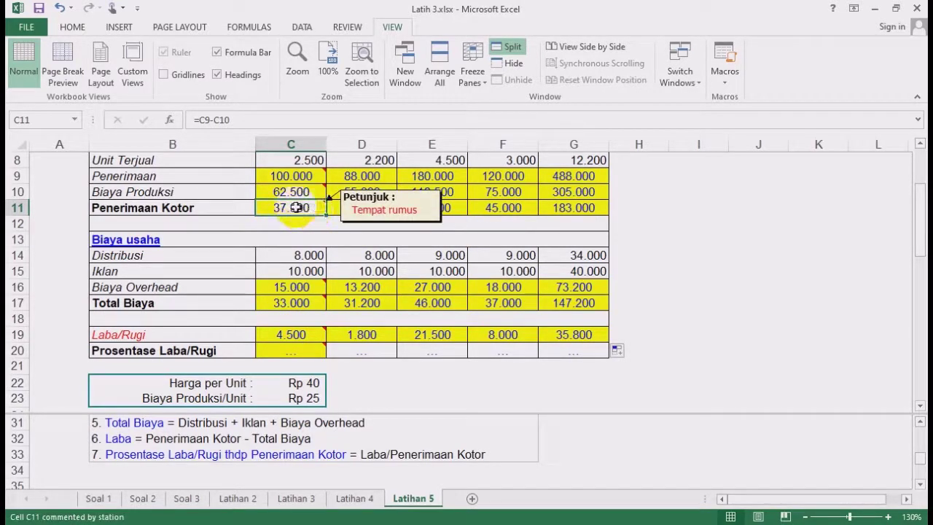
click(296, 334)
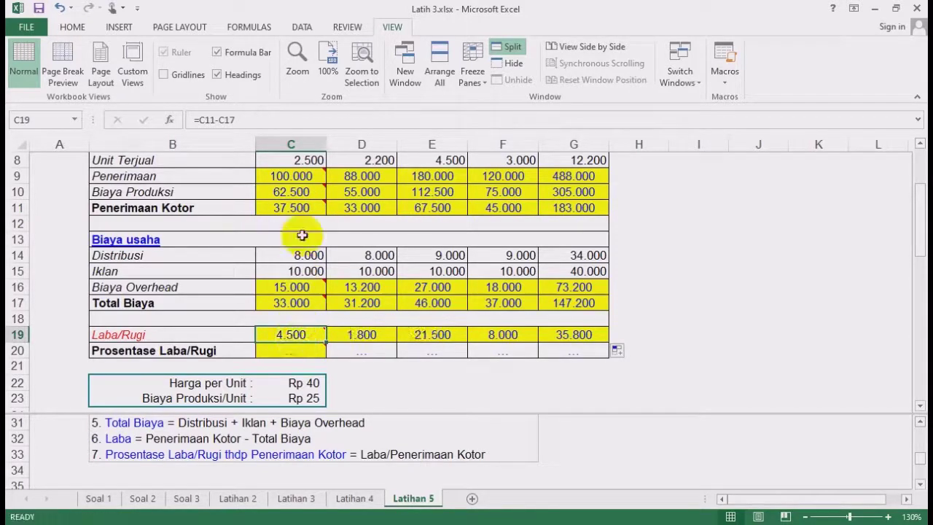
click(302, 208)
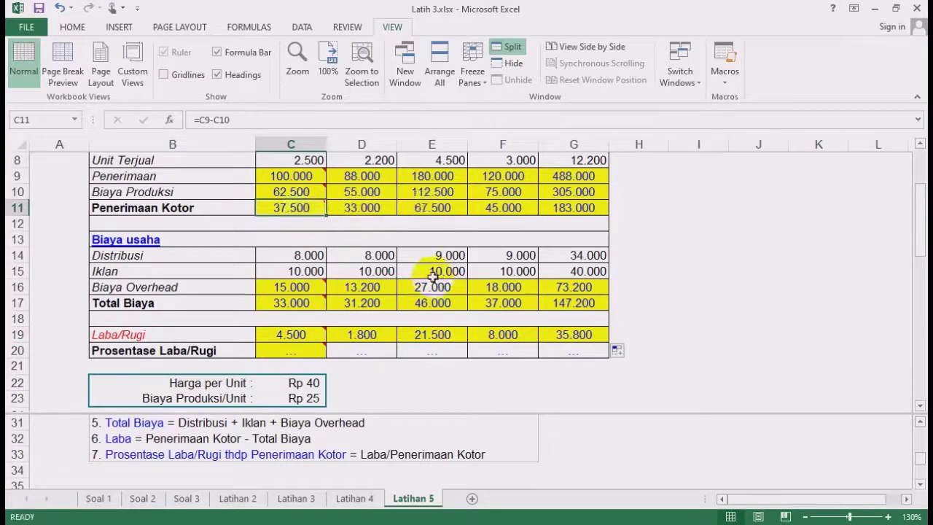
Enter 100000 as an example amount in the empty cell I11 beside the table
click(702, 209)
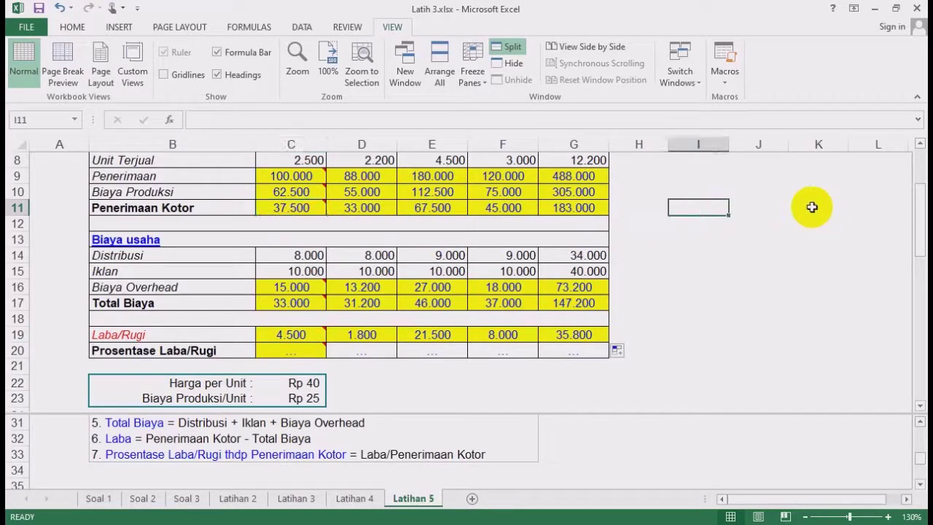
text(100)
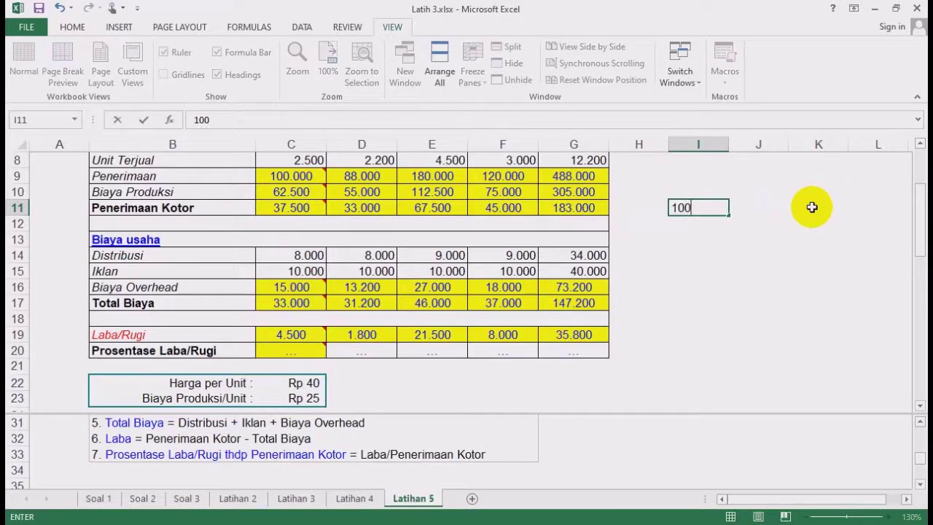
text(000)
key(Return)
Format the example amount in I11 with a thousands separator and no decimal places
click(698, 207)
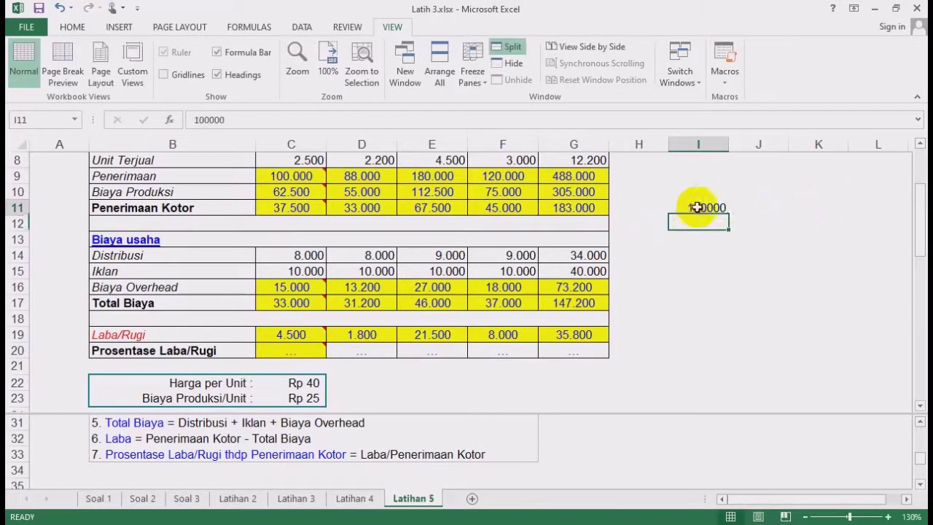
click(74, 27)
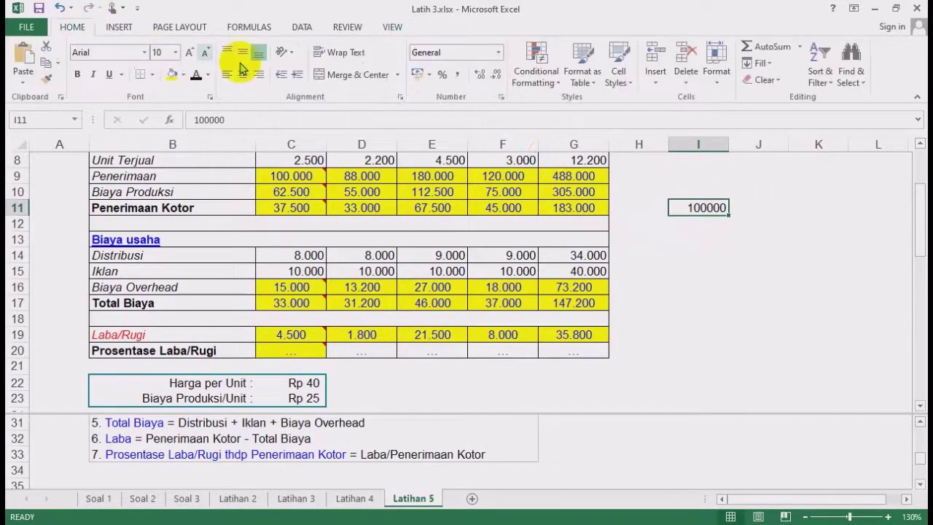
click(457, 75)
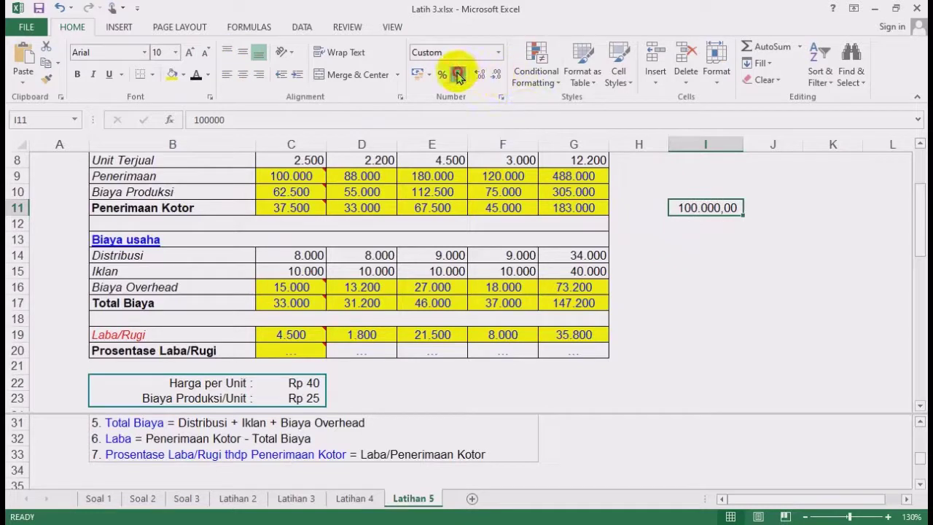
click(495, 75)
click(495, 75)
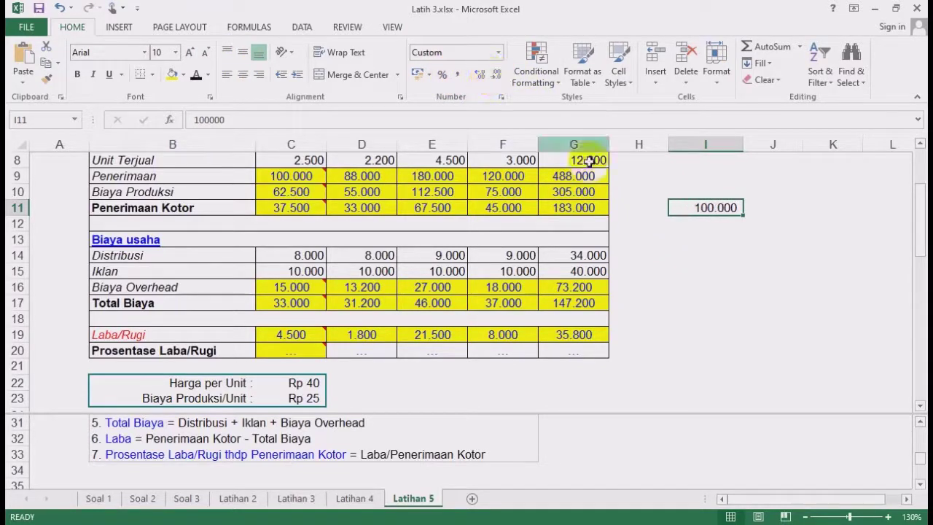
Enter 50000 as a second example amount in I12, directly below the first one beside the table
click(715, 236)
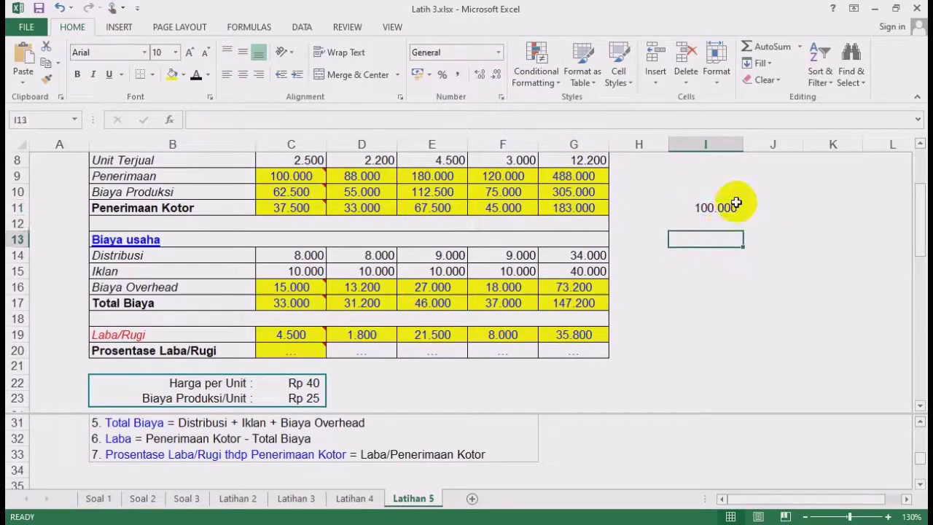
key(Up)
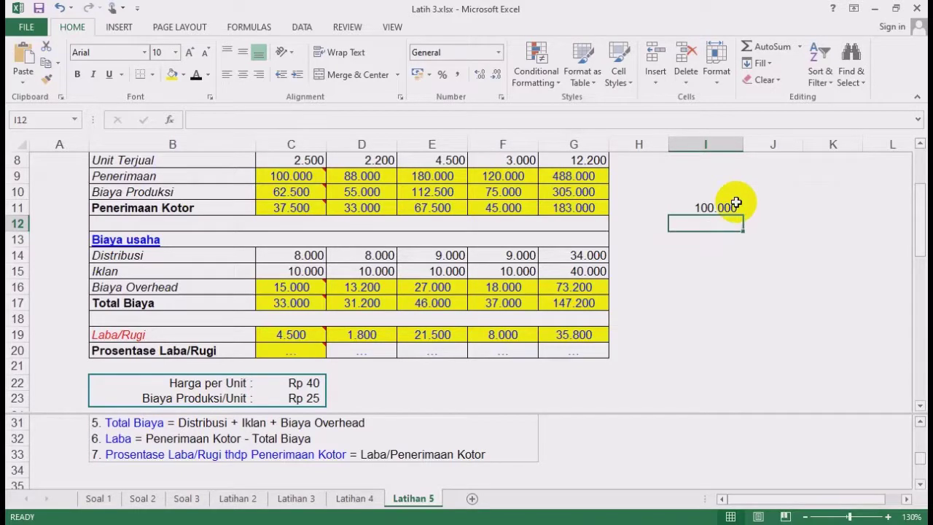
text(50)
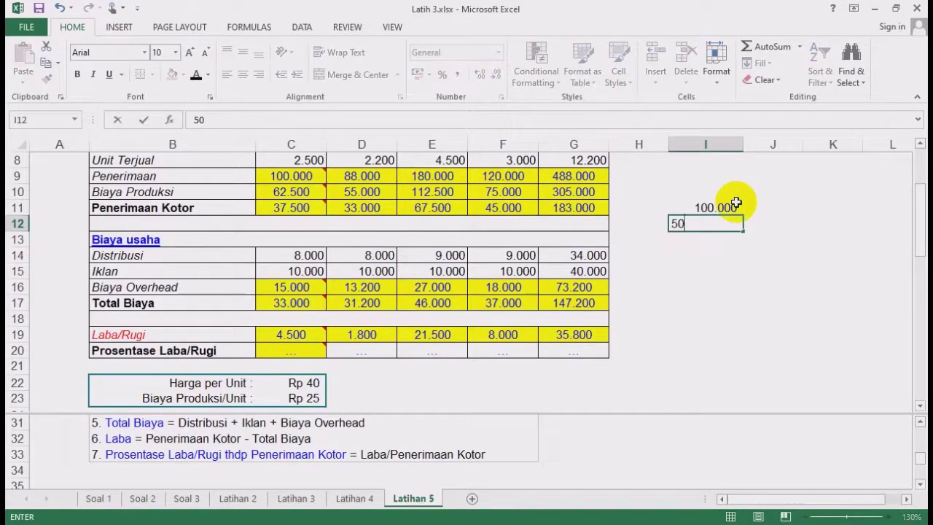
text(.000)
key(Return)
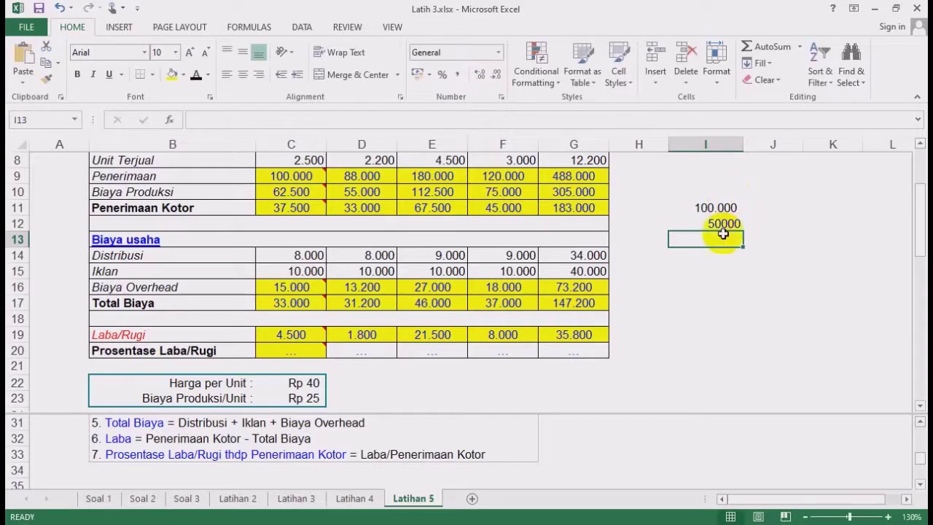
Format the example amount in I12 with a thousands separator and no decimal places
click(720, 226)
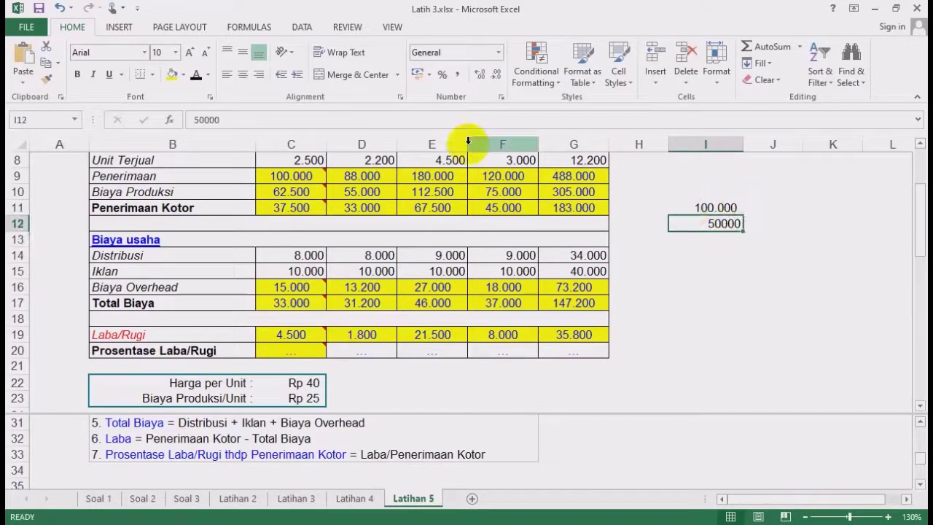
click(457, 75)
click(495, 80)
click(496, 80)
click(809, 237)
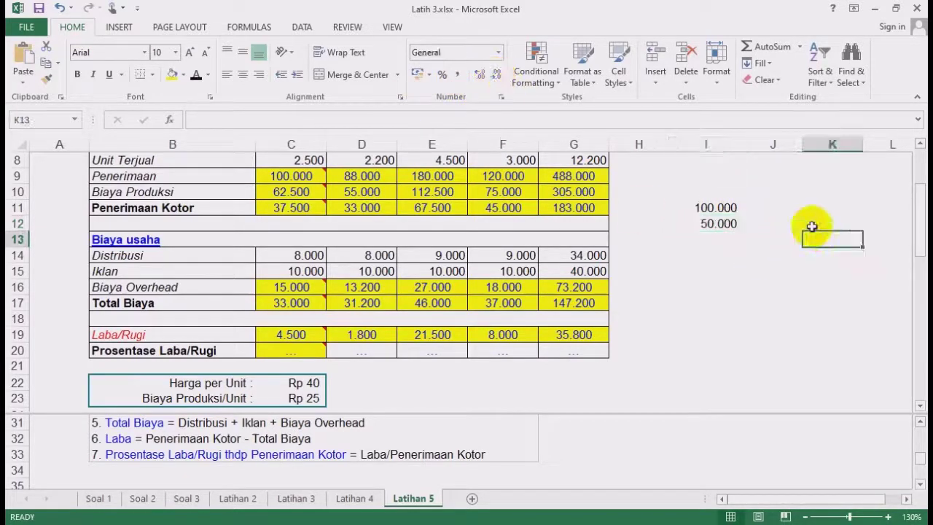
Clear the example amounts in I11 and I12 beside the table
click(711, 209)
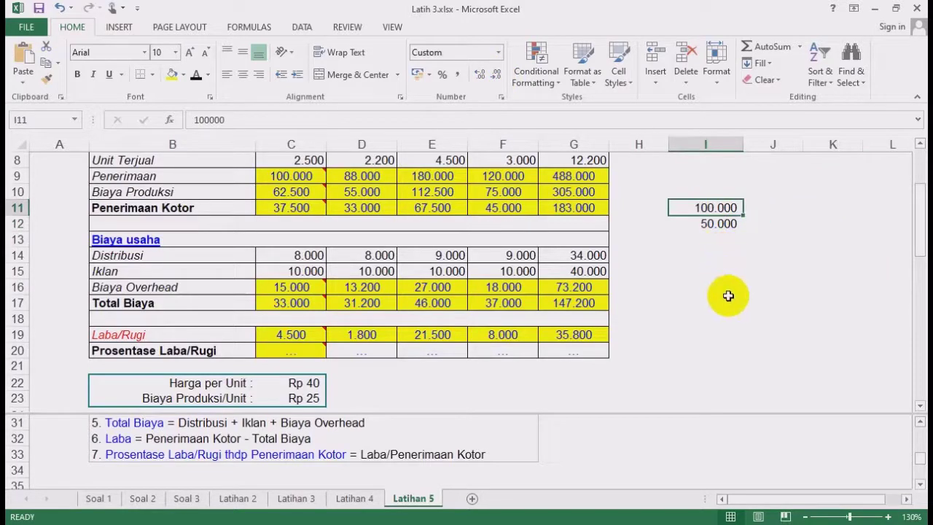
click(718, 225)
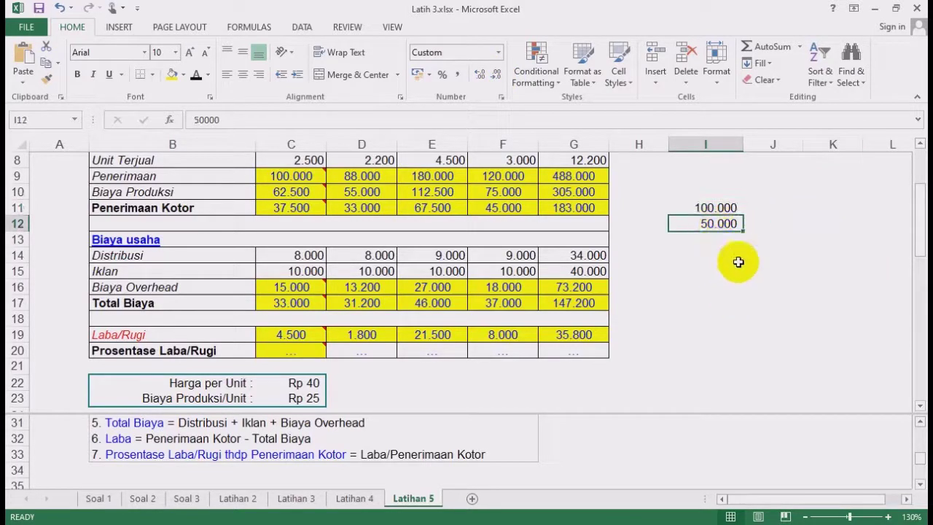
click(715, 206)
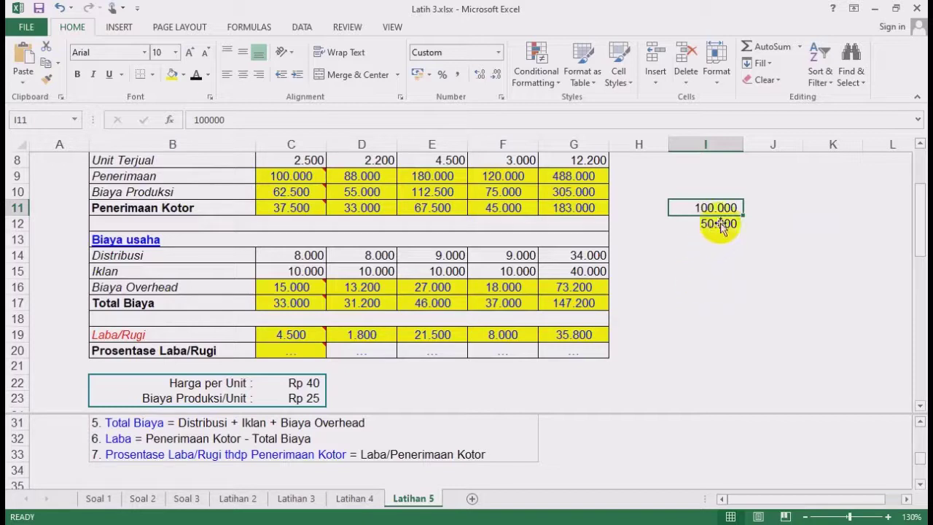
drag(723, 189, 732, 232)
key(Delete)
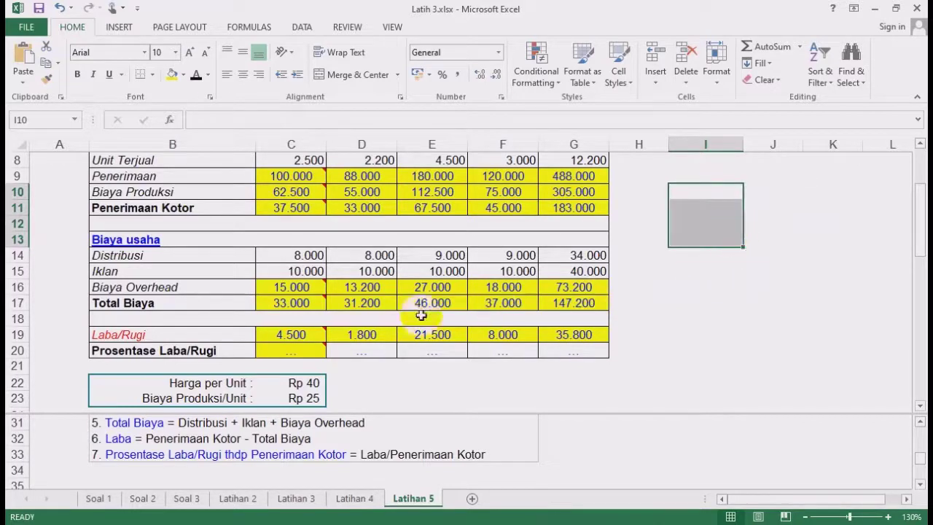
Calculate Januari's Prosentase Laba/Rugi in C20 by dividing Laba/Rugi by Penerimaan Kotor with =C19/C11
click(291, 336)
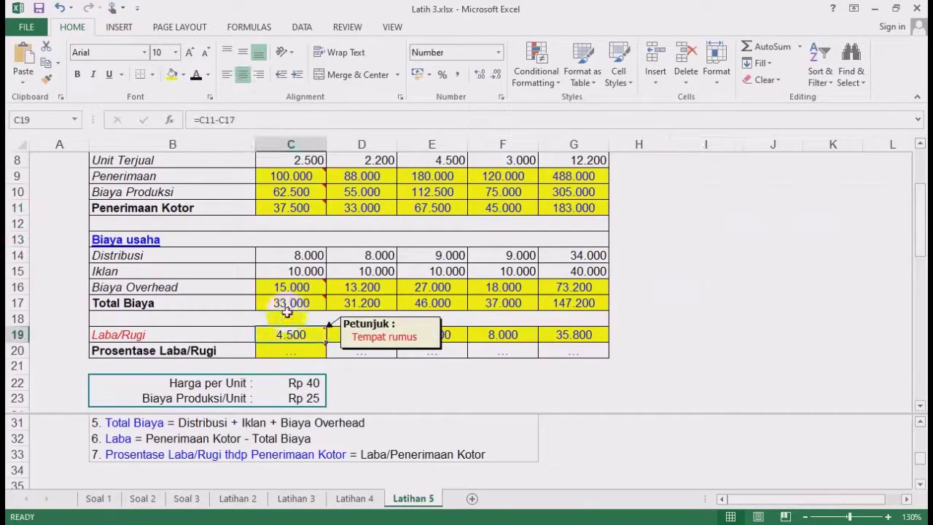
click(281, 209)
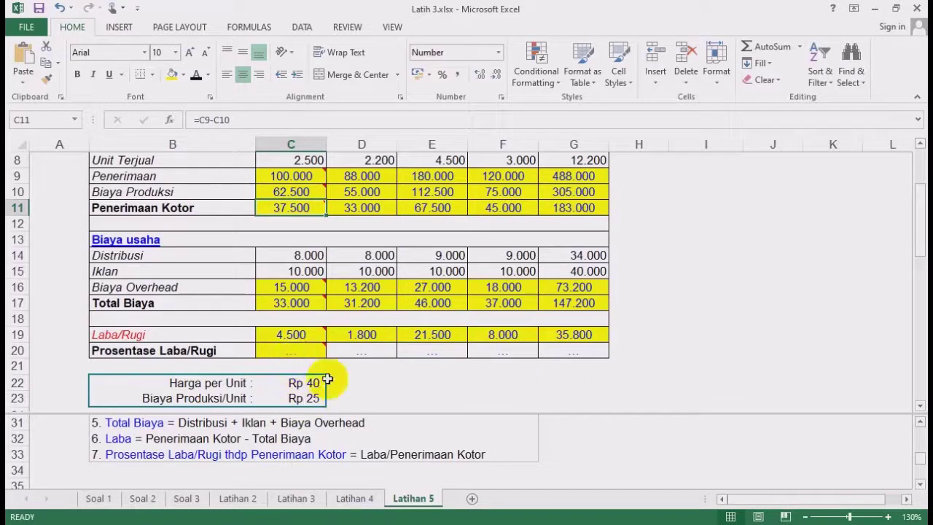
click(291, 349)
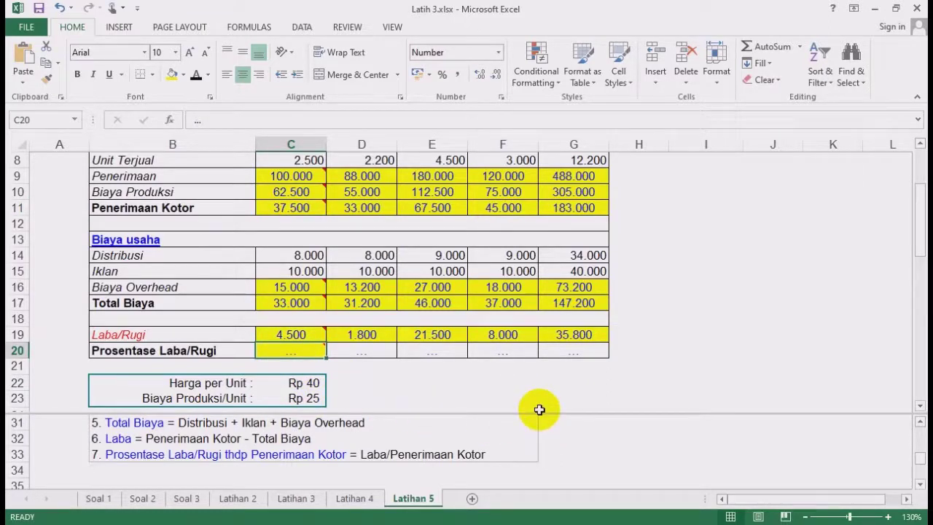
text(=)
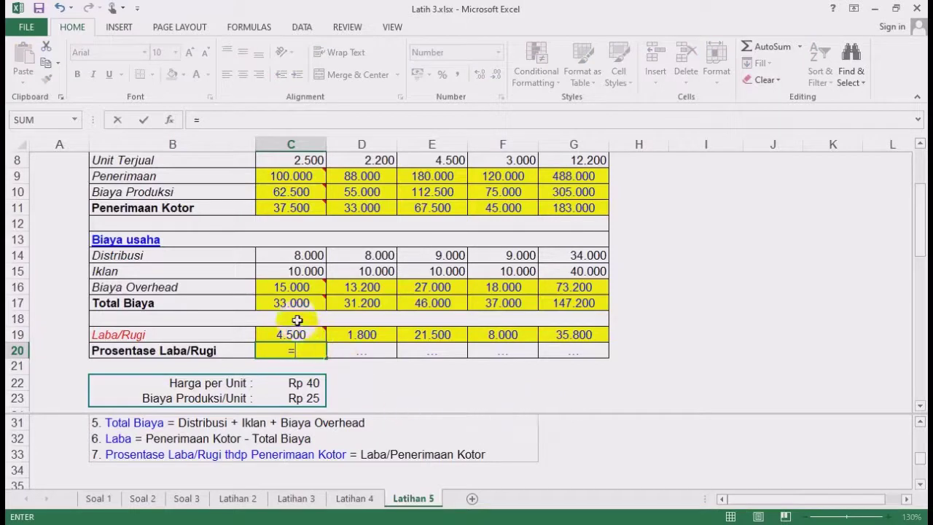
click(290, 335)
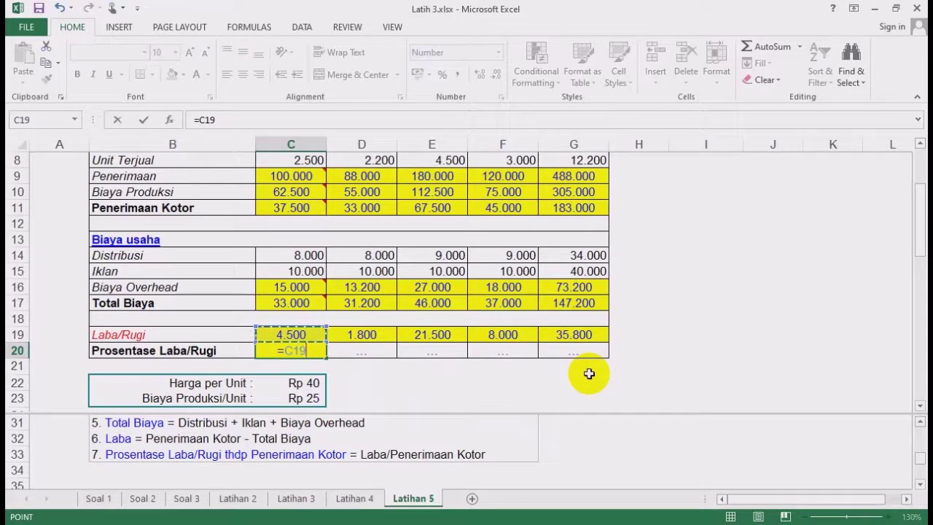
text(/)
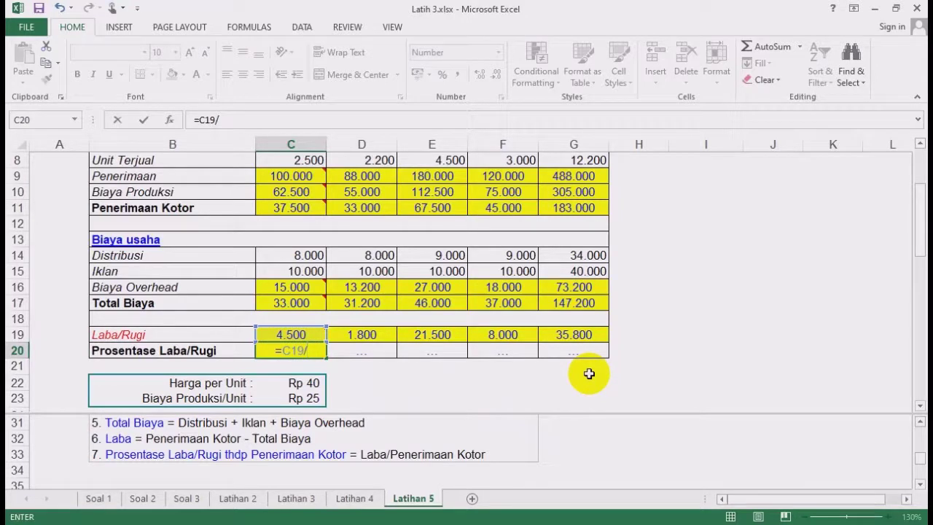
click(293, 216)
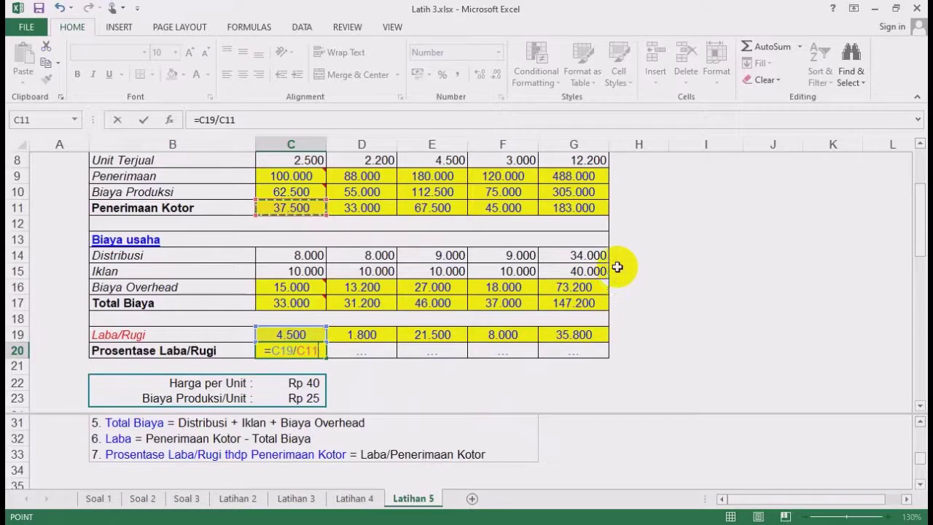
key(Return)
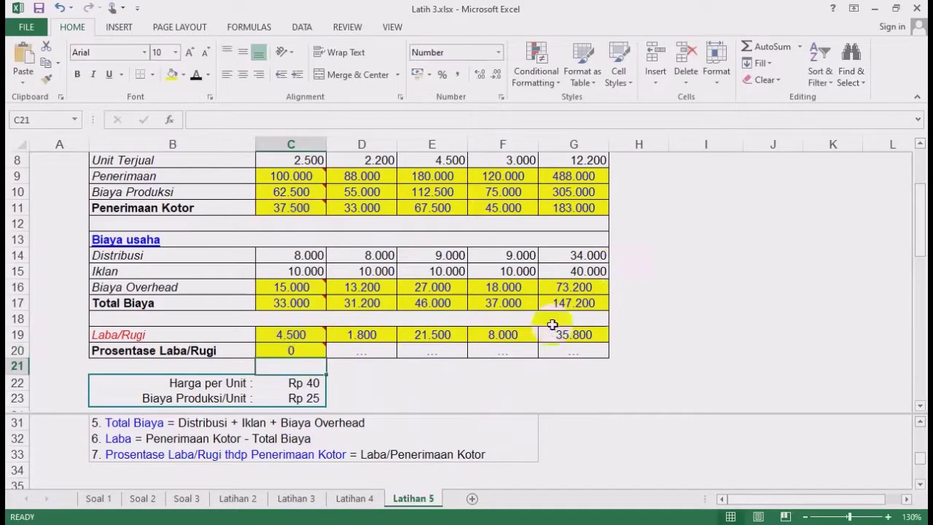
Apply the comma number style to Januari's Prosentase Laba/Rugi in C20 so it shows two decimal places
click(300, 351)
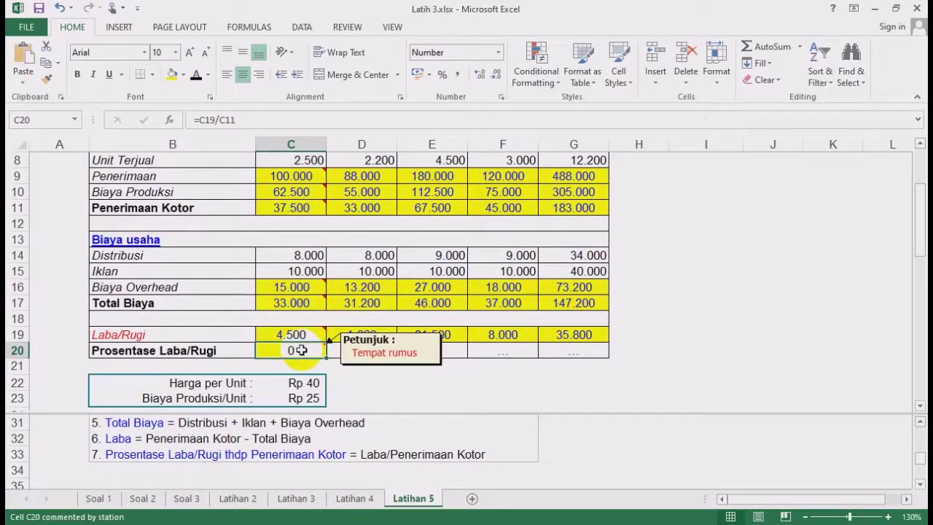
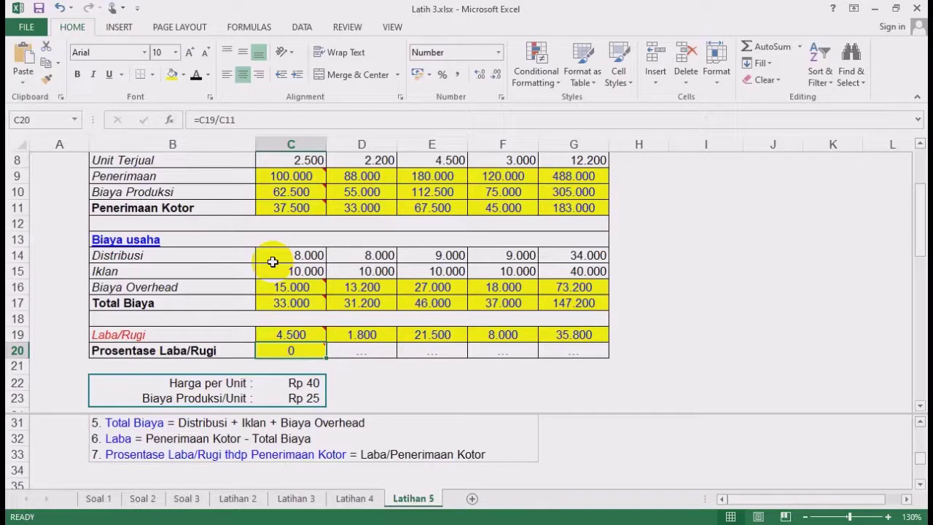
click(430, 350)
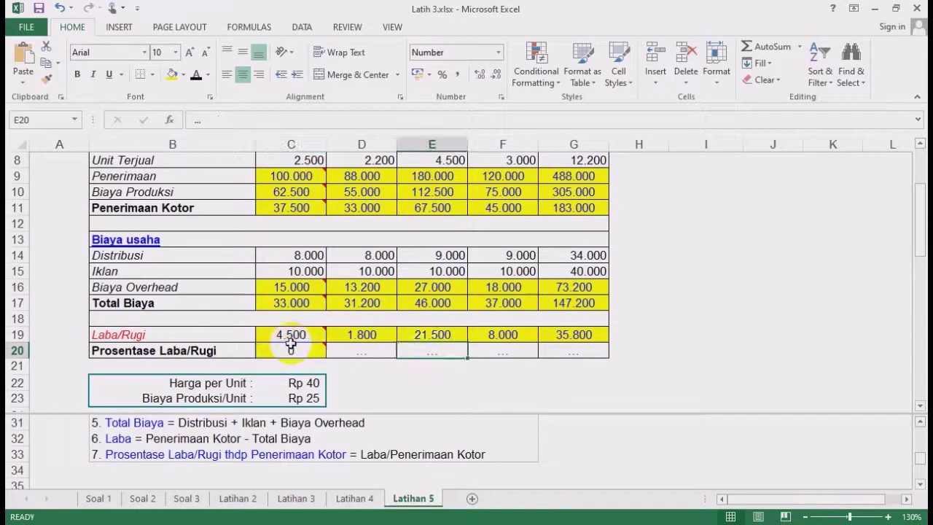
click(291, 347)
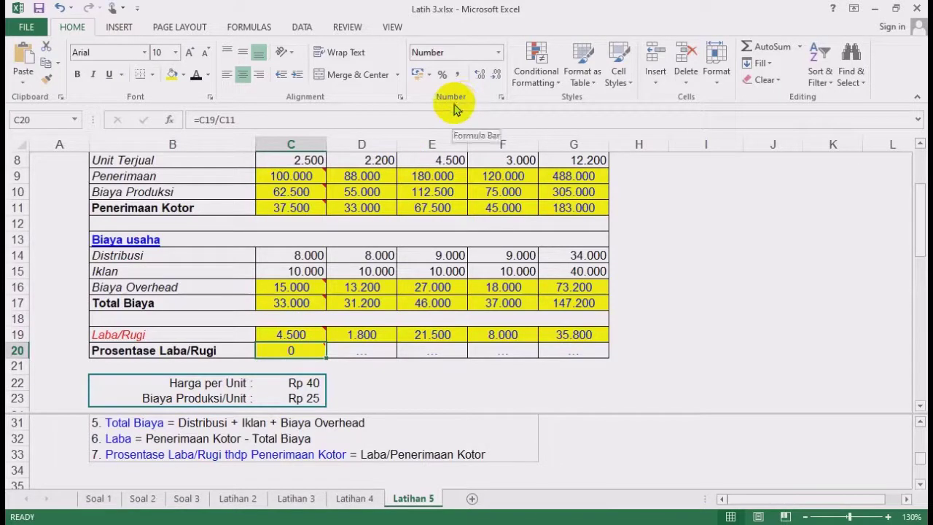
click(459, 76)
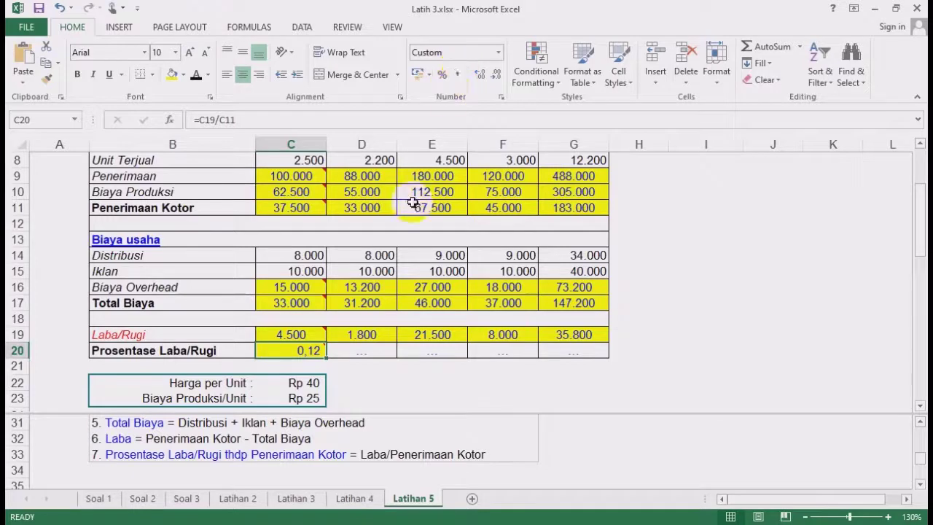
Fill the Prosentase Laba/Rugi formula from C20 across to the Total column in G20
mouse_move(298, 350)
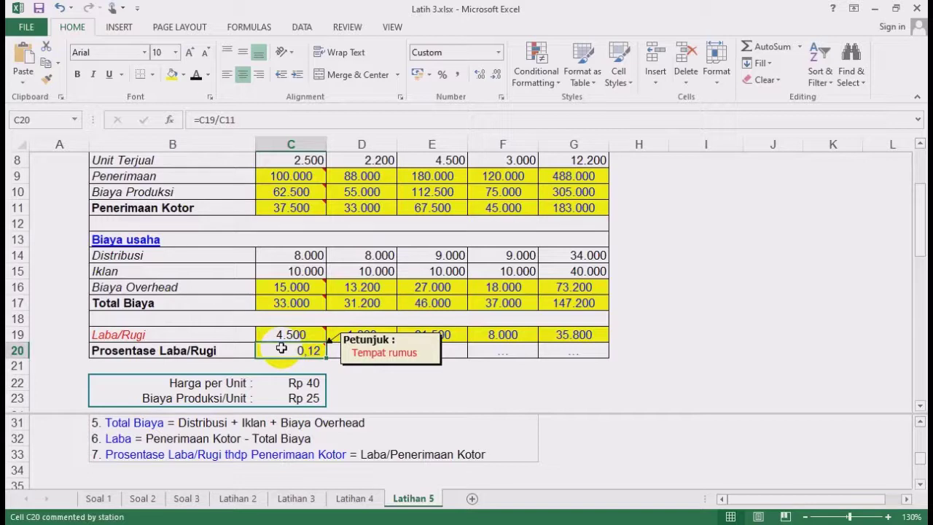
mouse_move(270, 328)
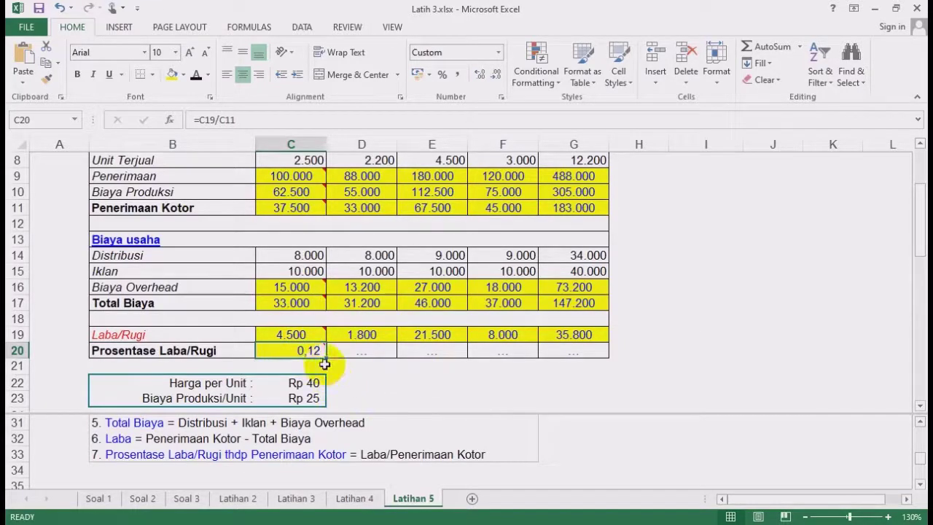
drag(326, 358, 583, 353)
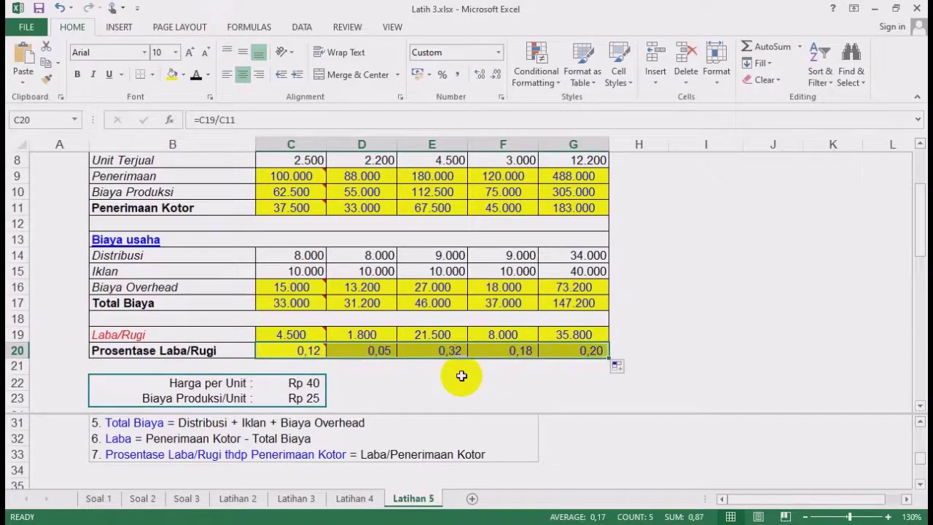
click(460, 387)
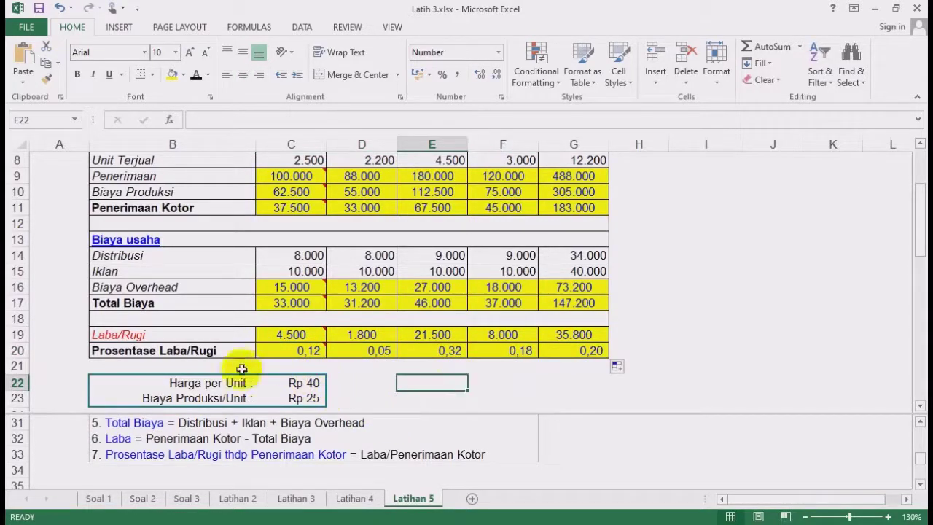
Format the Prosentase Laba/Rugi values in C20:G20 with a red fill and bold yellow text
click(177, 353)
click(284, 353)
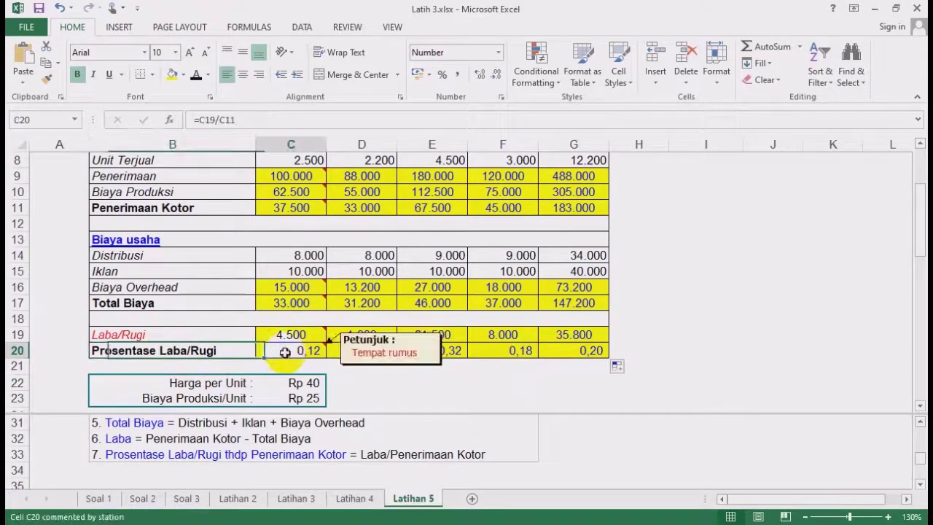
drag(284, 353, 576, 353)
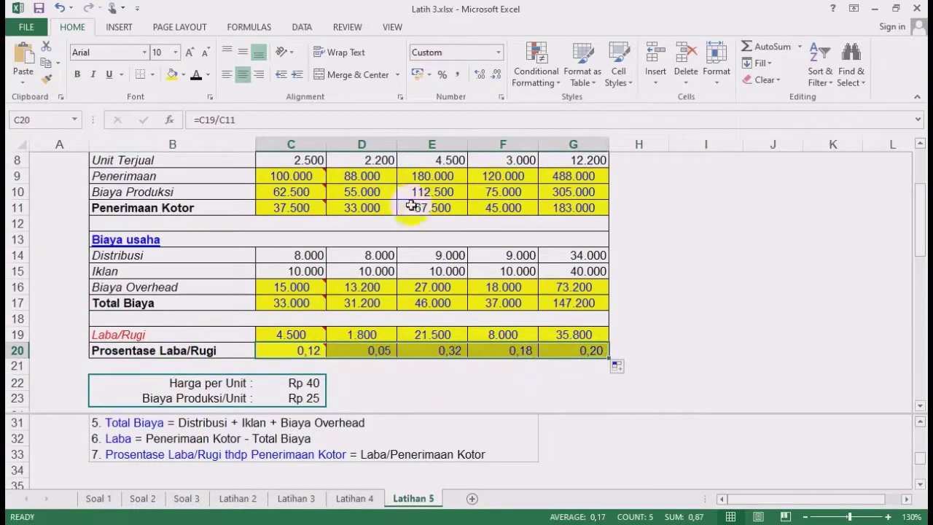
click(183, 74)
click(175, 179)
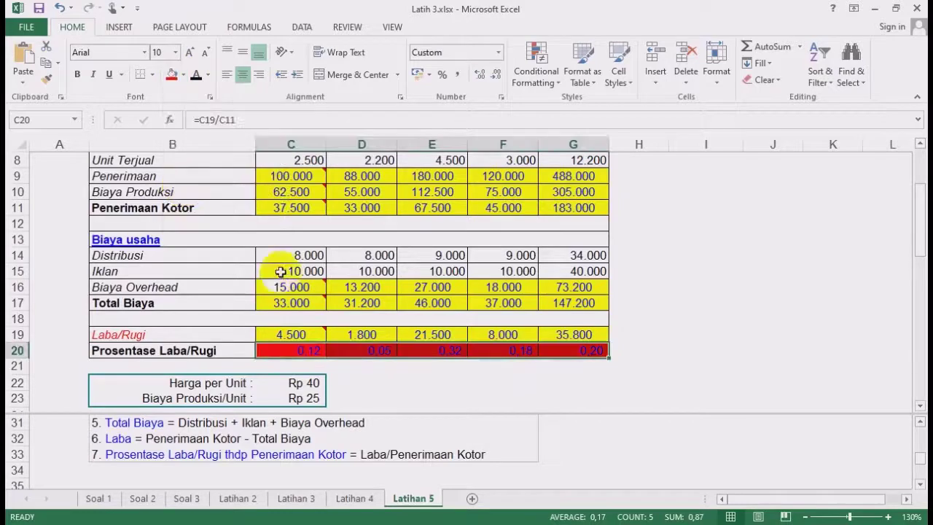
click(207, 74)
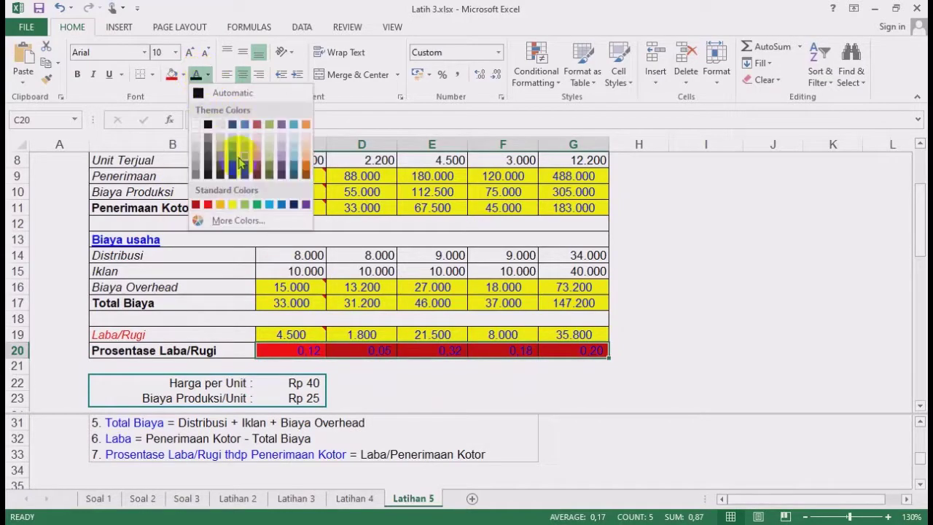
click(233, 204)
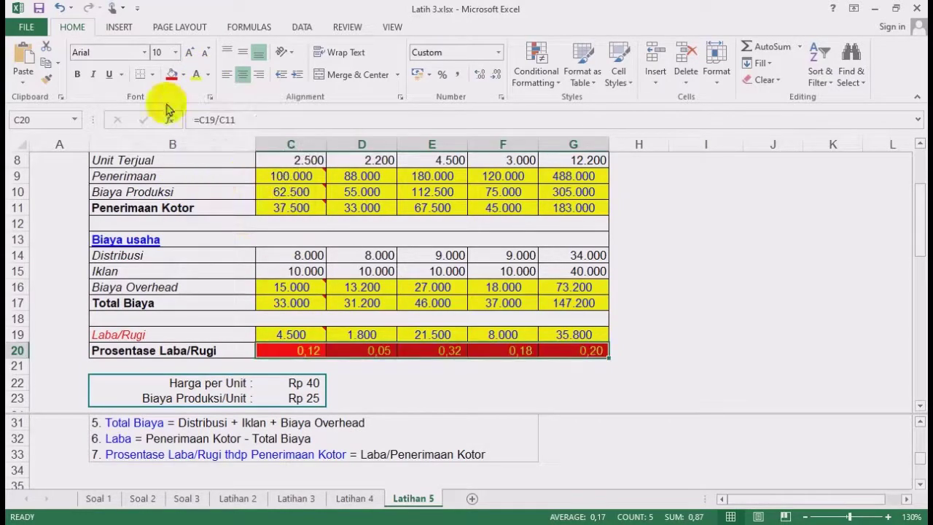
click(78, 76)
click(682, 270)
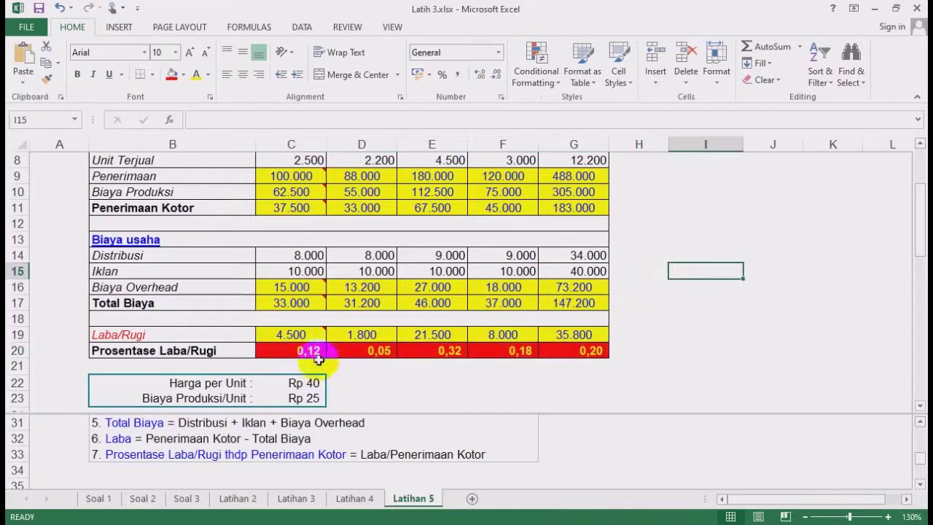
Format the Prosentase Laba/Rugi values in C20:G20 as Percentage with 2 decimal places
drag(319, 359, 573, 350)
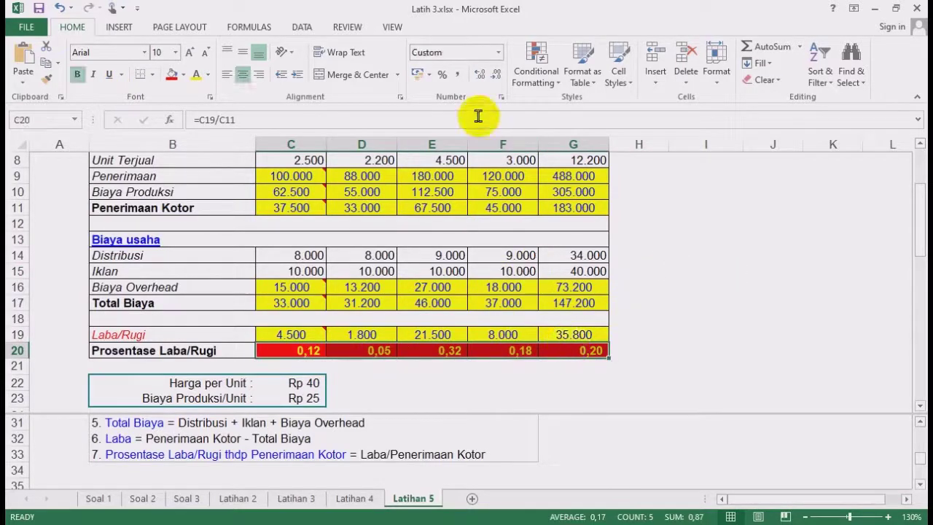
click(499, 52)
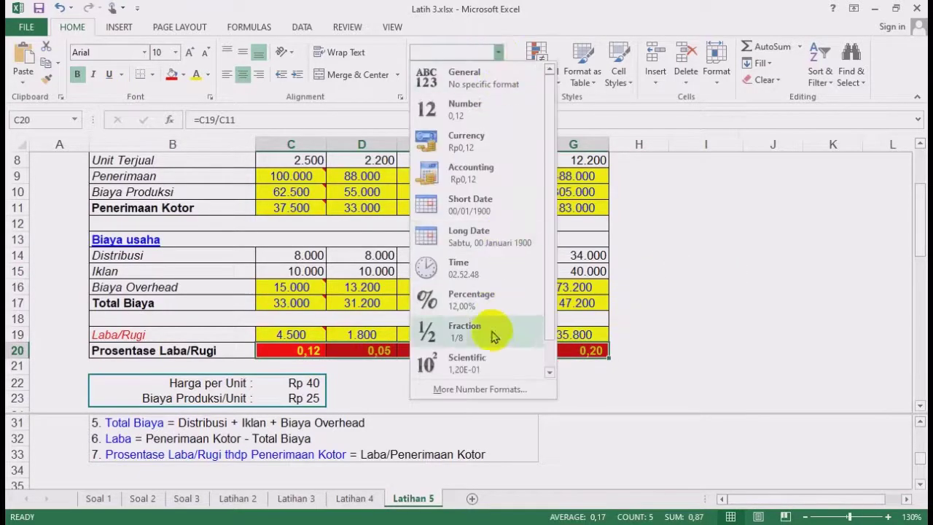
click(488, 388)
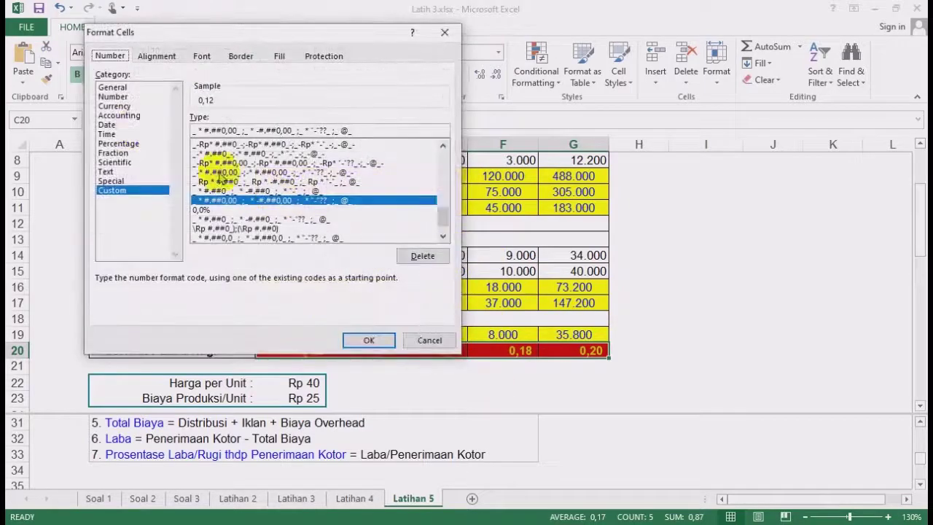
click(119, 144)
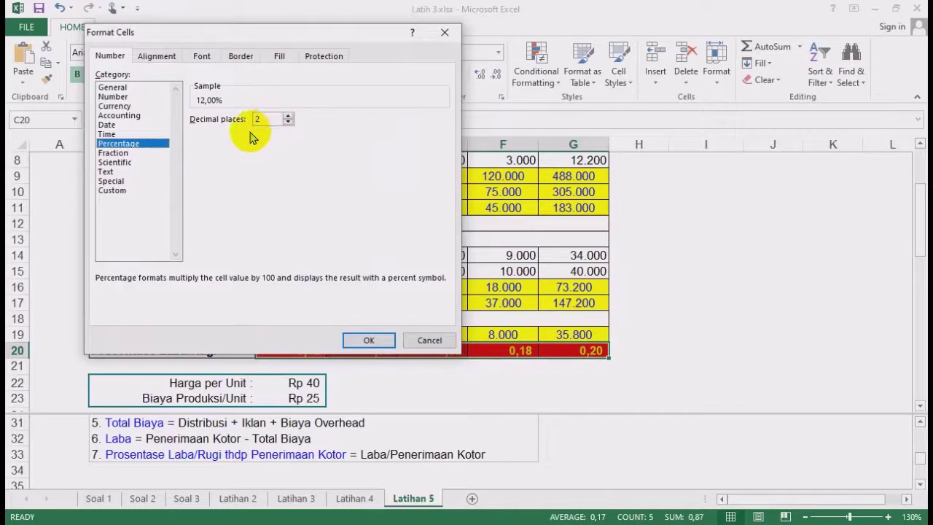
click(368, 340)
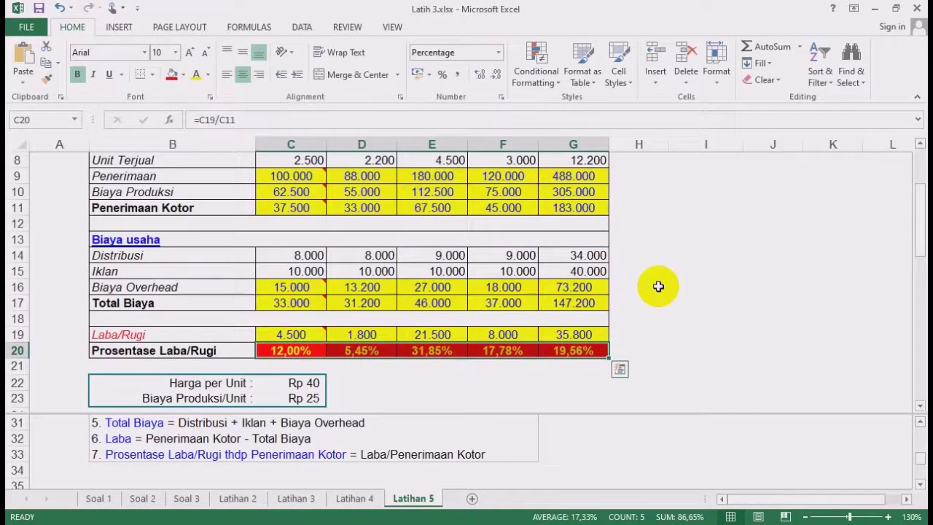
click(672, 243)
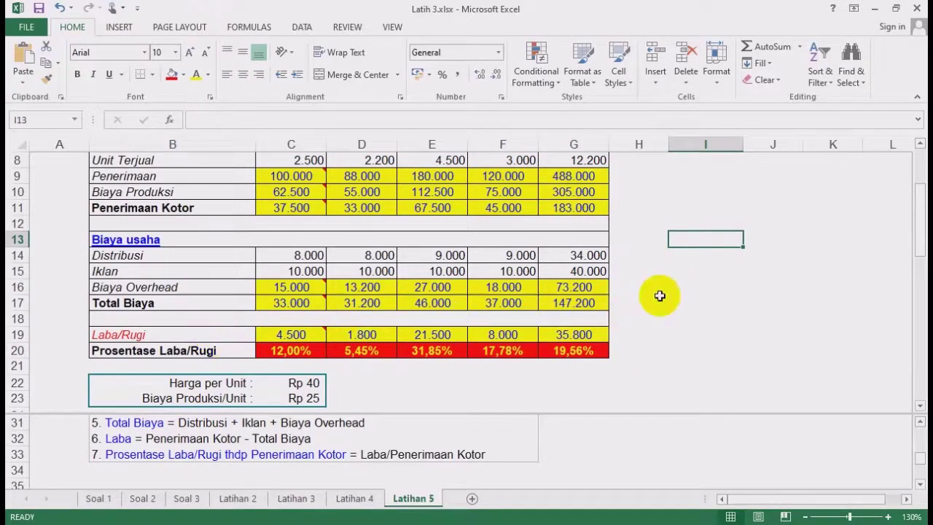
click(711, 267)
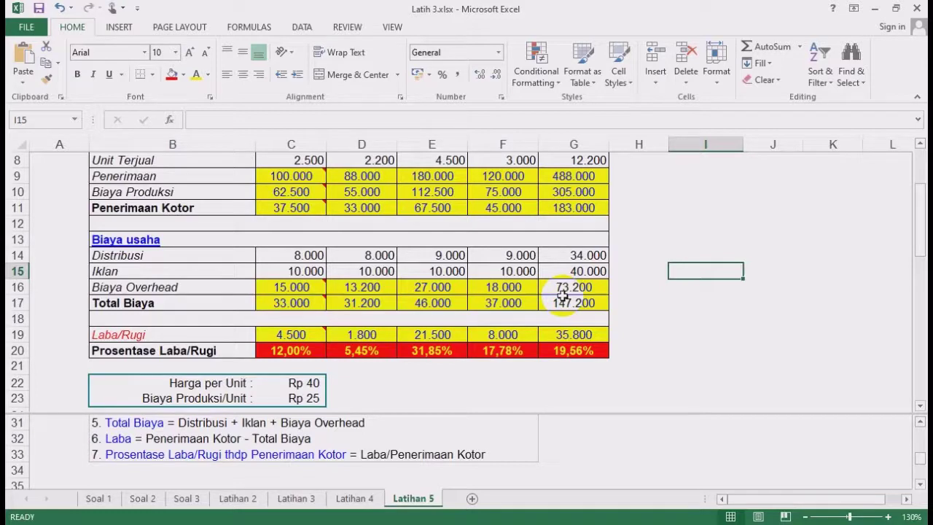
click(692, 206)
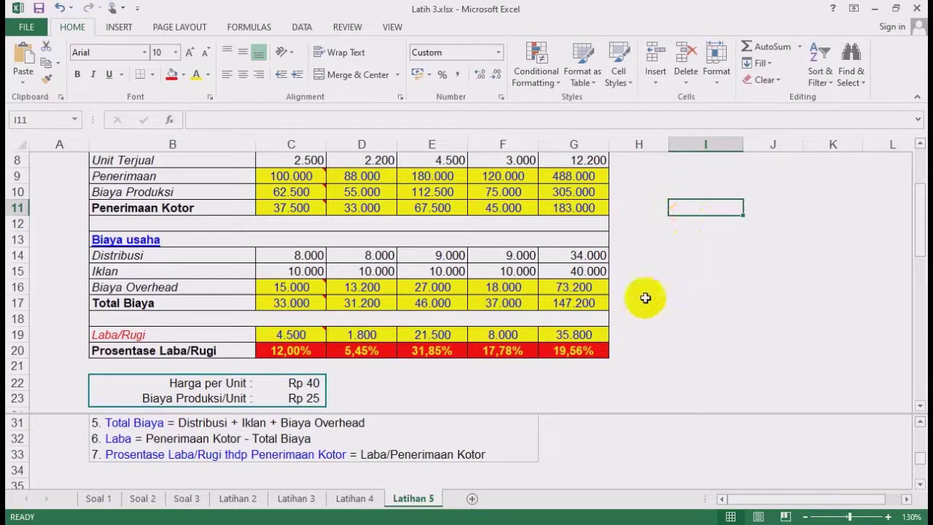